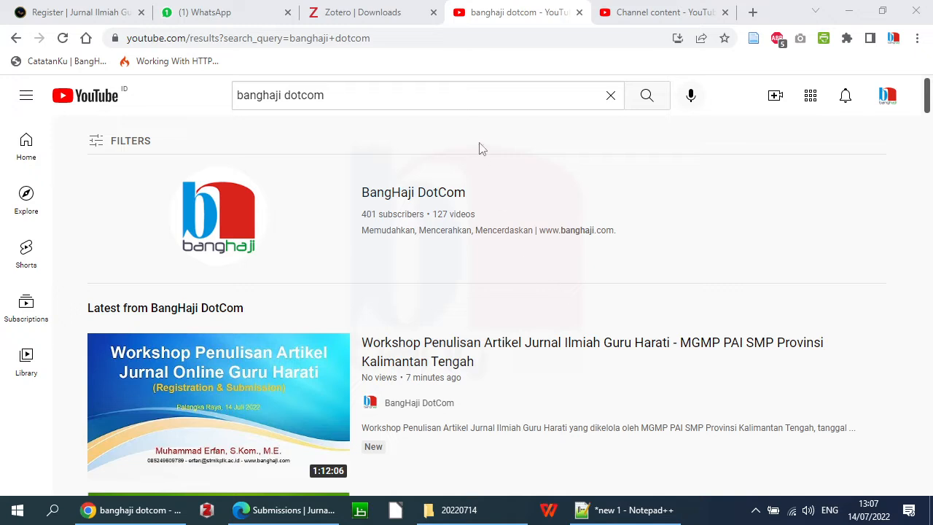
- Return from the Zotero downloads page to the zotero.org home page and open its download page again
{"action": "left_click", "coordinate": [380, 20]}
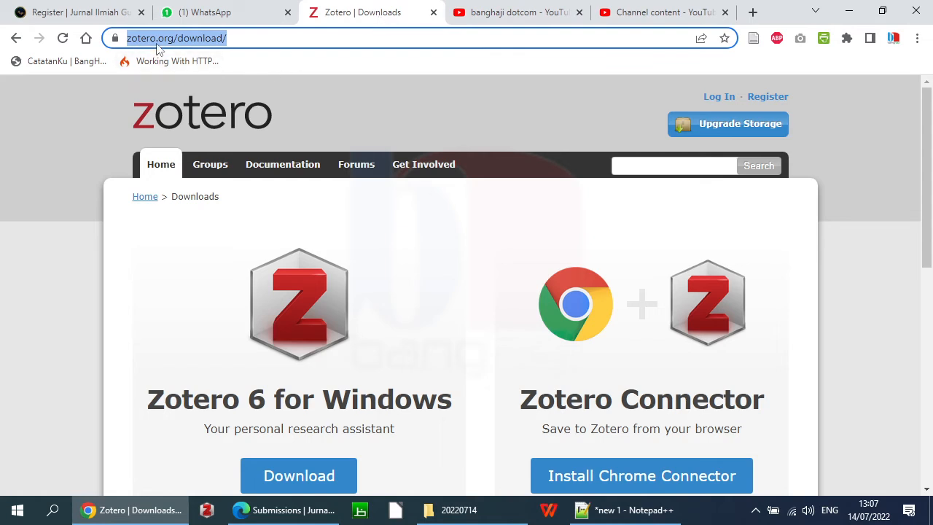
{"action": "left_click", "coordinate": [643, 512]}
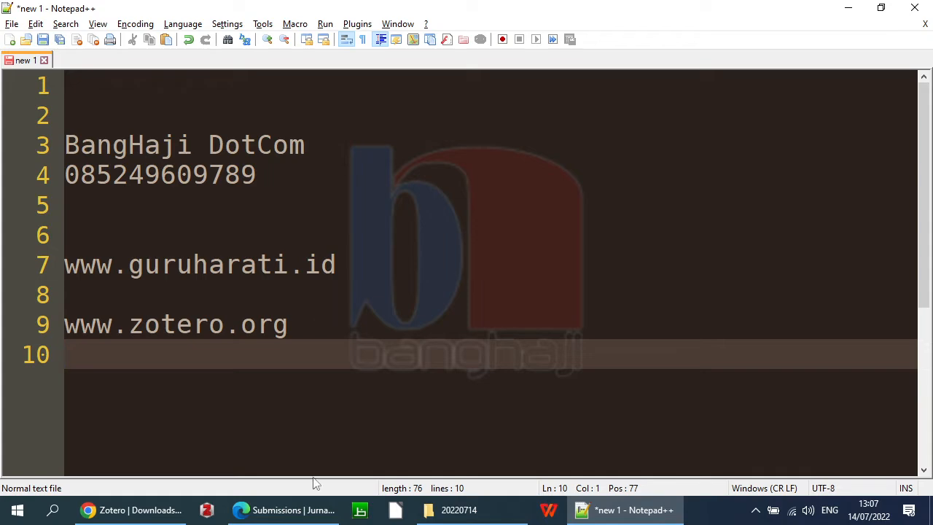
{"action": "left_click", "coordinate": [130, 512]}
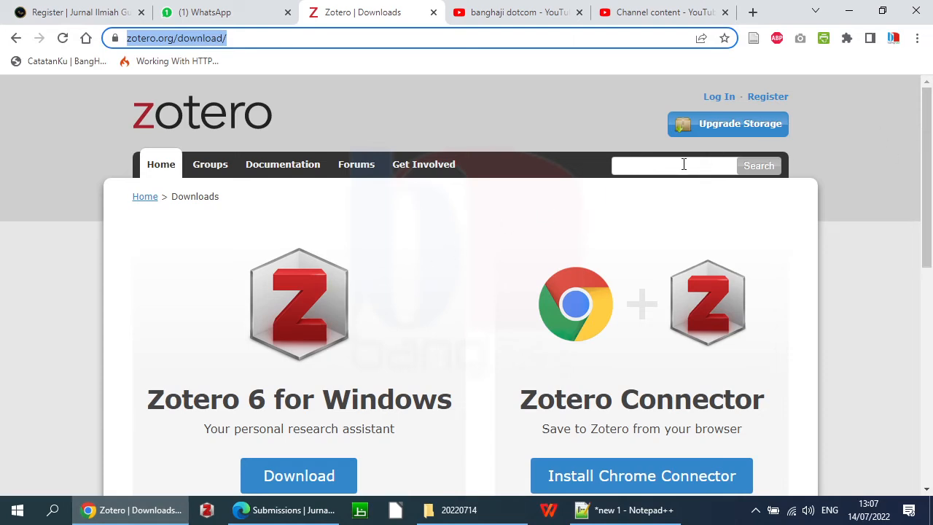
{"action": "left_click", "coordinate": [181, 38]}
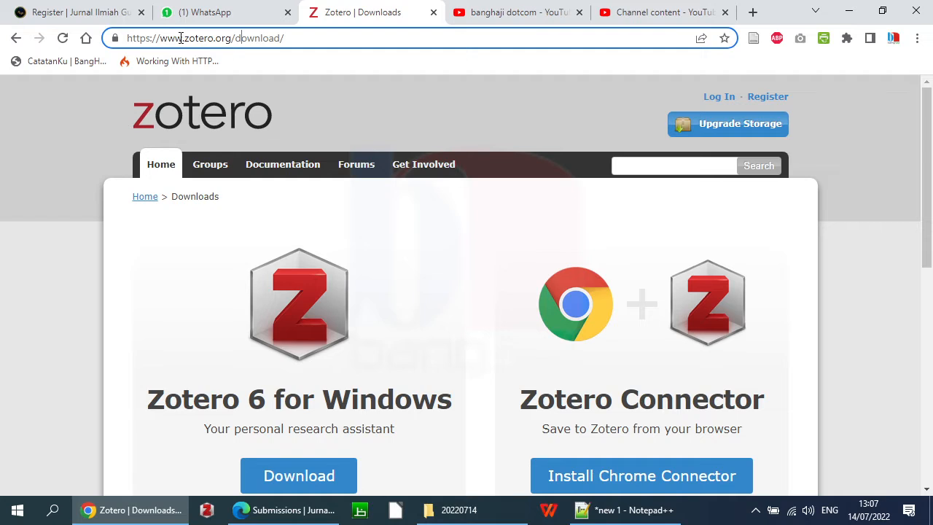
{"action": "left_click", "coordinate": [16, 38]}
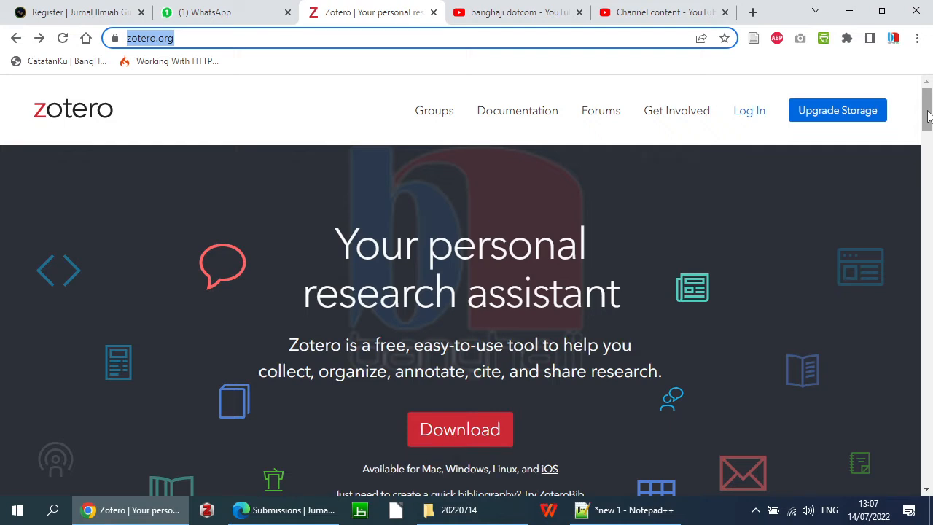
{"action": "left_click", "coordinate": [447, 437]}
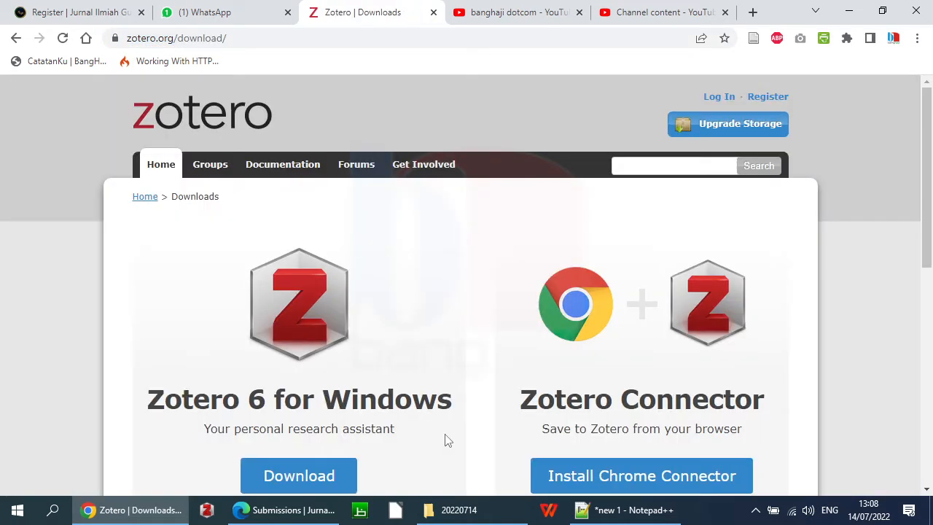
- Open the Zotero Reference Manager playlist from the BangHaji DotCom YouTube channel and look over its tutorial videos
{"action": "left_click", "coordinate": [533, 16]}
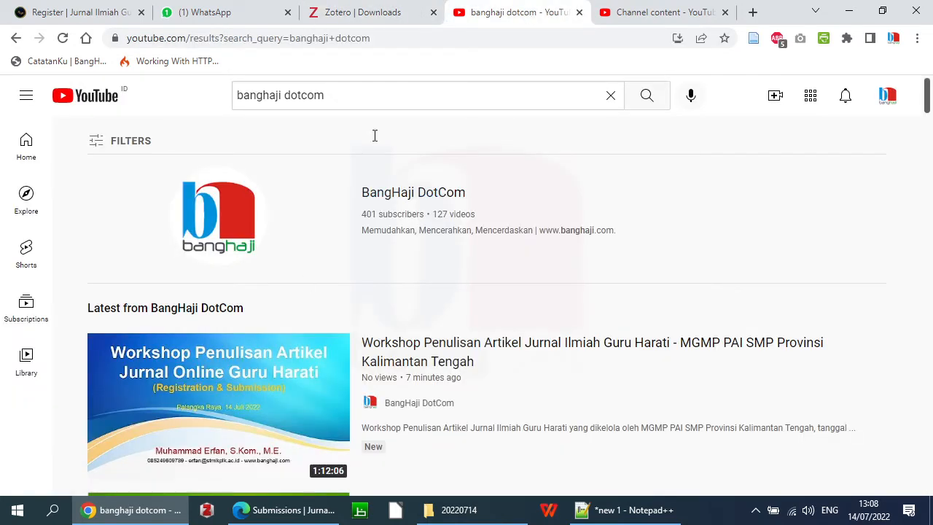
{"action": "left_click", "coordinate": [228, 228]}
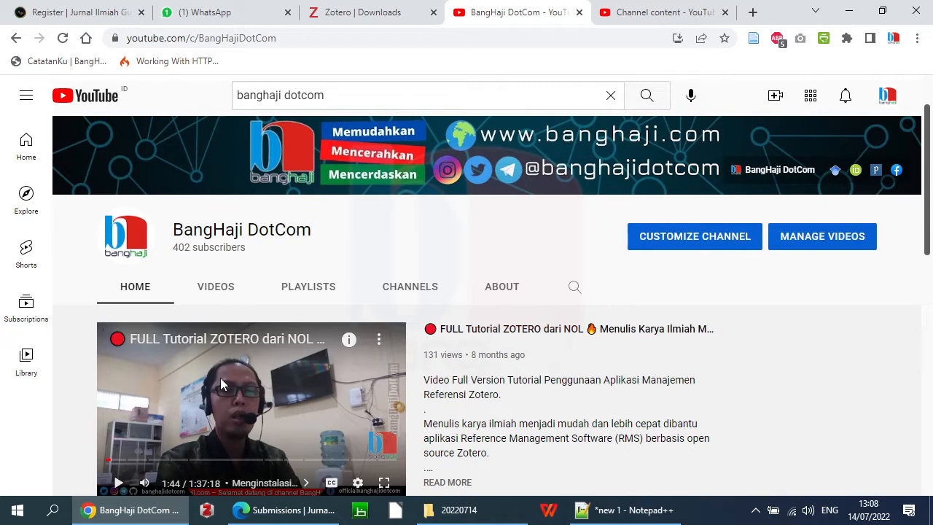
{"action": "left_click", "coordinate": [310, 287]}
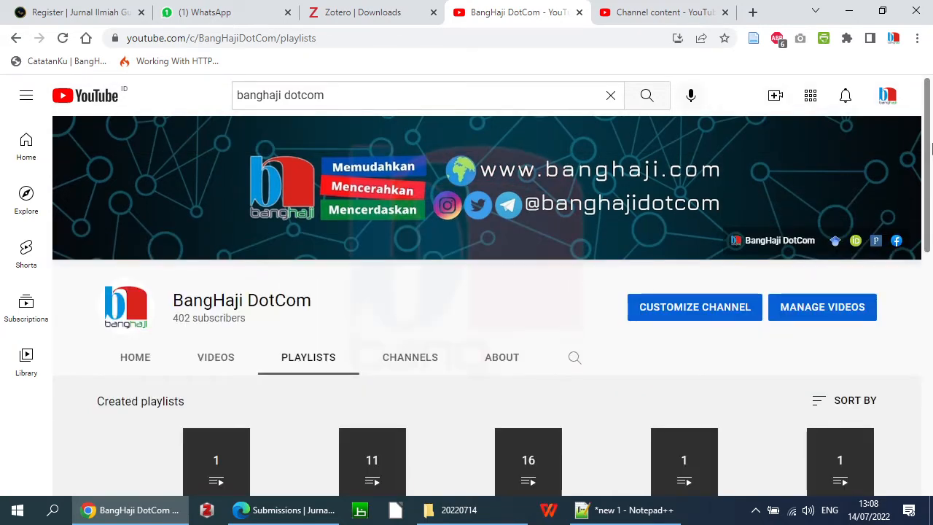
{"action": "scroll", "coordinate": [928, 132], "scroll_direction": "down", "scroll_amount": 3}
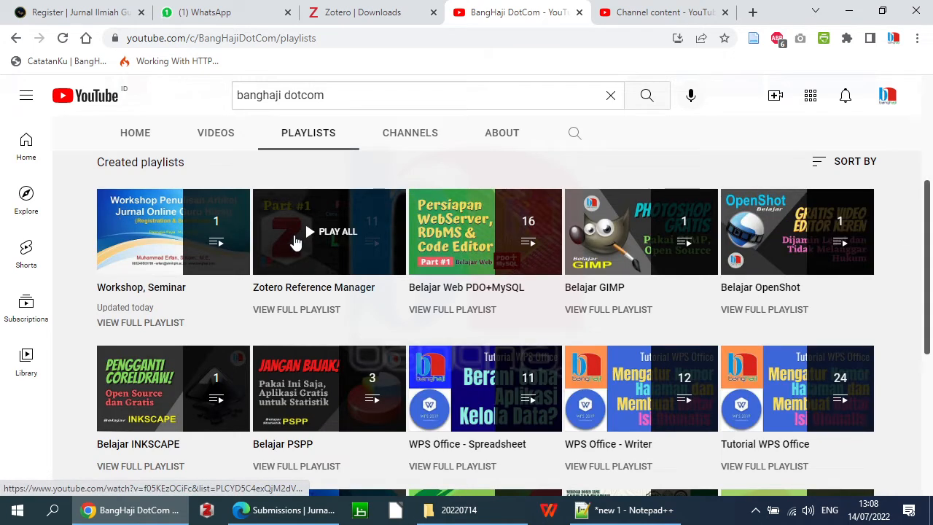
{"action": "left_click", "coordinate": [296, 242]}
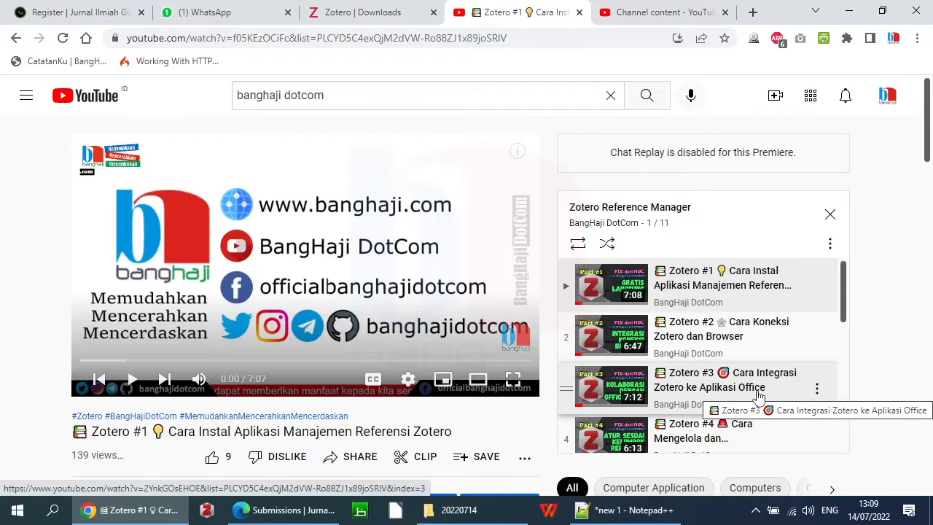
{"action": "scroll", "coordinate": [929, 119], "scroll_direction": "down", "scroll_amount": 1}
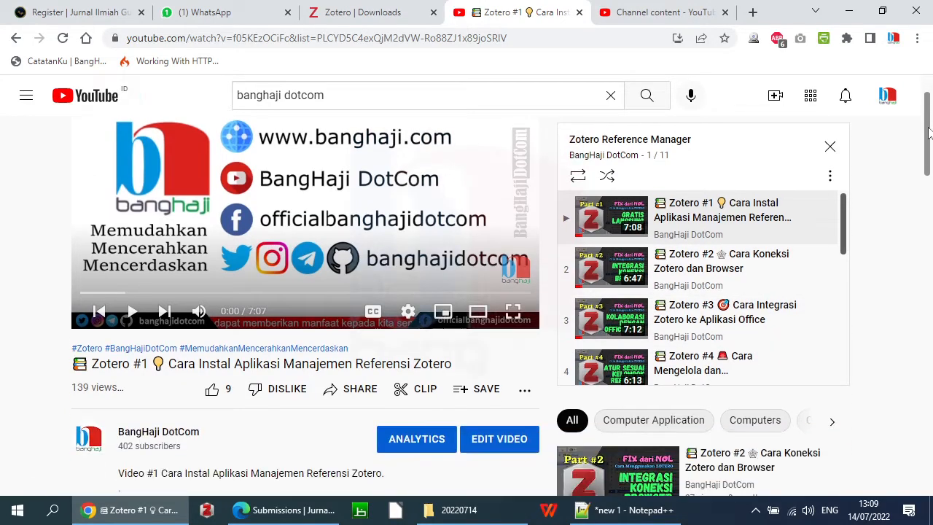
{"action": "scroll", "coordinate": [928, 119], "scroll_direction": "up", "scroll_amount": 1}
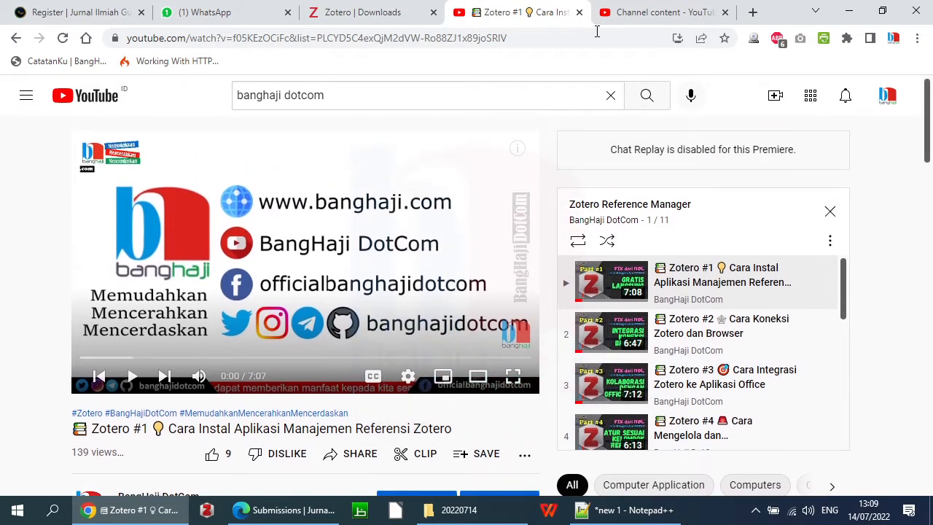
- Review the Zotero 6 for Windows and Zotero Connector options on the Zotero download page
{"action": "left_click", "coordinate": [379, 19]}
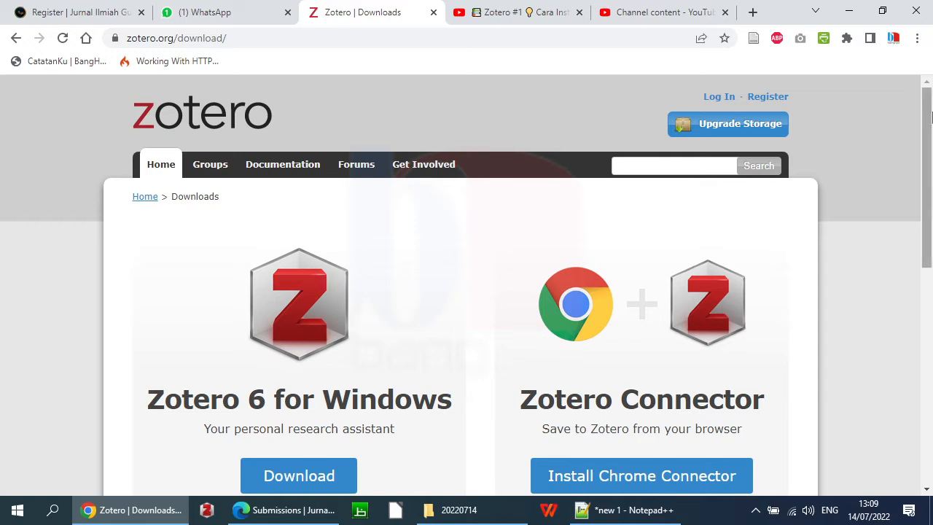
{"action": "left_click_drag", "start_coordinate": [928, 116], "coordinate": [931, 91]}
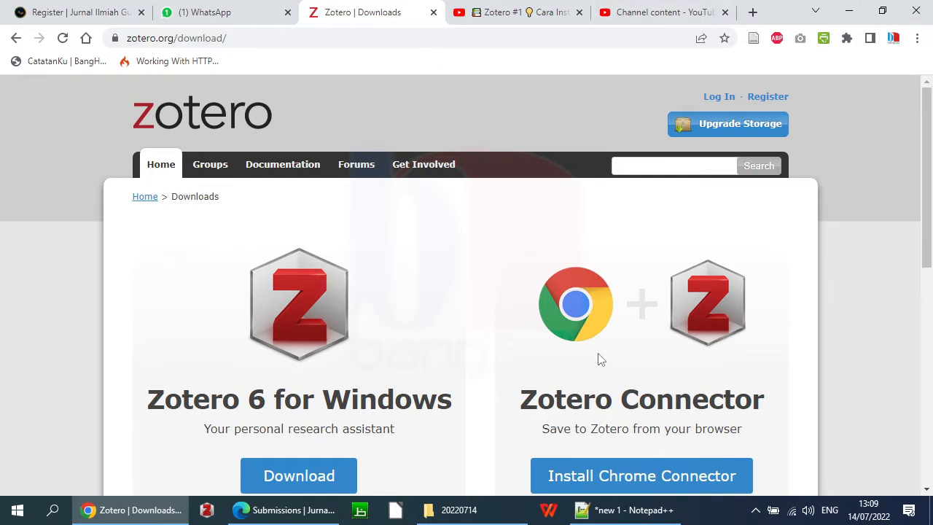
{"action": "left_click", "coordinate": [532, 16]}
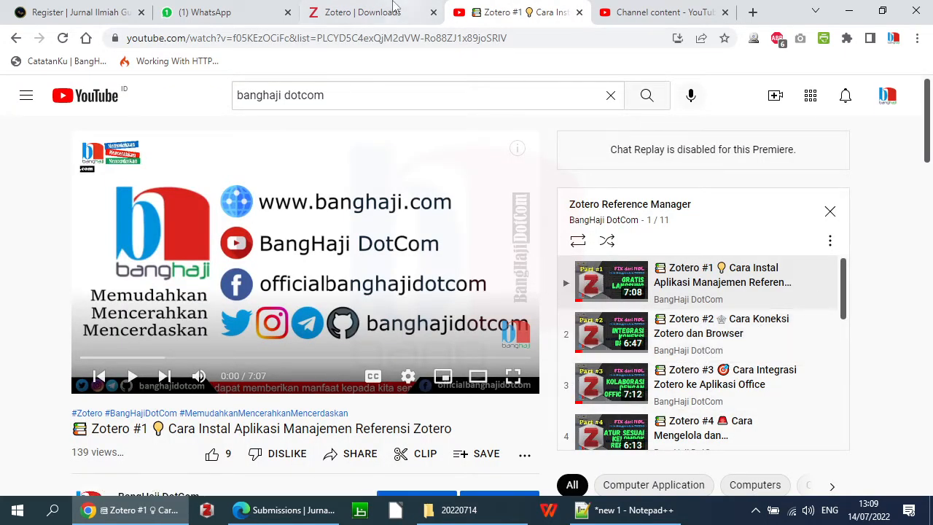
{"action": "left_click", "coordinate": [392, 9]}
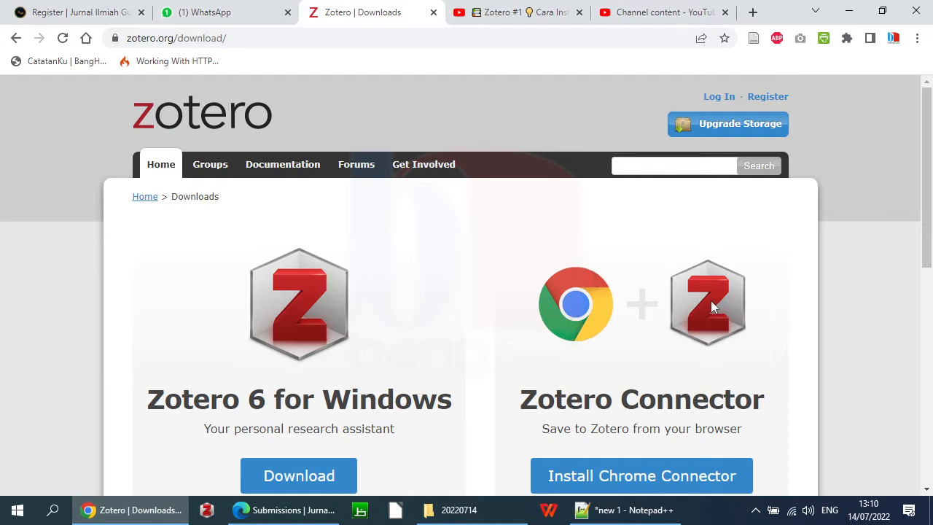
{"action": "left_click_drag", "start_coordinate": [930, 188], "coordinate": [931, 240]}
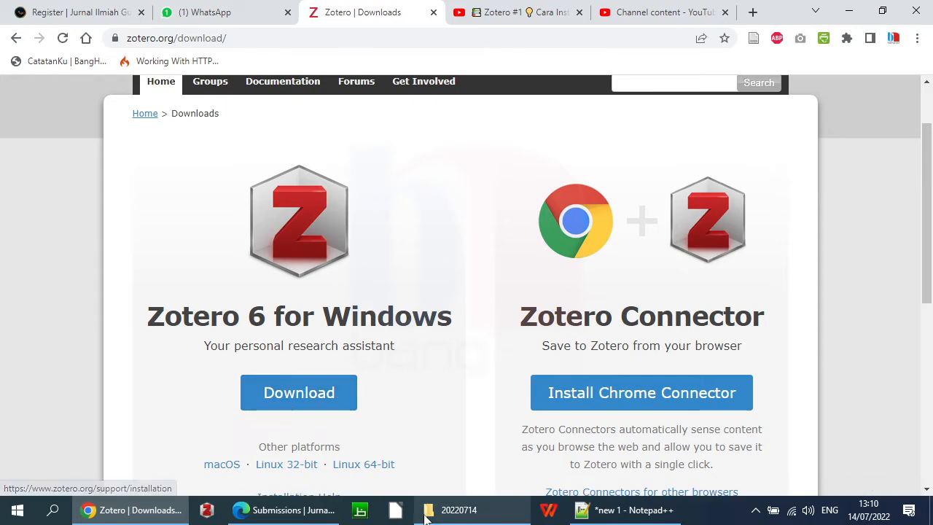
- Run the Zotero-6.0.9_setup.exe installer from the 20220714 folder
{"action": "left_click", "coordinate": [459, 509]}
{"action": "left_click", "coordinate": [300, 225]}
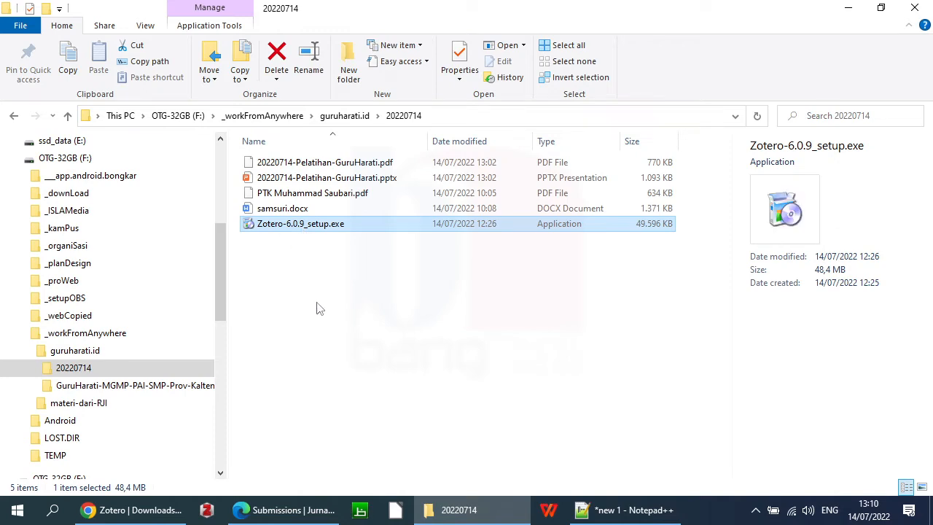
{"action": "double_click", "coordinate": [332, 226]}
{"action": "double_click", "coordinate": [331, 226]}
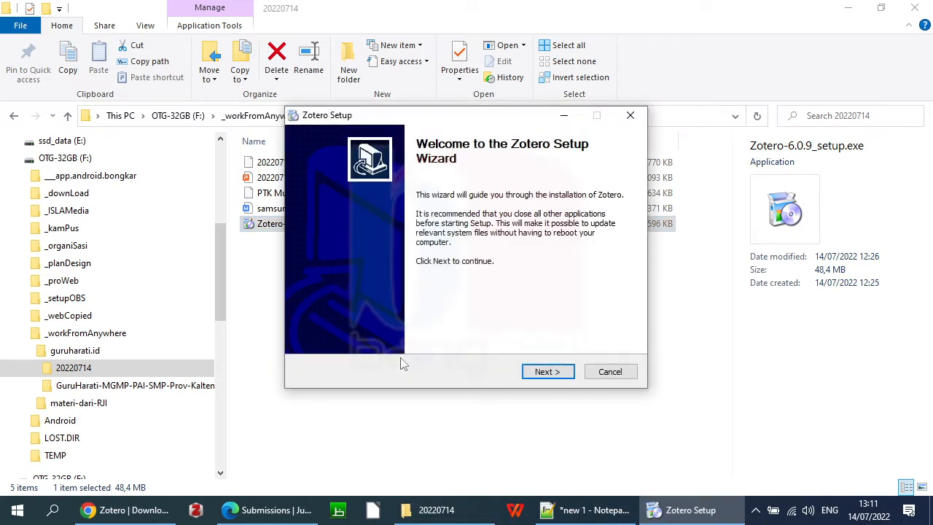
- Start the Zotero installation with the Standard setup type in C:\Program Files (x86)\Zotero
{"action": "left_click", "coordinate": [546, 373]}
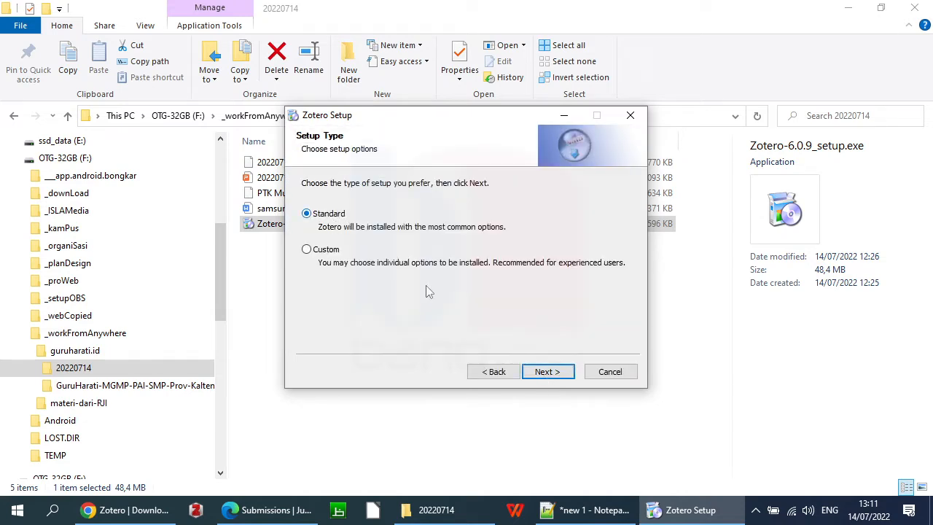
{"action": "left_click", "coordinate": [548, 373]}
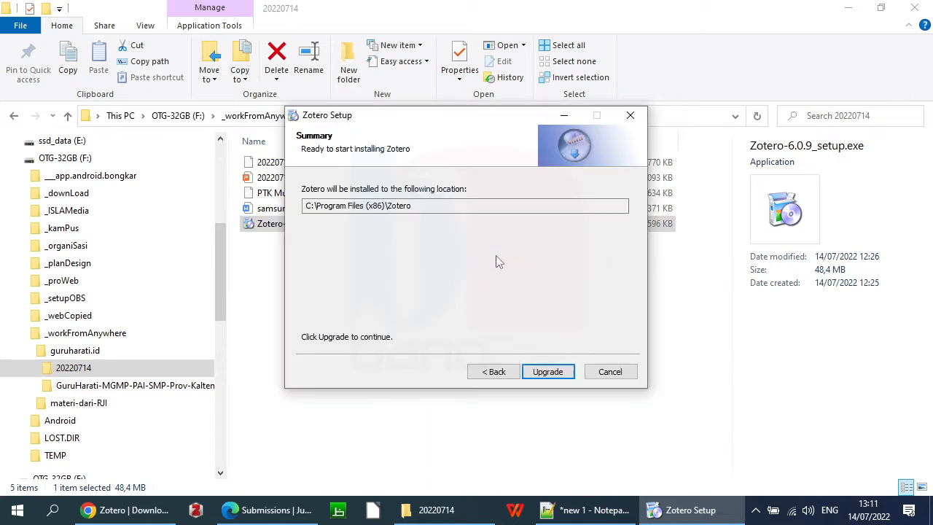
{"action": "left_click", "coordinate": [552, 371]}
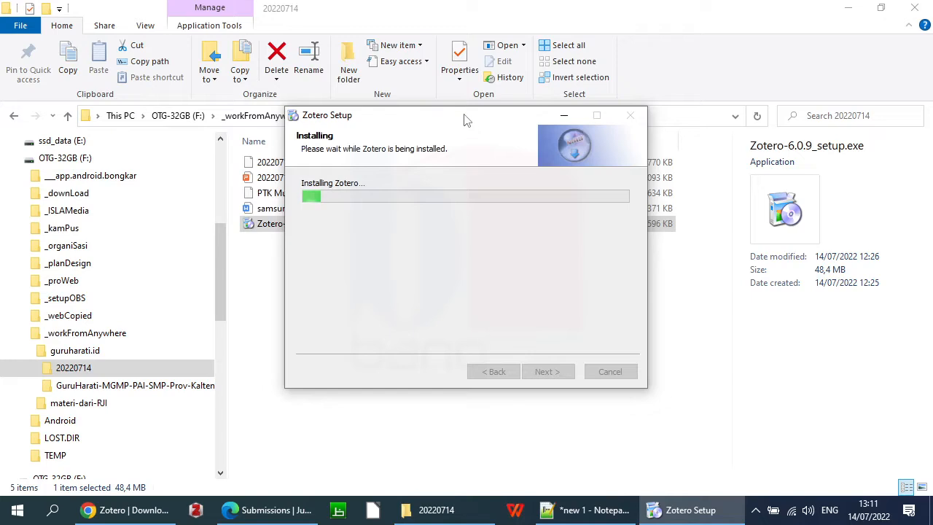
{"action": "left_click_drag", "start_coordinate": [463, 114], "coordinate": [466, 154]}
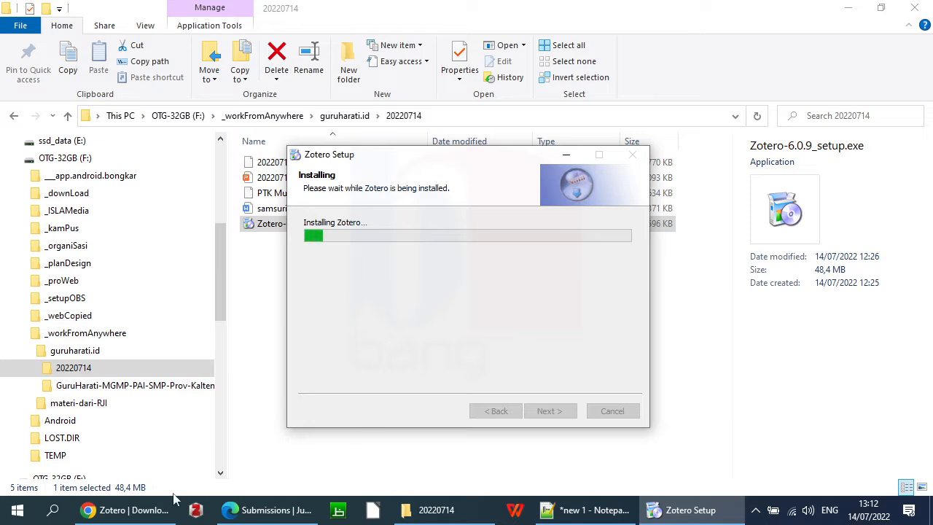
- Check the installation progress and finish the Zotero setup wizard with "Launch Zotero now" turned off
{"action": "left_click", "coordinate": [126, 514]}
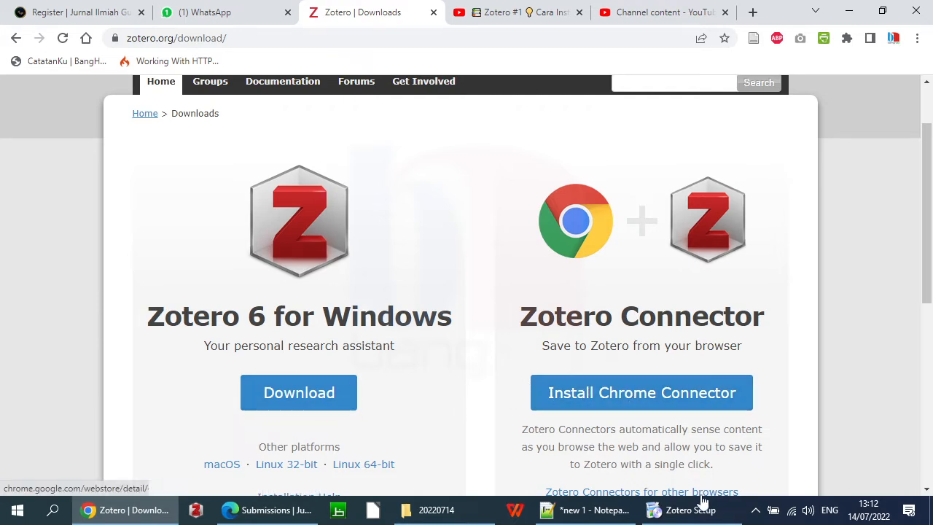
{"action": "mouse_move", "coordinate": [698, 510]}
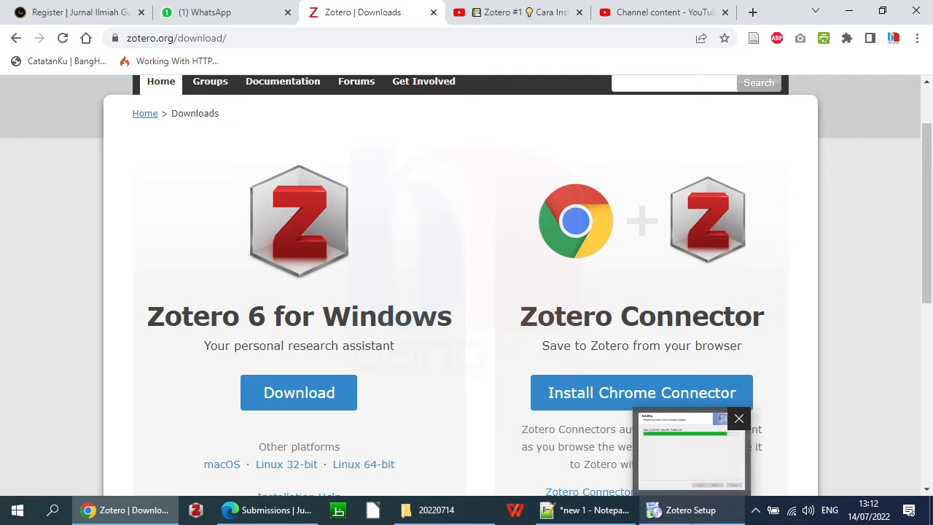
{"action": "left_click", "coordinate": [692, 515]}
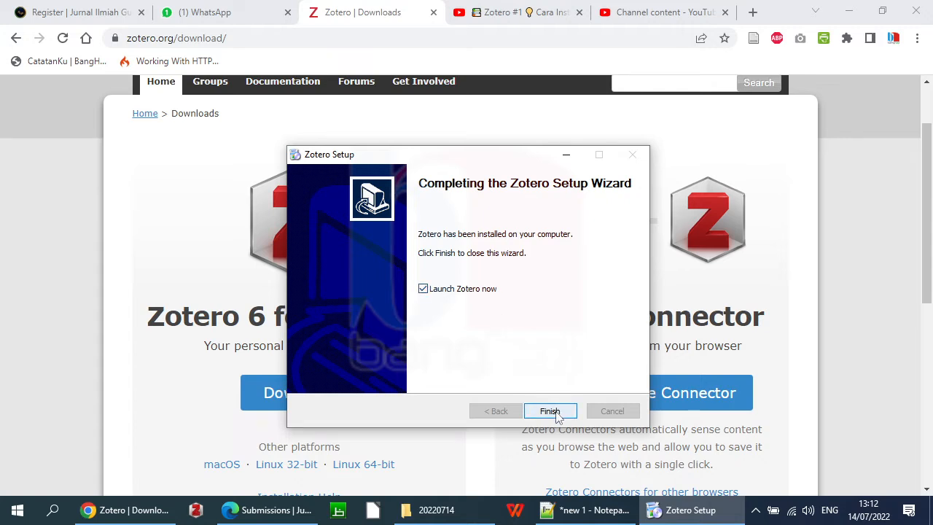
{"action": "left_click", "coordinate": [423, 289]}
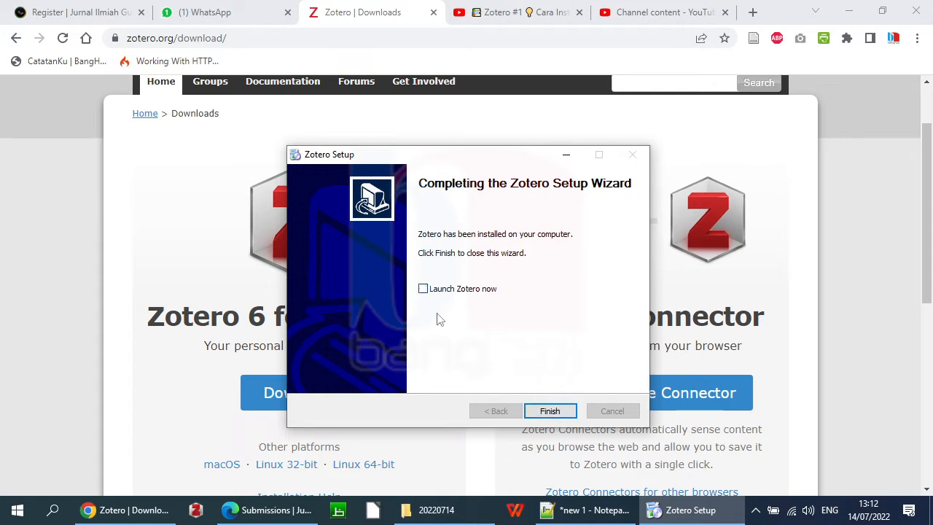
{"action": "left_click", "coordinate": [550, 412]}
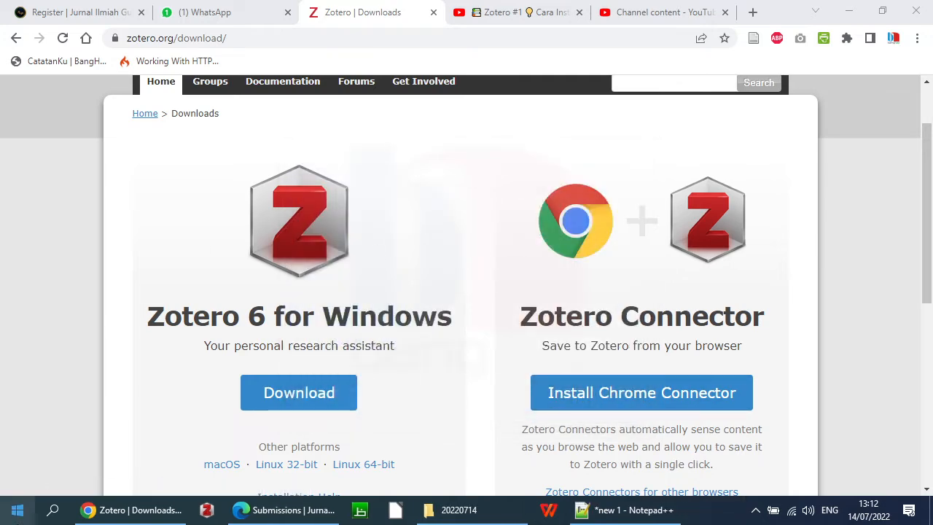
- Try to open Zotero from its pinned taskbar shortcut and remove the broken shortcut
{"action": "left_click", "coordinate": [16, 513]}
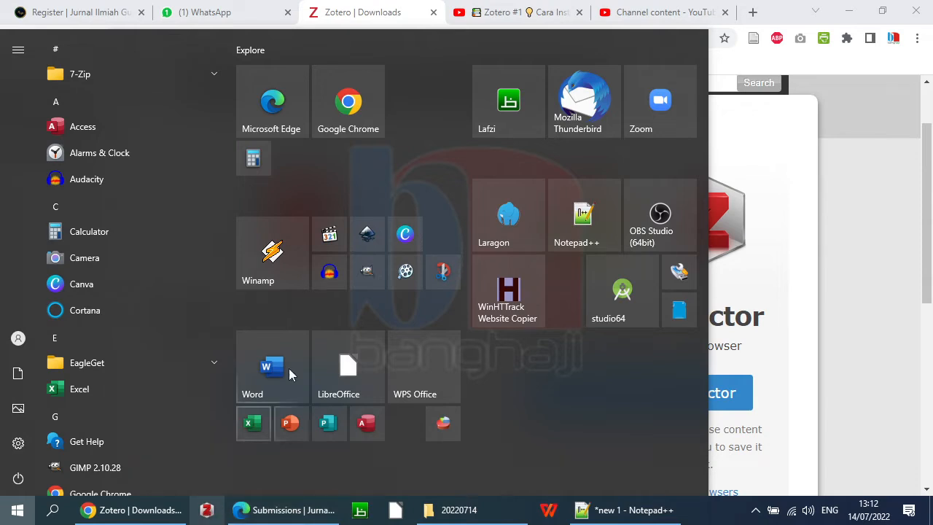
{"action": "left_click", "coordinate": [738, 52]}
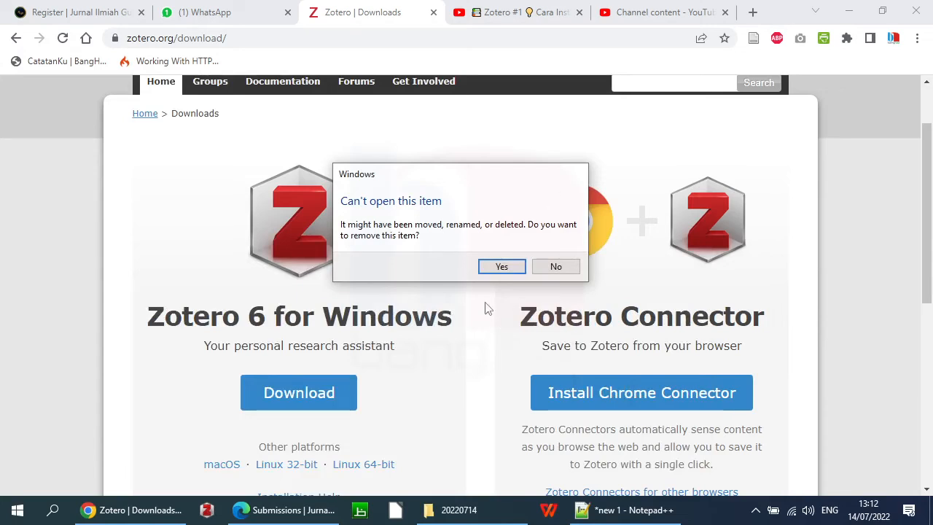
{"action": "left_click", "coordinate": [515, 268]}
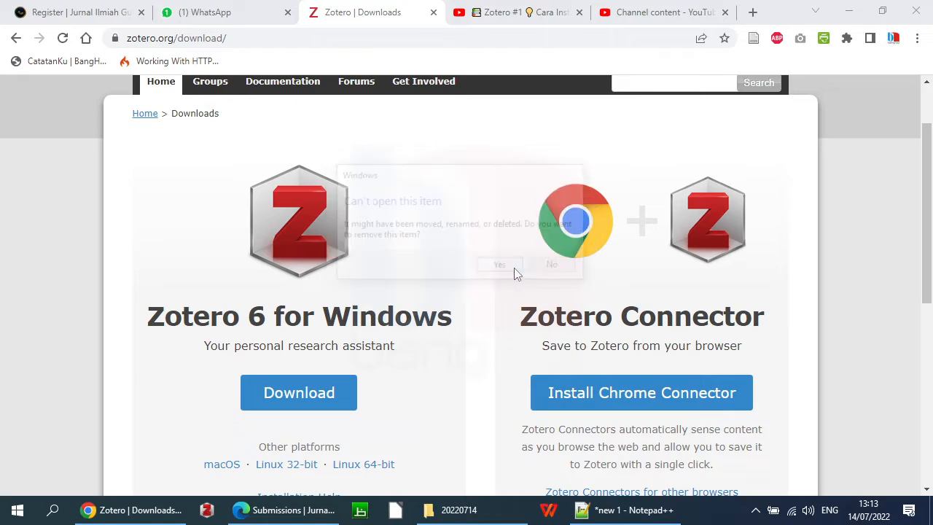
- Launch the newly installed Zotero from the list of installed programs
{"action": "left_click", "coordinate": [18, 510]}
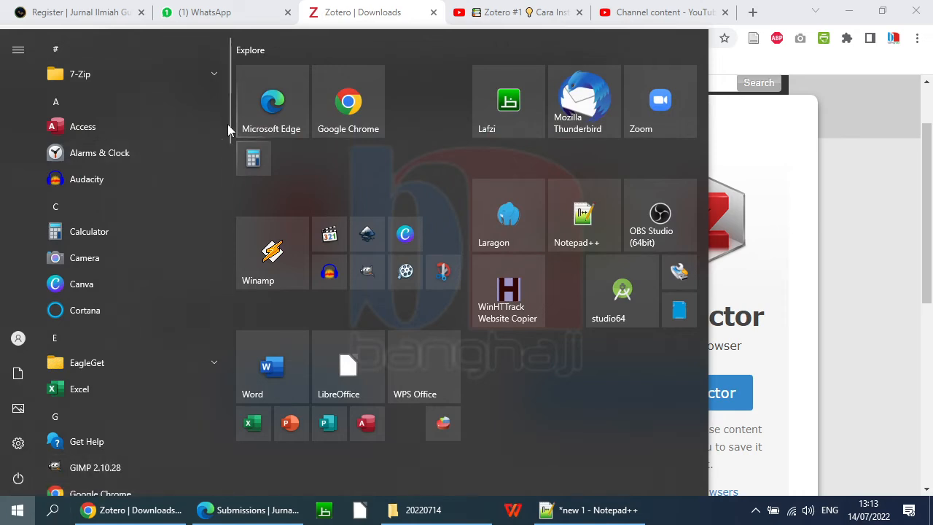
{"action": "left_click_drag", "start_coordinate": [228, 115], "coordinate": [233, 278]}
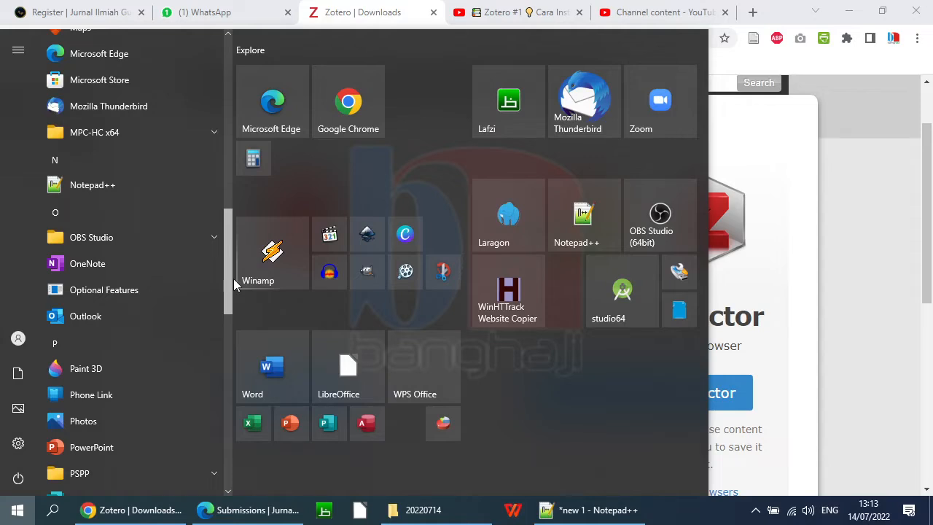
{"action": "left_click_drag", "start_coordinate": [233, 279], "coordinate": [227, 448]}
{"action": "left_click", "coordinate": [82, 397]}
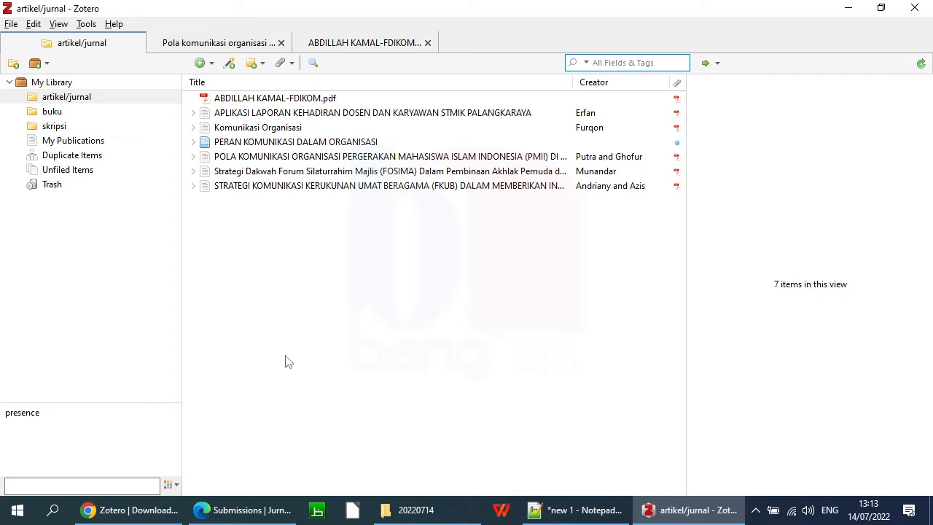
- Close both open document tabs in Zotero and open the Zotero Connector store page from the Zotero download page in Chrome
{"action": "left_click", "coordinate": [428, 43]}
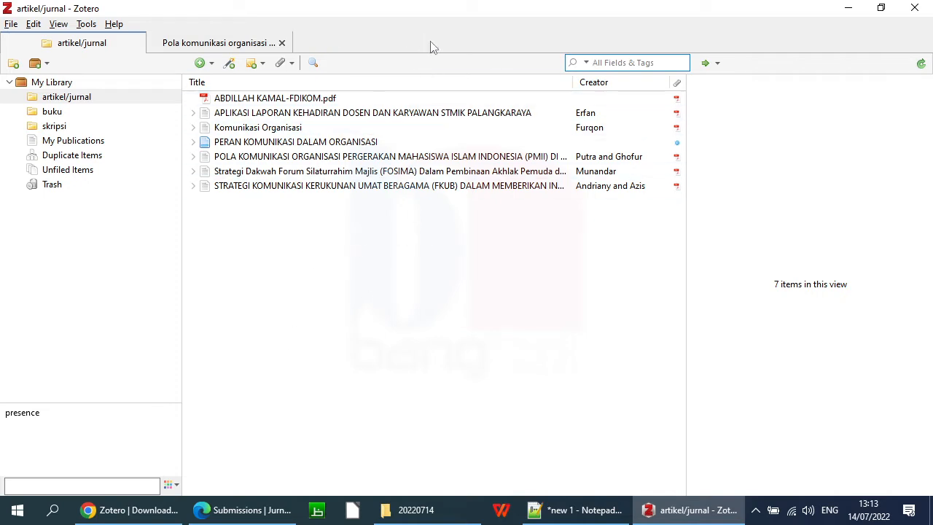
{"action": "left_click", "coordinate": [282, 43]}
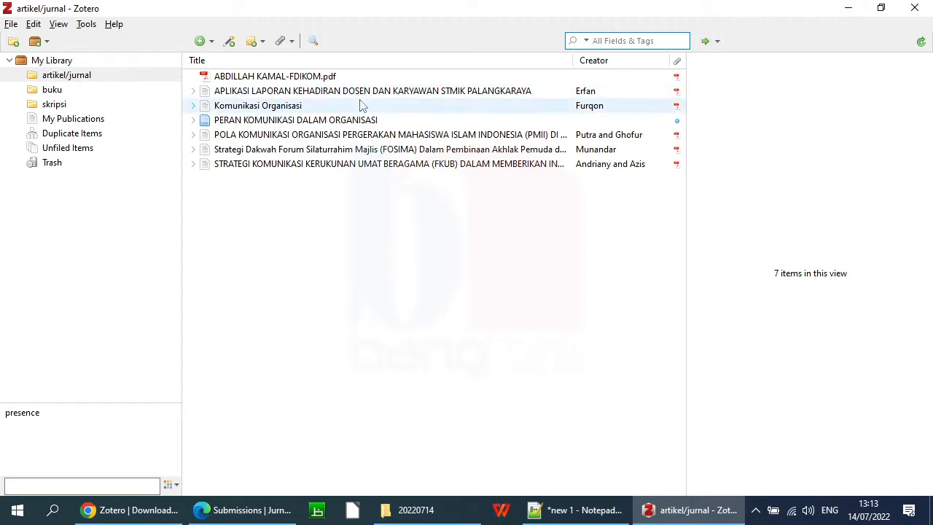
{"action": "left_click", "coordinate": [848, 8]}
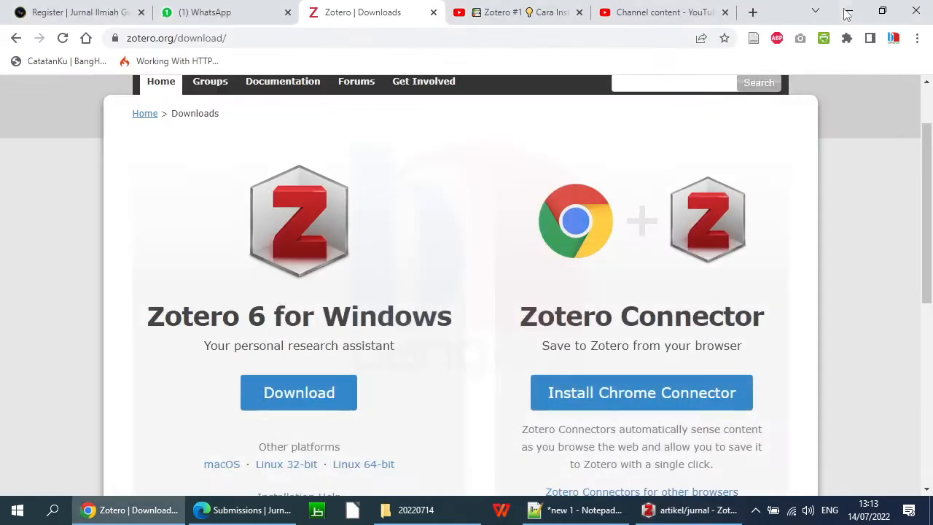
{"action": "left_click", "coordinate": [658, 400]}
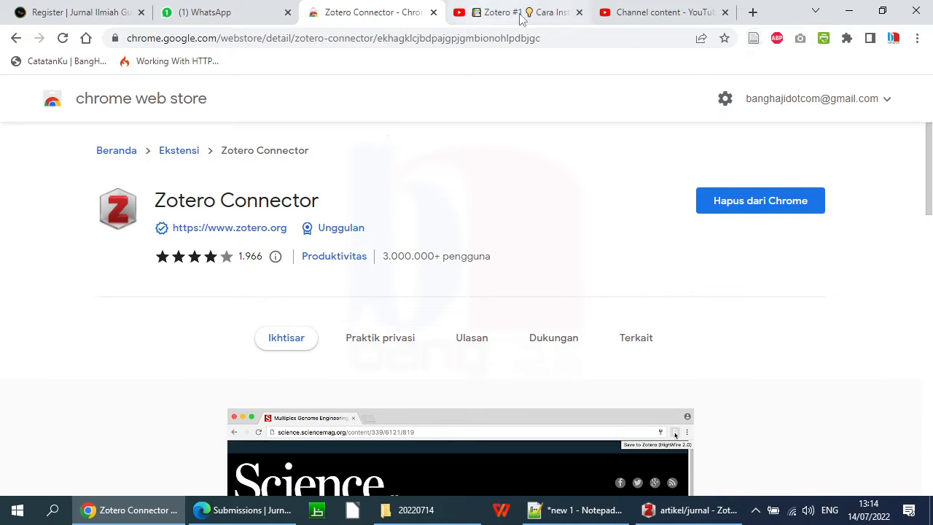
- Sign out of the YouTube Studio account and close its browser tab
{"action": "left_click", "coordinate": [641, 13]}
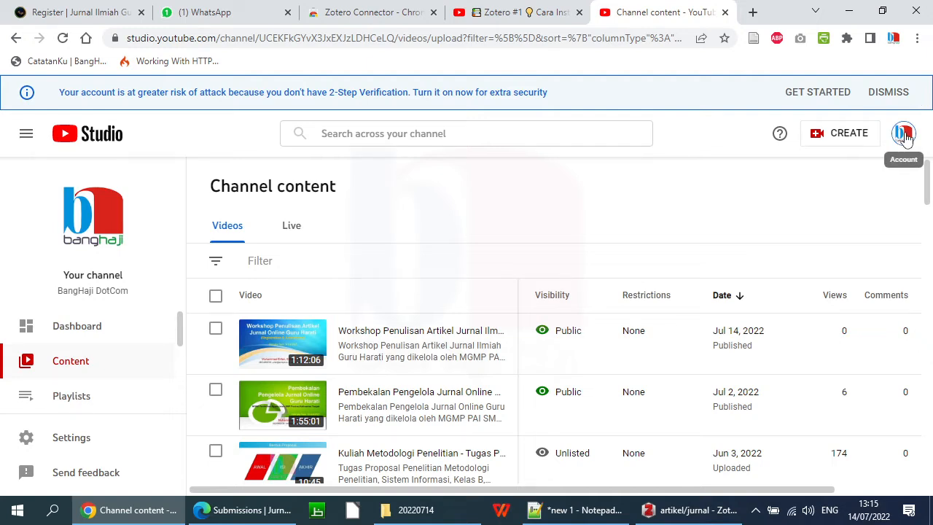
{"action": "left_click", "coordinate": [903, 136]}
{"action": "left_click", "coordinate": [780, 315]}
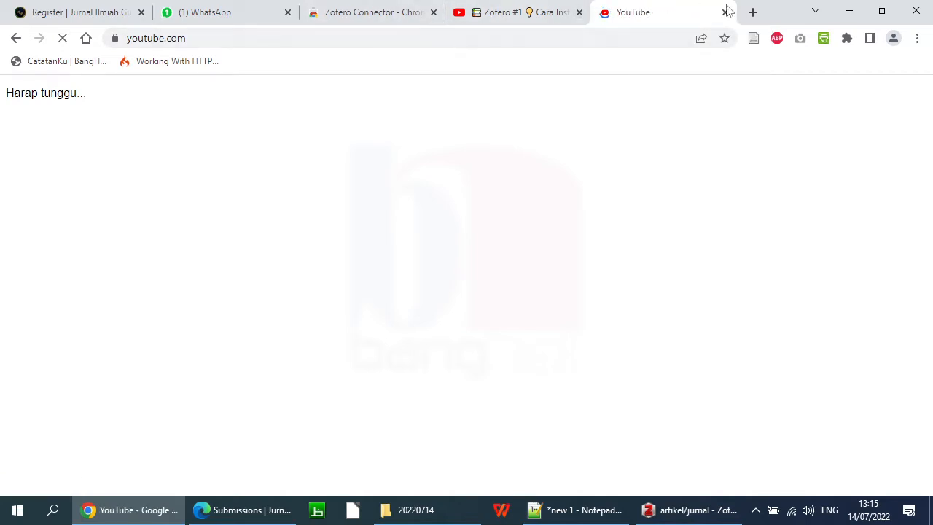
{"action": "left_click", "coordinate": [373, 13]}
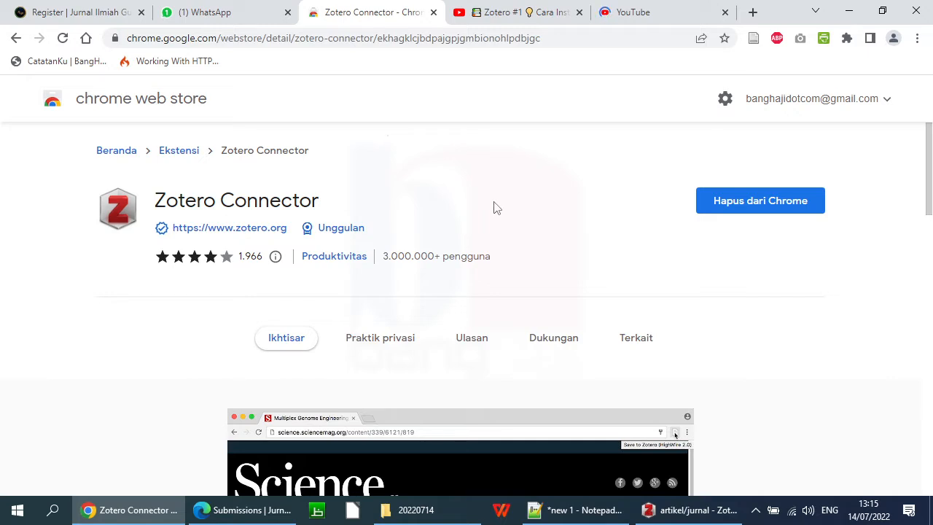
{"action": "left_click", "coordinate": [670, 14]}
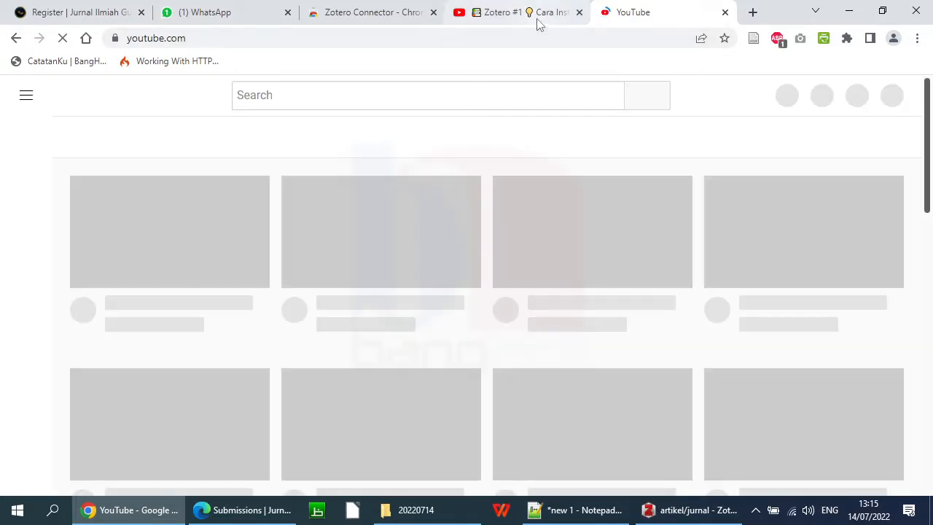
{"action": "left_click", "coordinate": [536, 16]}
{"action": "left_click", "coordinate": [661, 12]}
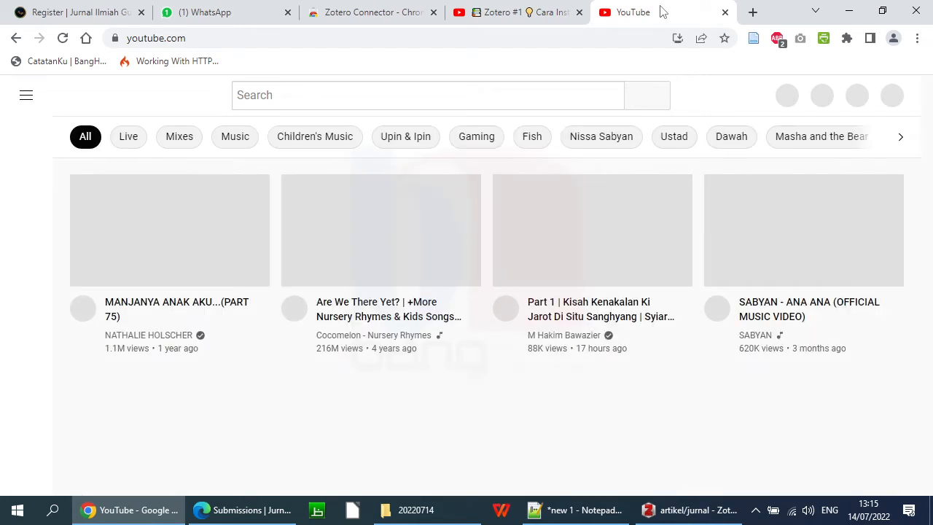
{"action": "left_click", "coordinate": [725, 13]}
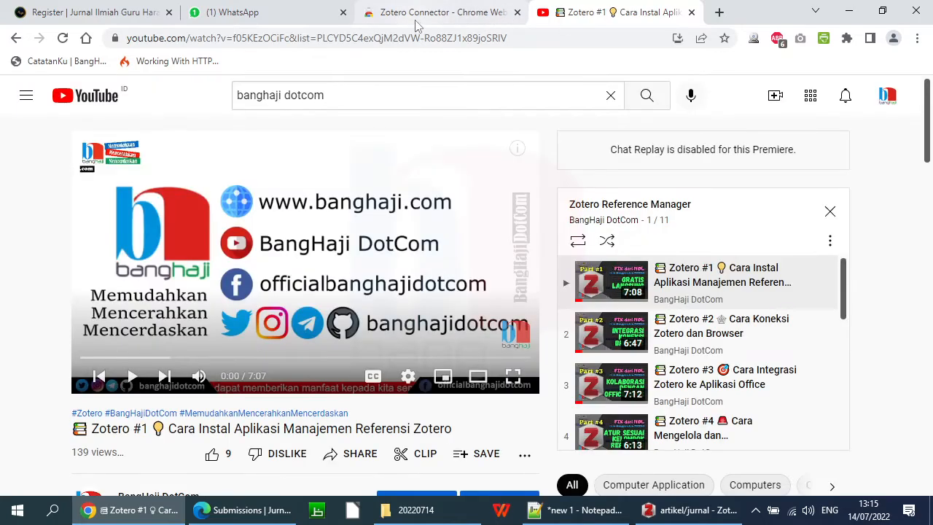
- Return to the Zotero Connector store page and dismiss the notice about the changed sign-in status
{"action": "left_click", "coordinate": [416, 22]}
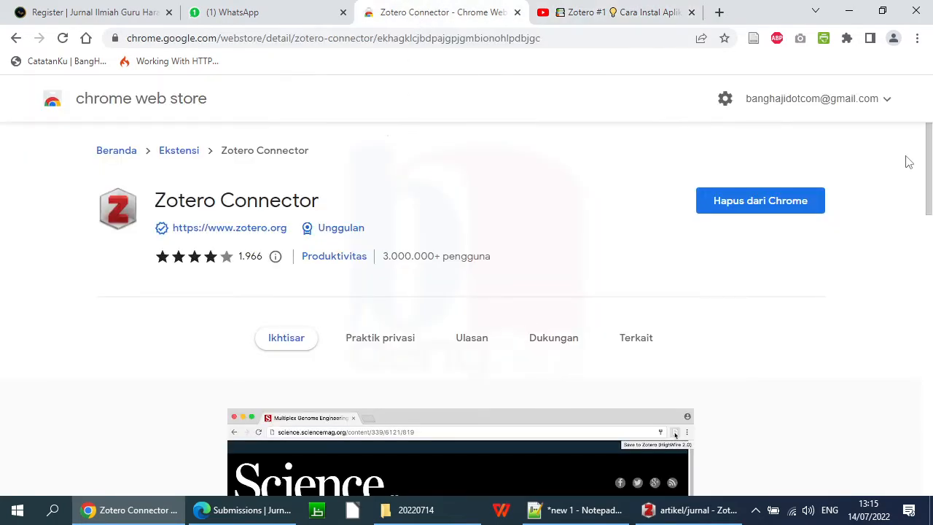
{"action": "left_click", "coordinate": [724, 193]}
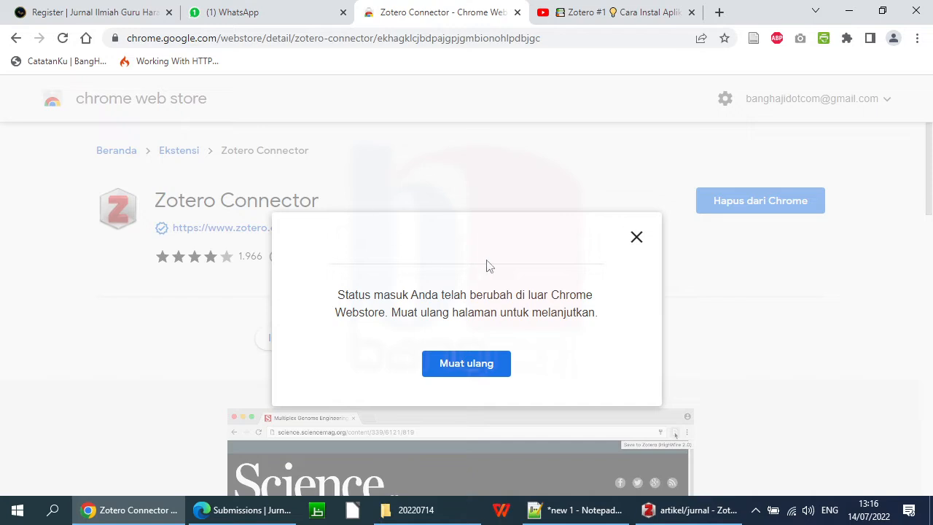
{"action": "left_click", "coordinate": [636, 238]}
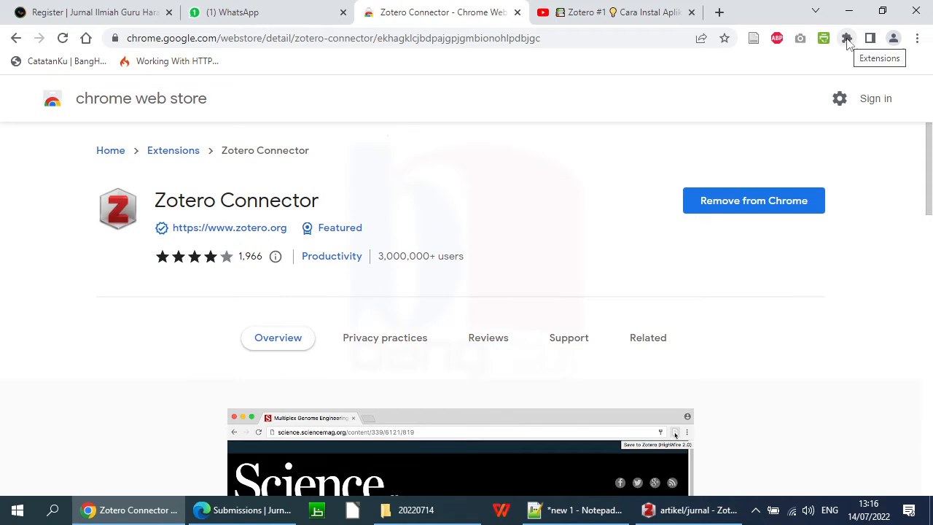
- Unpin Zotero Connector in Chrome's list of extensions and pin it again
{"action": "left_click", "coordinate": [846, 39]}
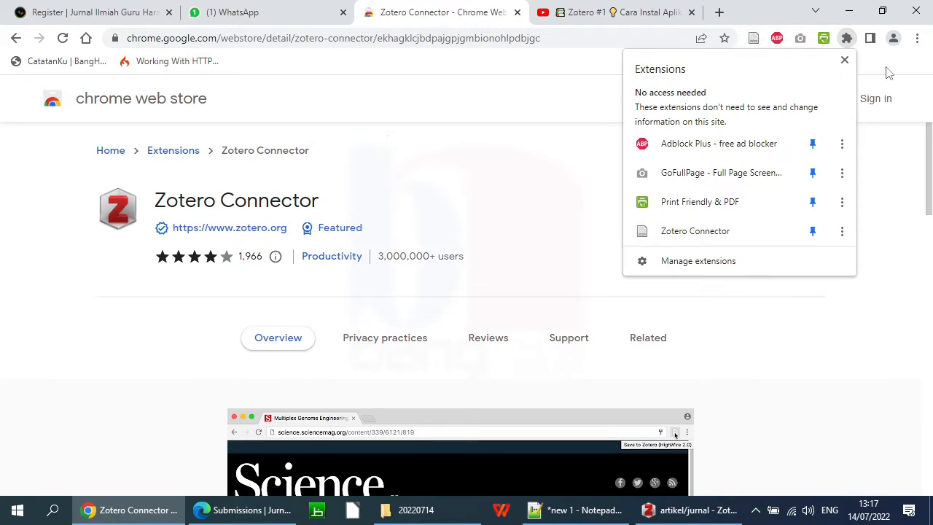
{"action": "left_click", "coordinate": [812, 232]}
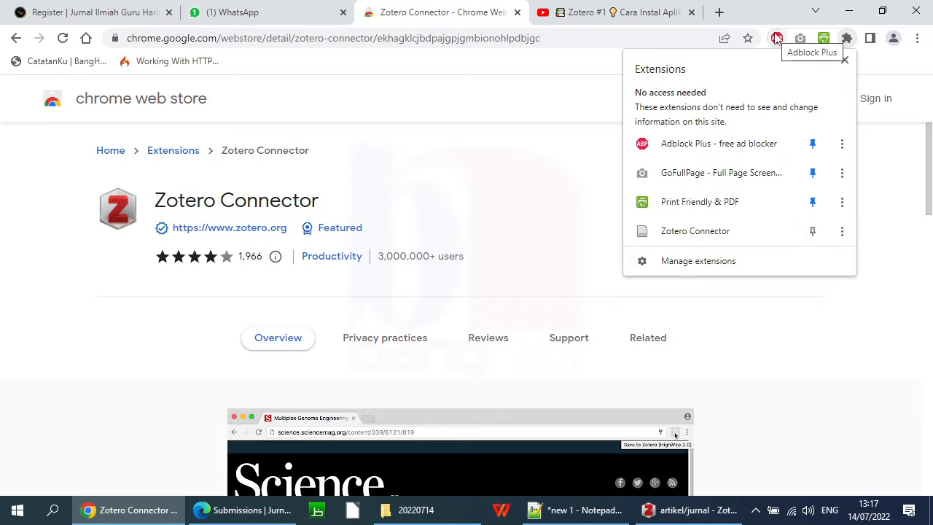
{"action": "left_click", "coordinate": [812, 233]}
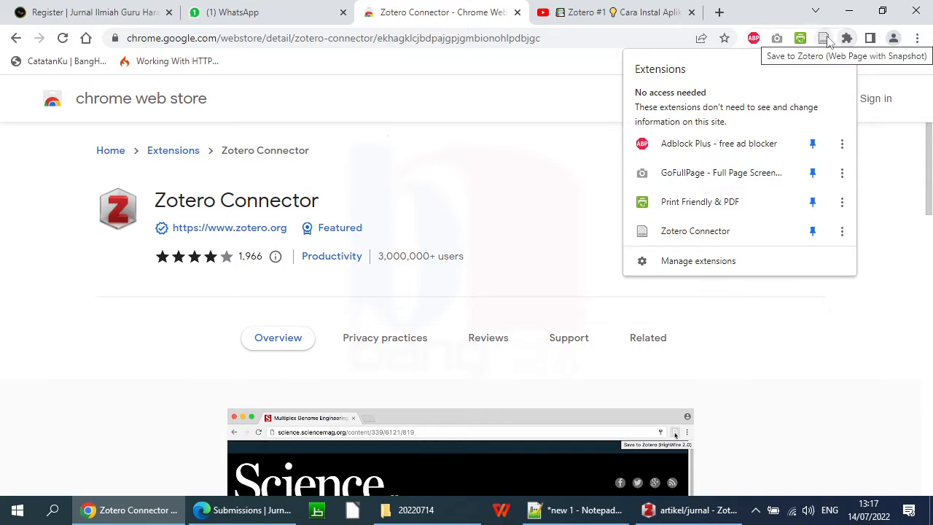
{"action": "left_click", "coordinate": [903, 73]}
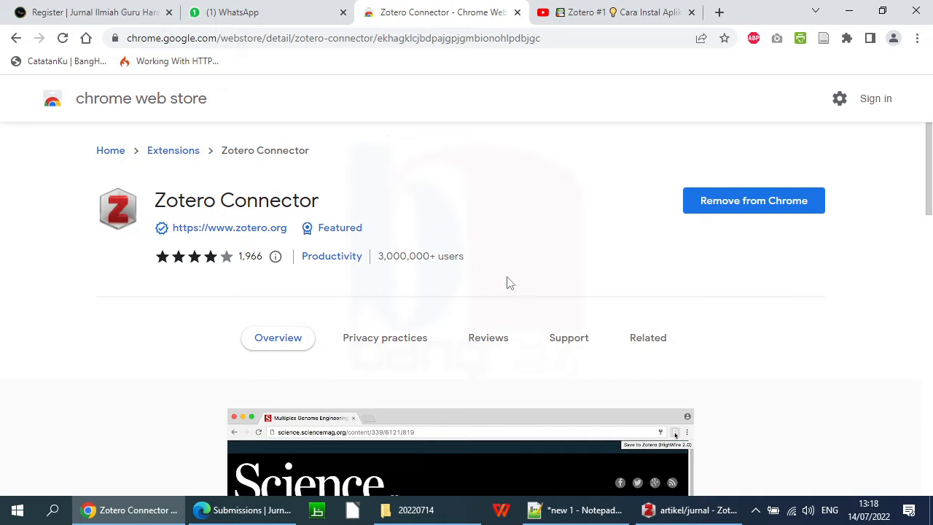
{"action": "left_click", "coordinate": [756, 510]}
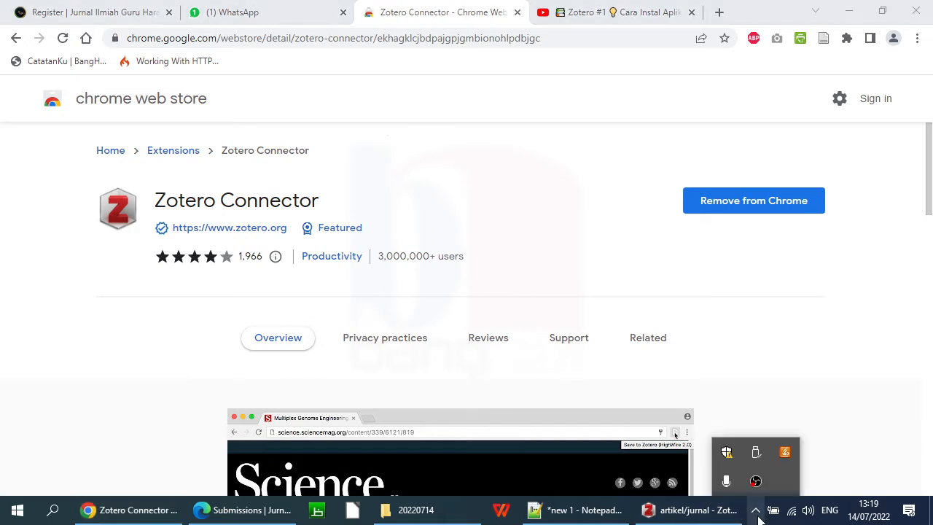
{"action": "left_click", "coordinate": [756, 510]}
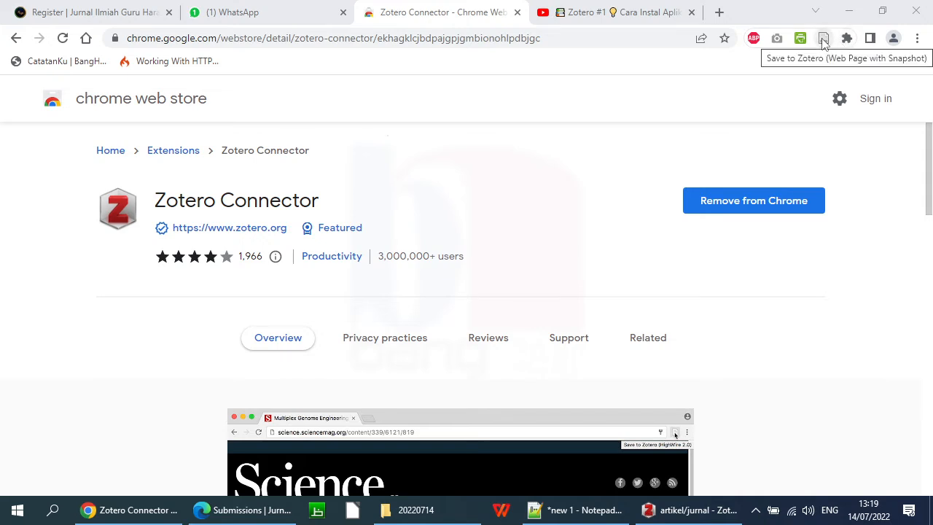
{"action": "left_click", "coordinate": [96, 13]}
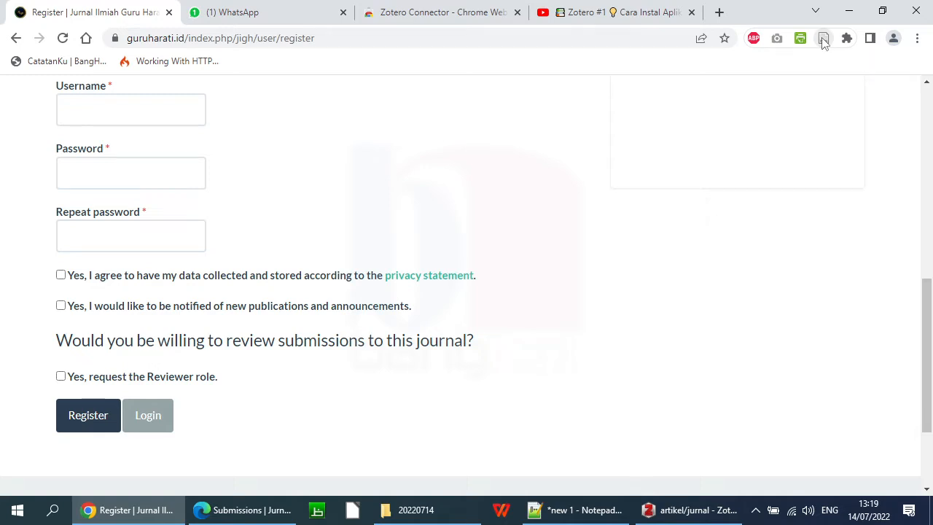
- Search Google for "jurnal pendidikan agama islam" in a new browser tab
{"action": "left_click", "coordinate": [718, 14]}
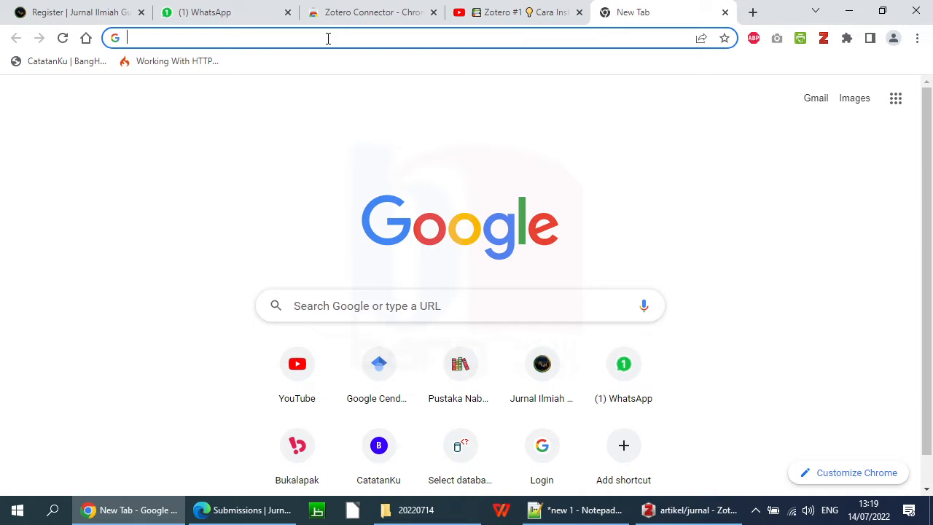
{"action": "left_click", "coordinate": [328, 302]}
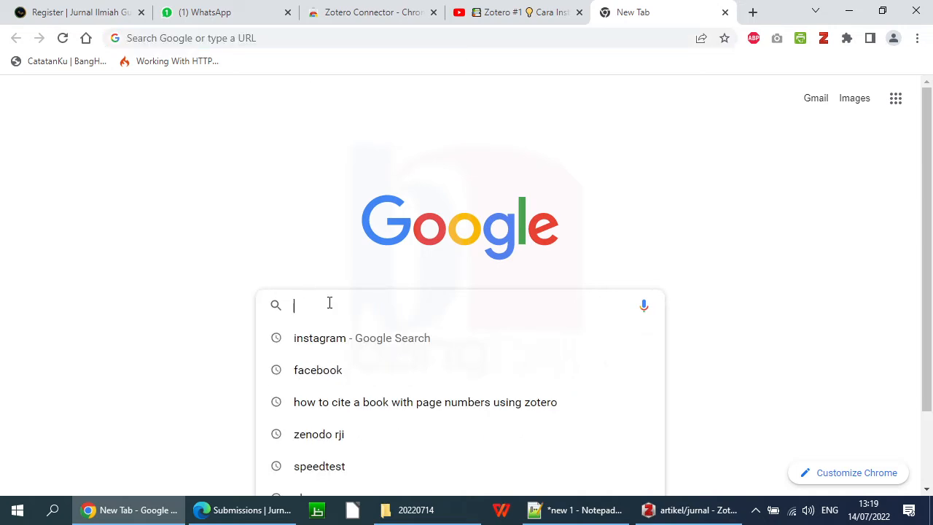
{"action": "left_click", "coordinate": [261, 36]}
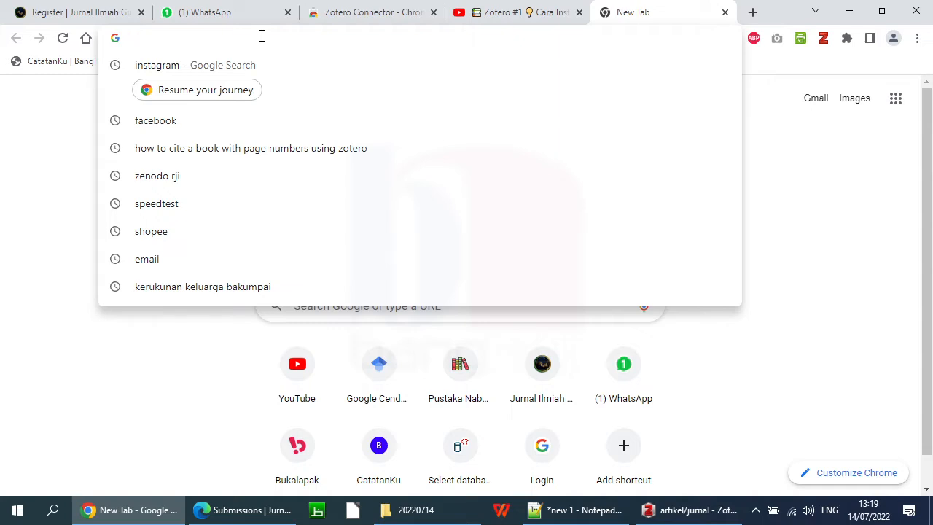
{"action": "type", "text": "jurnal"}
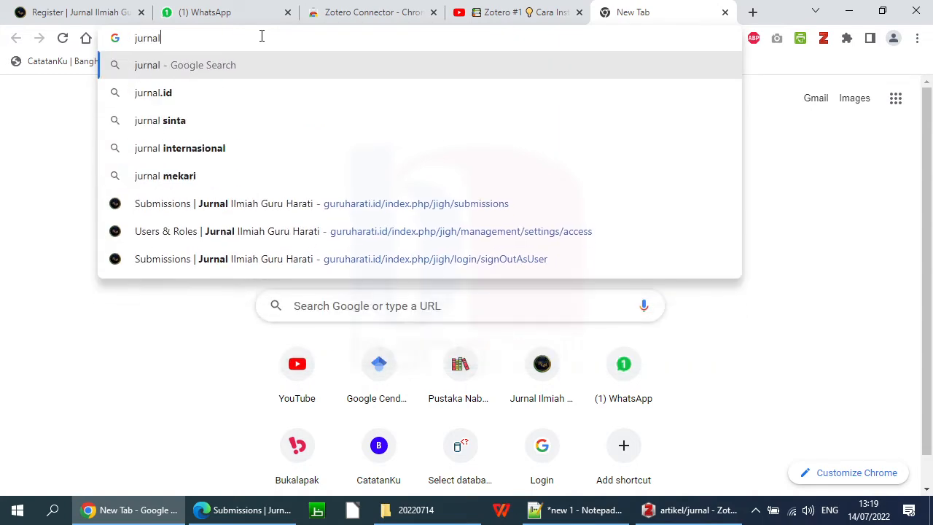
{"action": "type", "text": " pen"}
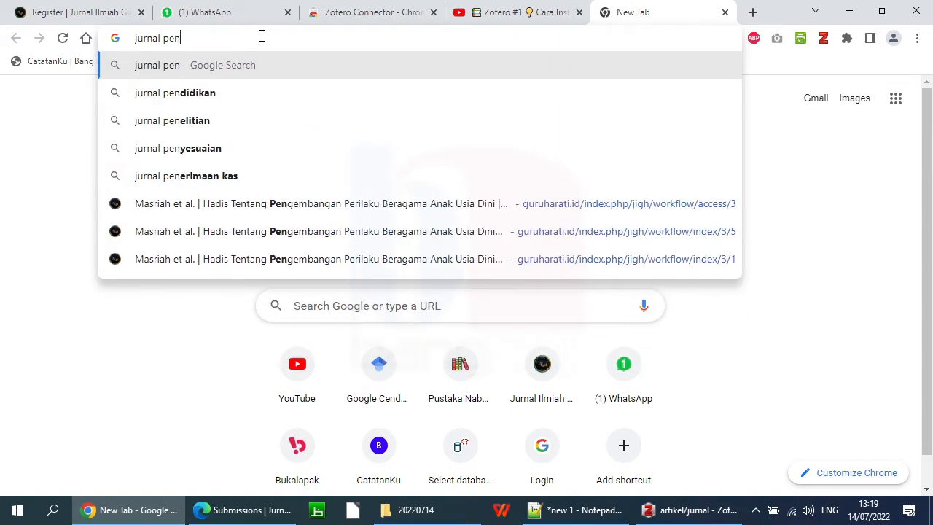
{"action": "type", "text": "didik"}
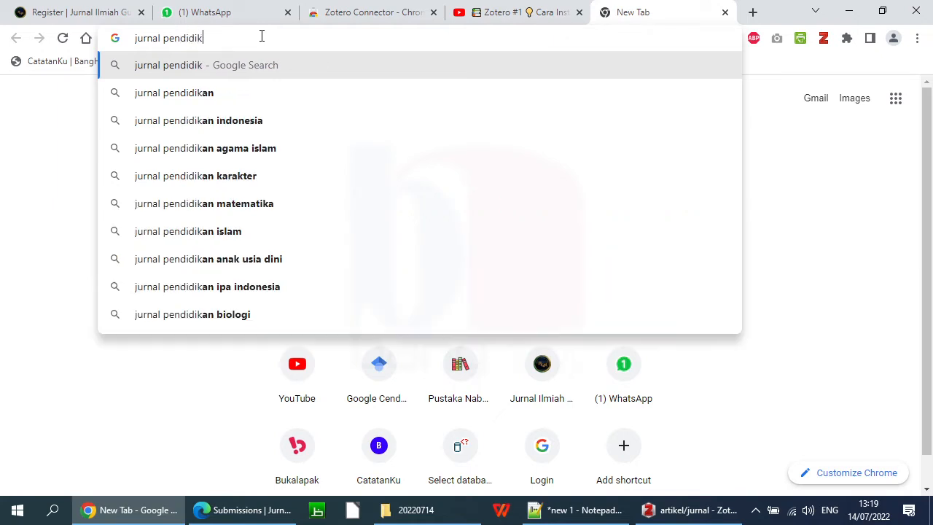
{"action": "key", "text": "Down"}
{"action": "key", "text": "Down"}
{"action": "key", "text": "Down"}
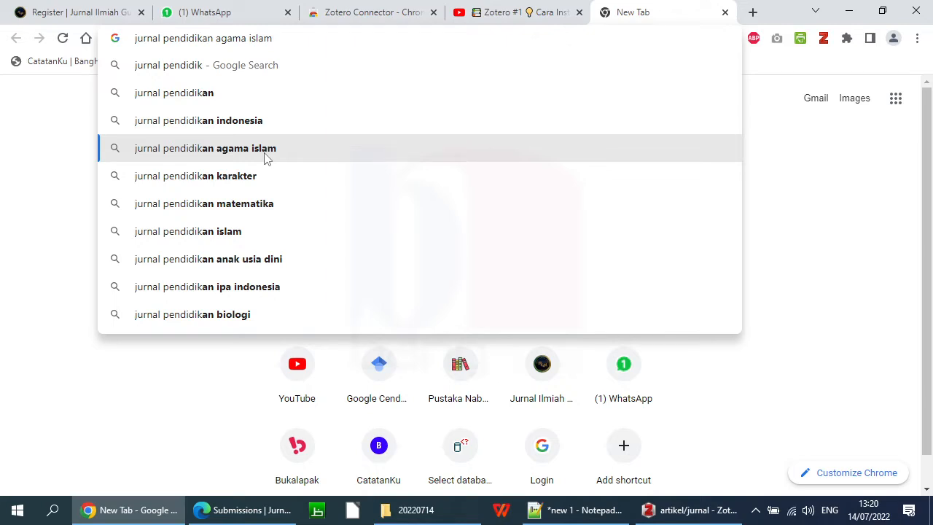
{"action": "key", "text": "Return"}
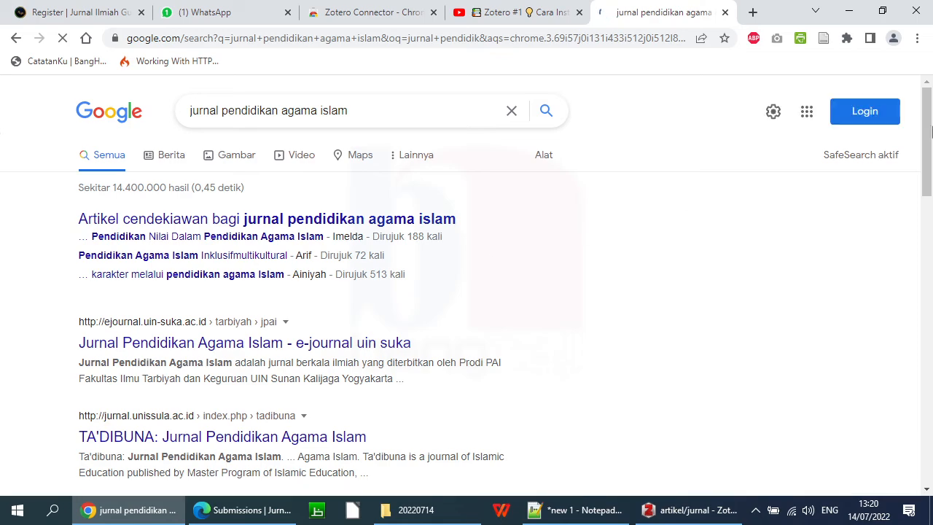
- Open the Jurnal Pendidikan Agama Islam (Journal of Islamic Education Studies) site at jurnalpai.uinsby.ac.id from the search results
{"action": "left_click_drag", "start_coordinate": [927, 120], "coordinate": [929, 161]}
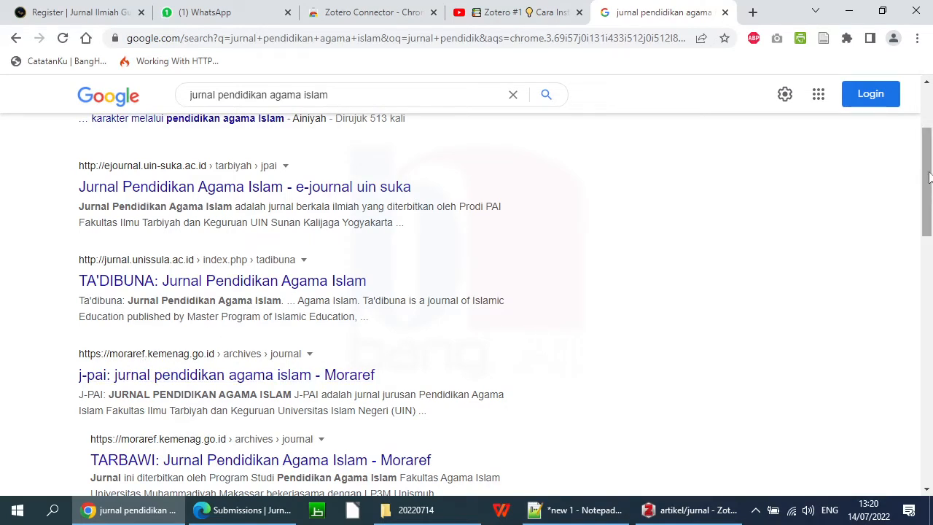
{"action": "left_click_drag", "start_coordinate": [930, 174], "coordinate": [930, 241]}
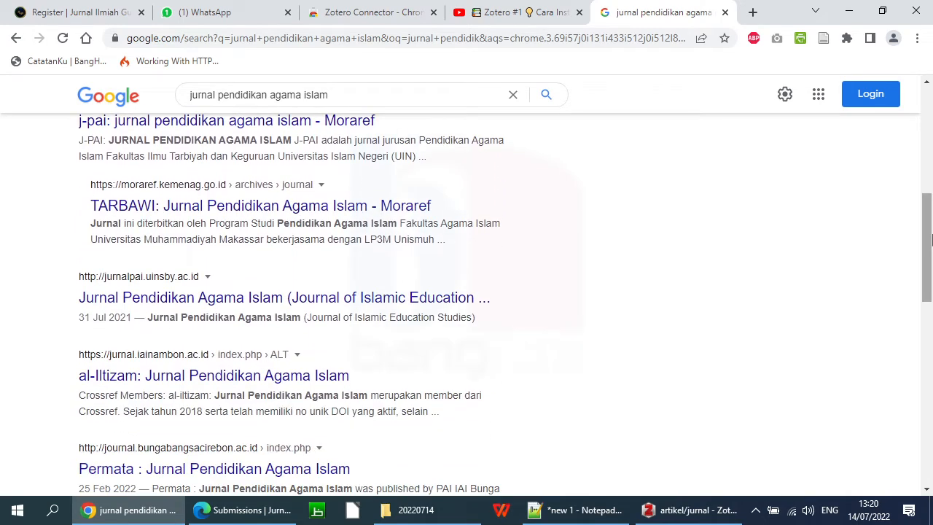
{"action": "left_click", "coordinate": [176, 305]}
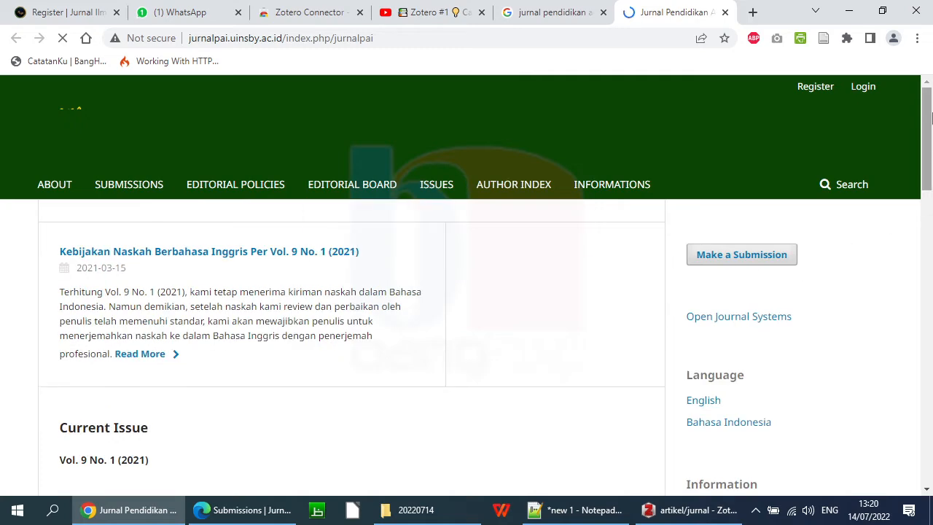
{"action": "left_click_drag", "start_coordinate": [929, 117], "coordinate": [929, 49]}
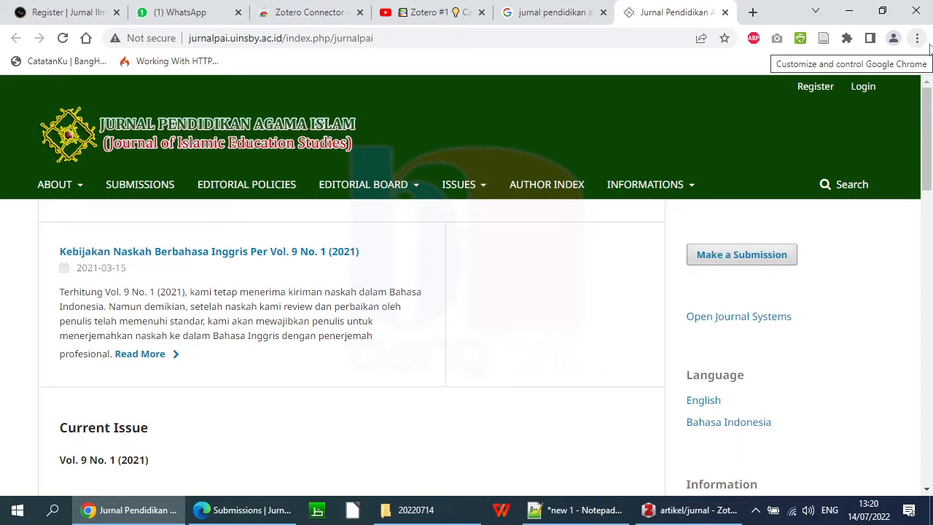
- Open the journal's registration page and look over the profile and login fields of its form
{"action": "left_click", "coordinate": [816, 88]}
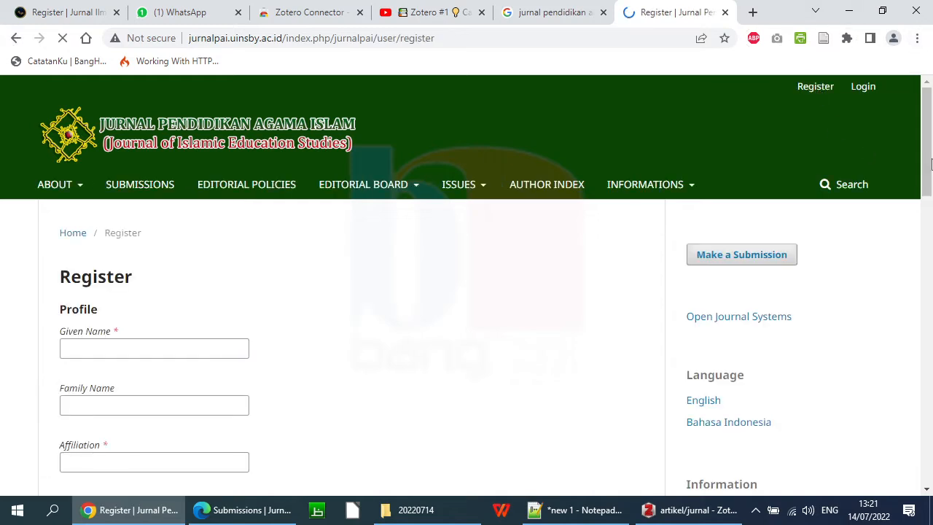
{"action": "left_click_drag", "start_coordinate": [927, 132], "coordinate": [918, 195]}
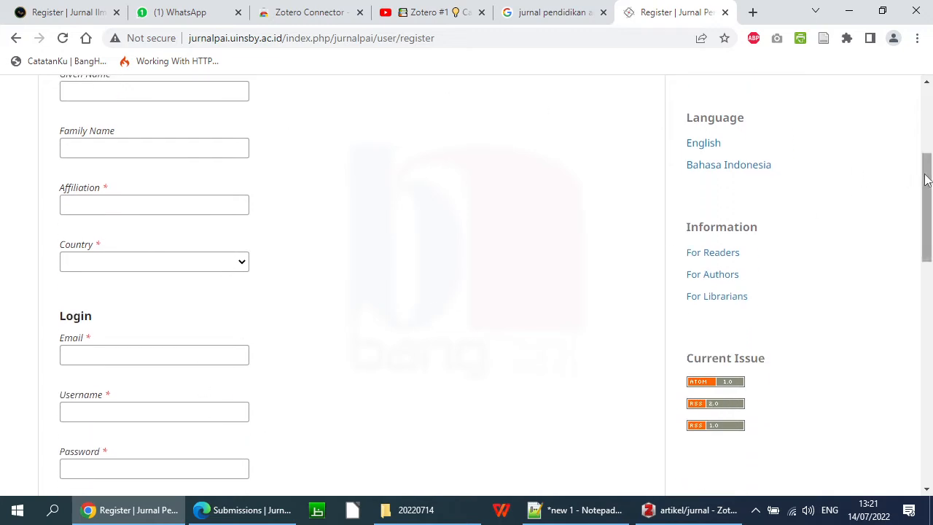
{"action": "left_click_drag", "start_coordinate": [926, 180], "coordinate": [926, 101]}
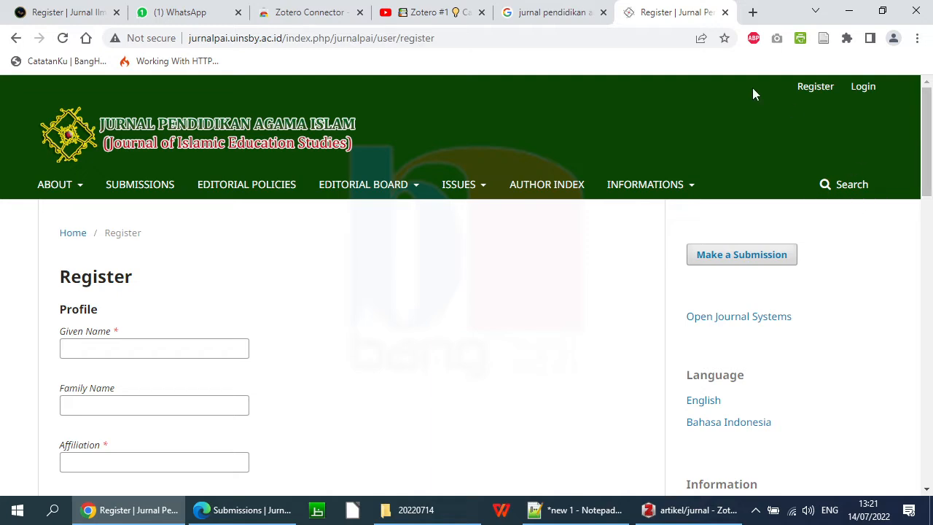
- Look further down the Google results for "jurnal pendidikan agama islam" and close the journal registration page
{"action": "left_click", "coordinate": [550, 15]}
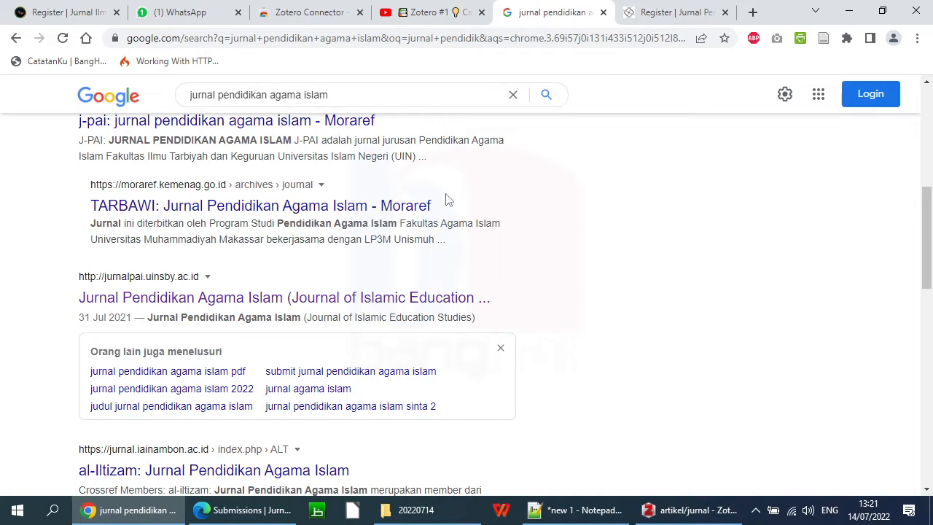
{"action": "left_click_drag", "start_coordinate": [929, 202], "coordinate": [930, 353]}
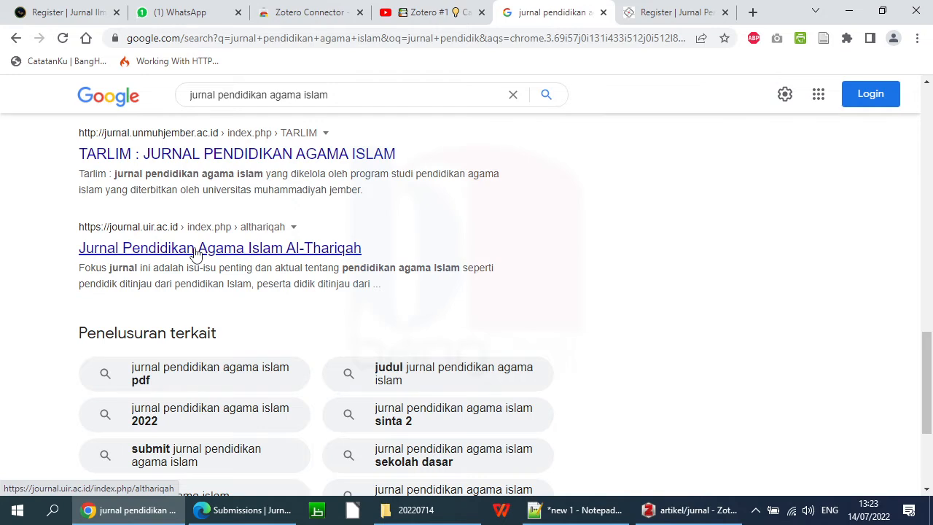
{"action": "left_click", "coordinate": [662, 18]}
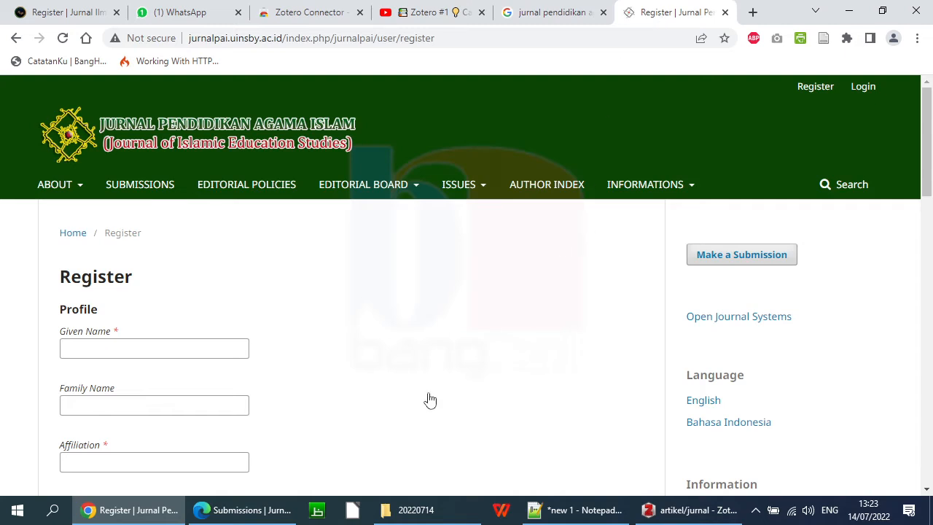
{"action": "left_click", "coordinate": [725, 12]}
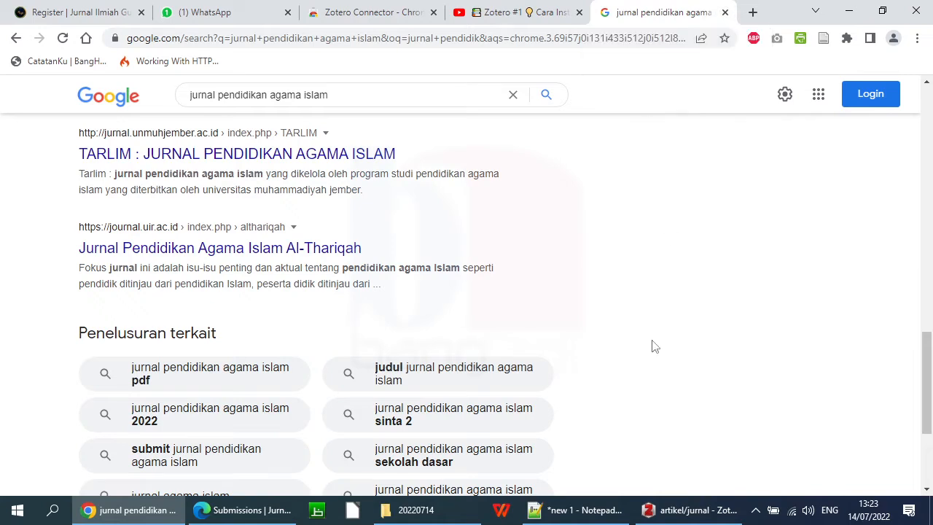
- Switch to Zotero to view the items in the artikel/jurnal collection and return to Chrome
{"action": "left_click", "coordinate": [689, 515]}
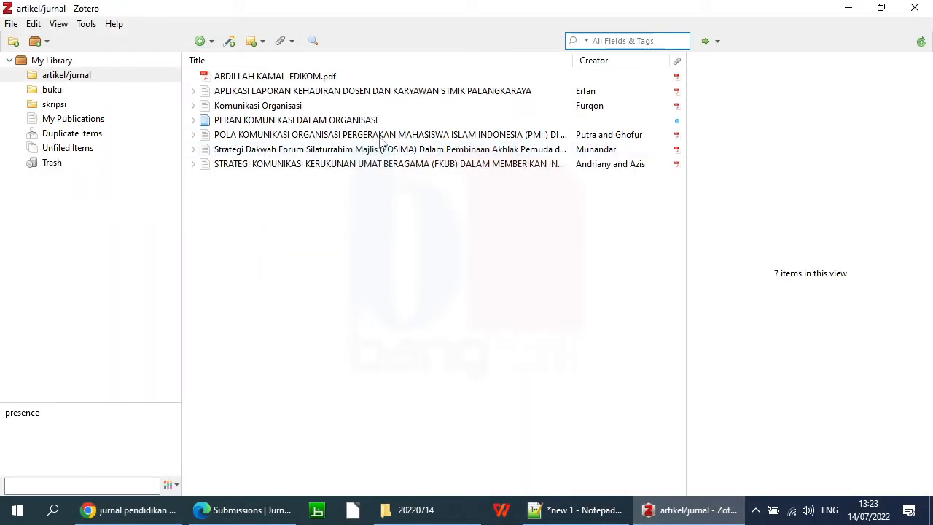
{"action": "left_click", "coordinate": [847, 9]}
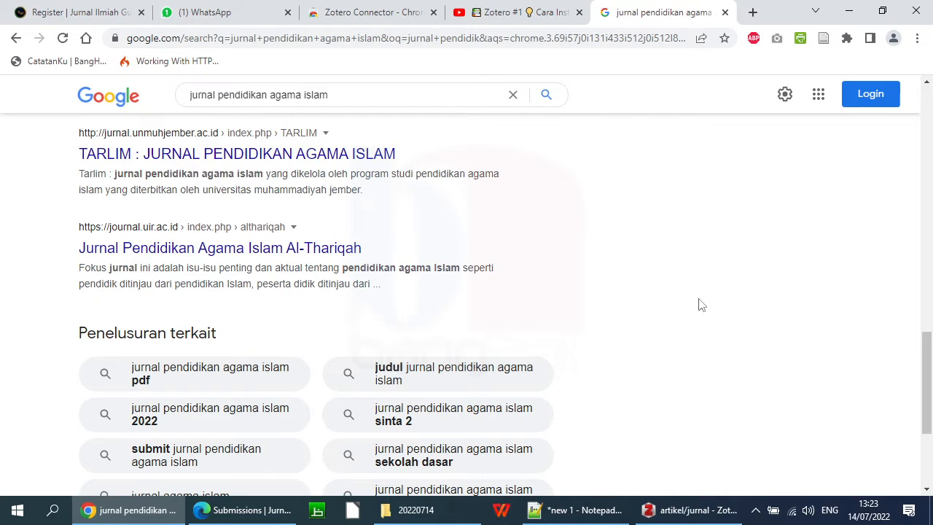
{"action": "left_click", "coordinate": [678, 515]}
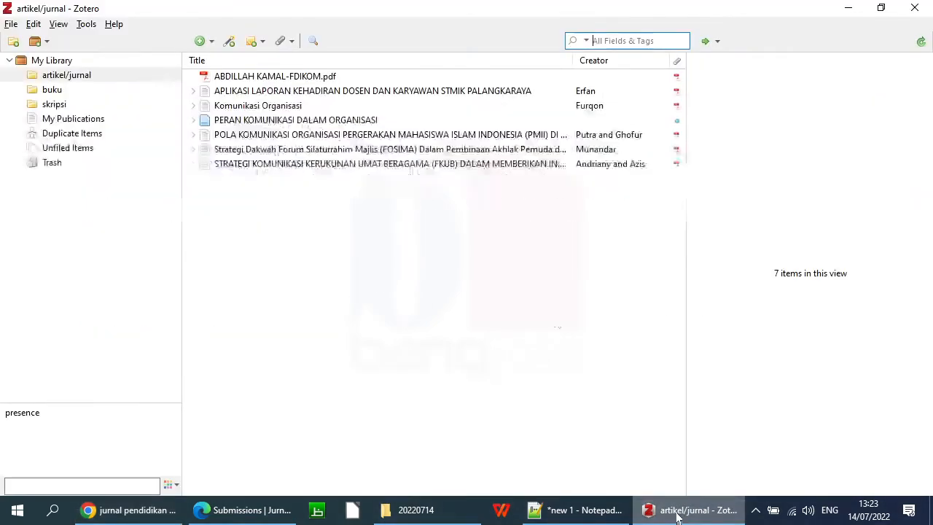
{"action": "left_click", "coordinate": [849, 9]}
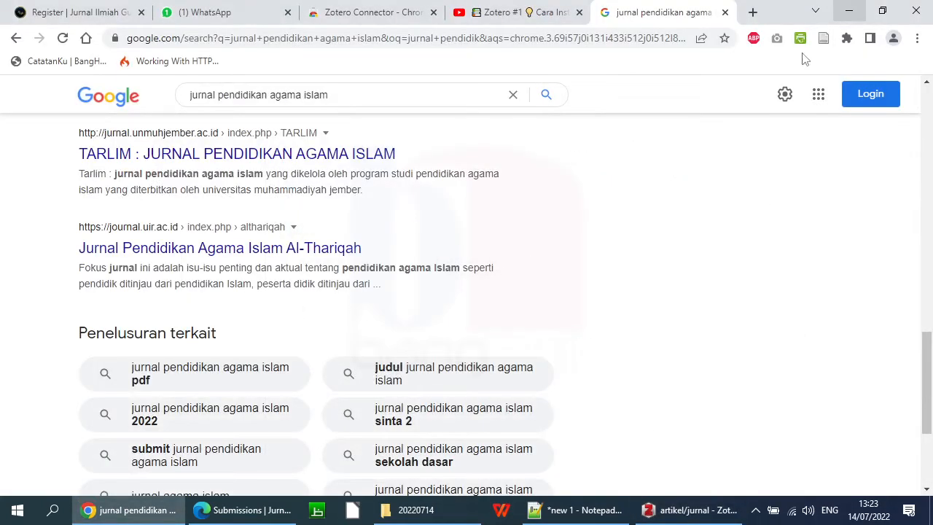
{"action": "mouse_move", "coordinate": [692, 516]}
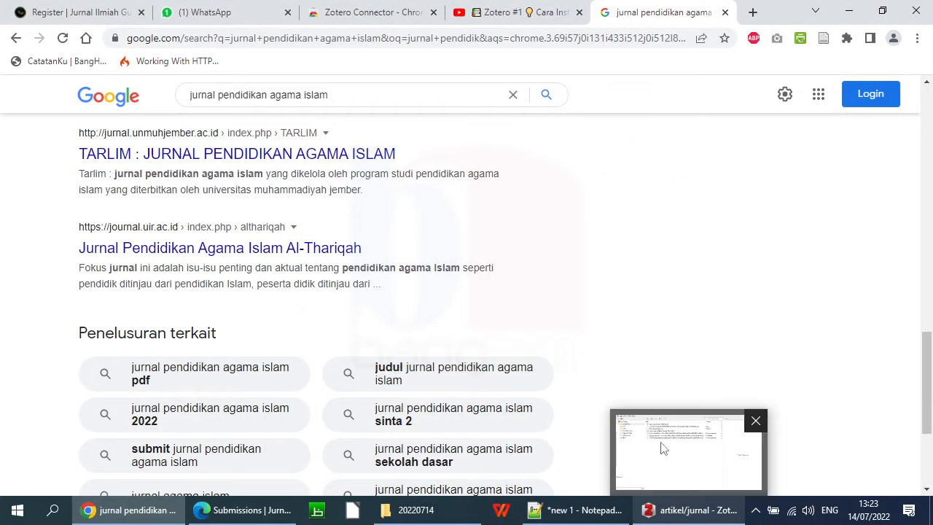
{"action": "left_click", "coordinate": [512, 43]}
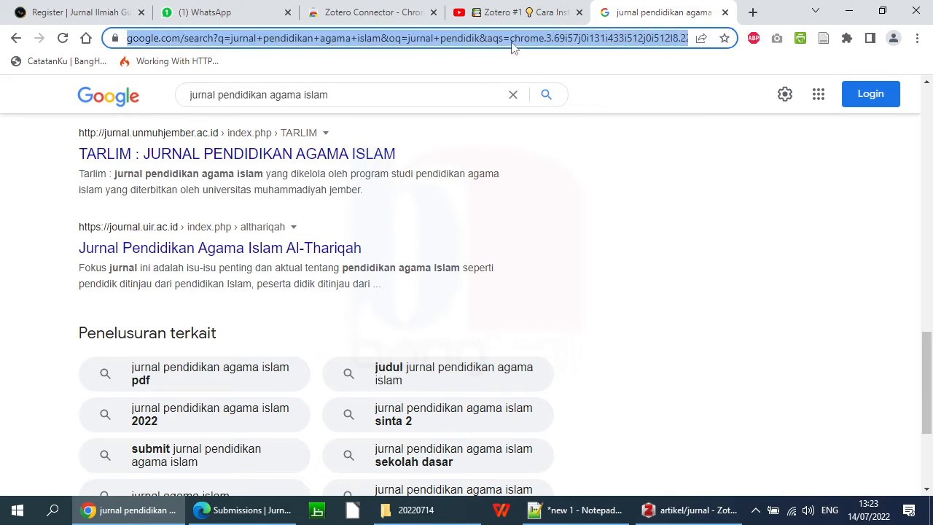
{"action": "type", "text": "sch"}
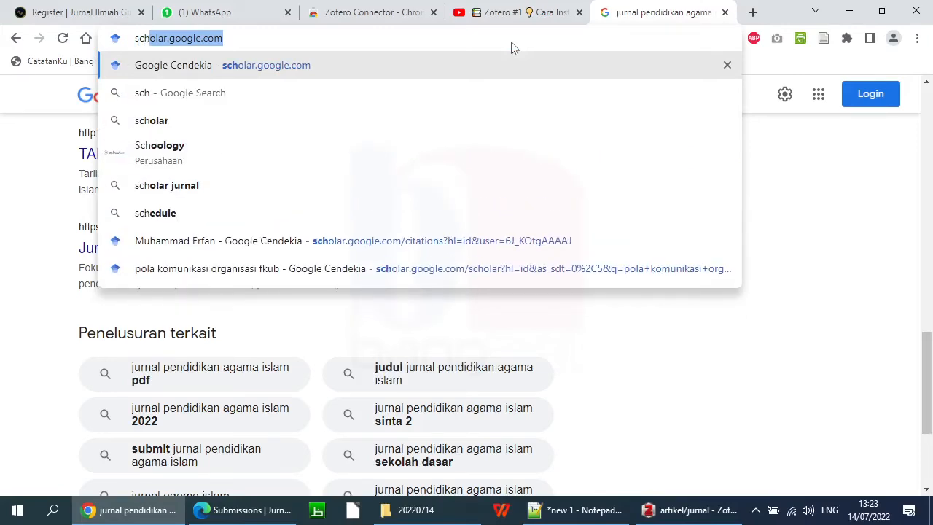
{"action": "left_click", "coordinate": [243, 37]}
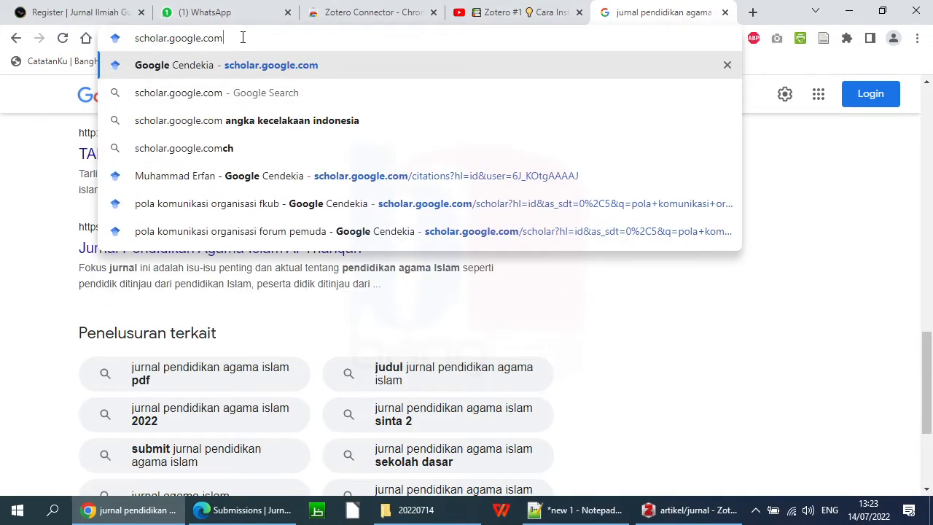
{"action": "key", "text": "ctrl+a"}
{"action": "key", "text": "ctrl+c"}
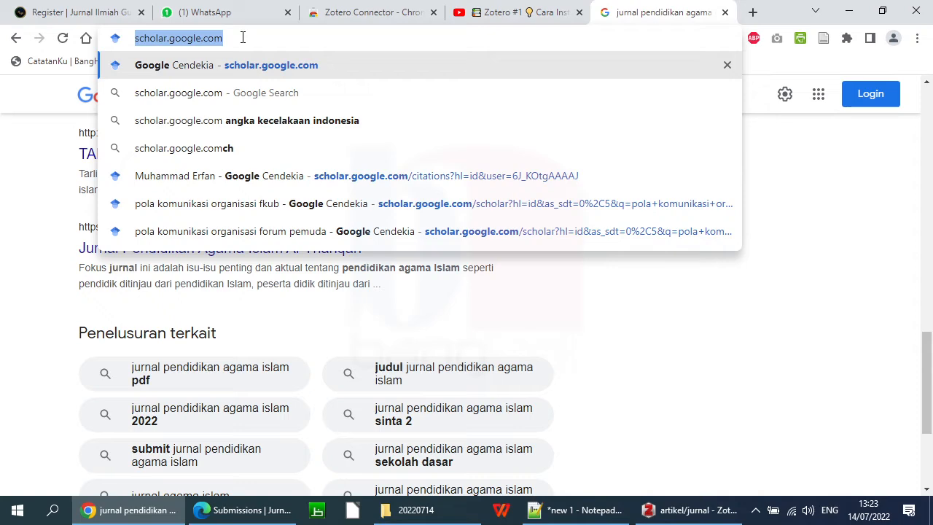
{"action": "left_click", "coordinate": [589, 509]}
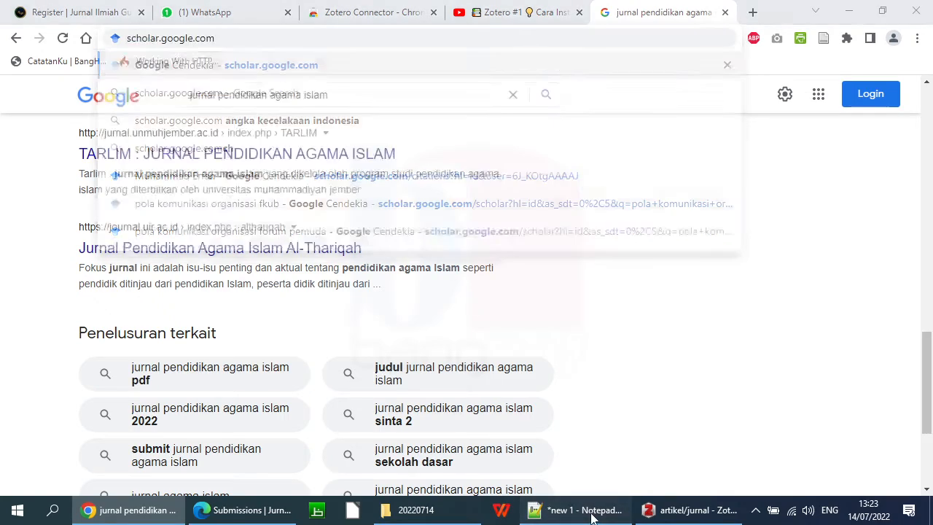
{"action": "key", "text": "Return"}
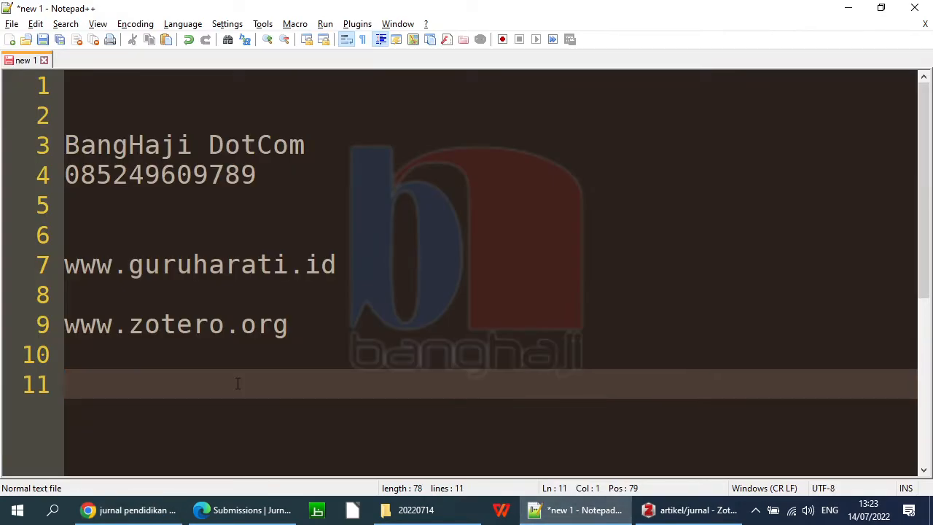
{"action": "key", "text": "ctrl+v"}
{"action": "key", "text": "Return"}
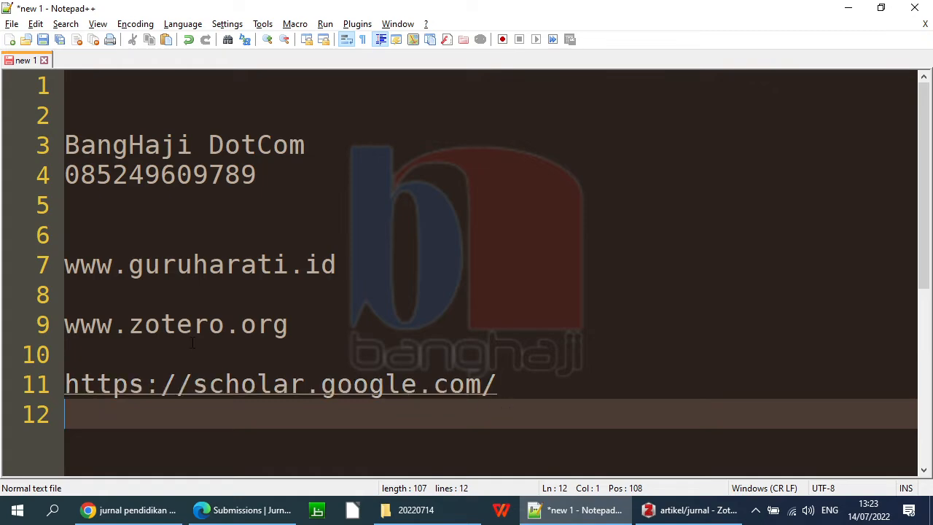
- Return to Chrome, load scholar.google.com and search it for "mind mapping pendidikan"
{"action": "left_click", "coordinate": [155, 511]}
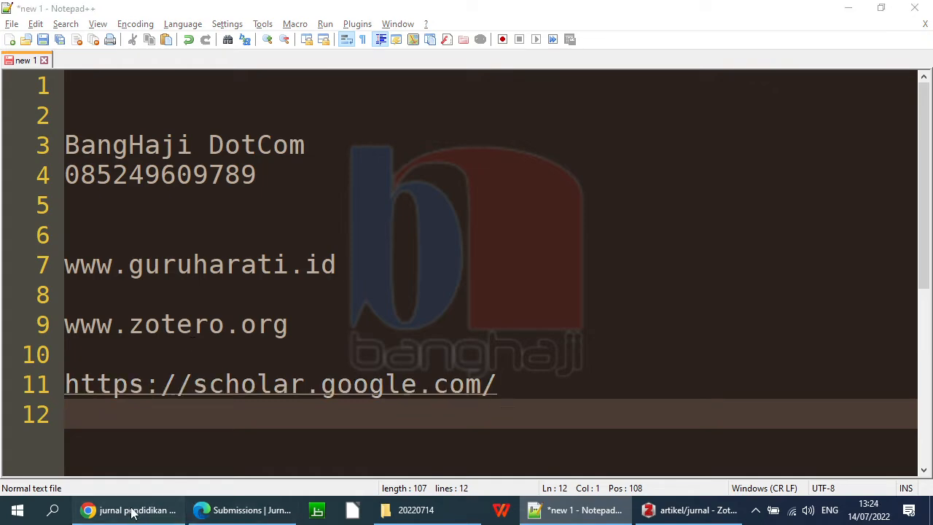
{"action": "key", "text": "Return"}
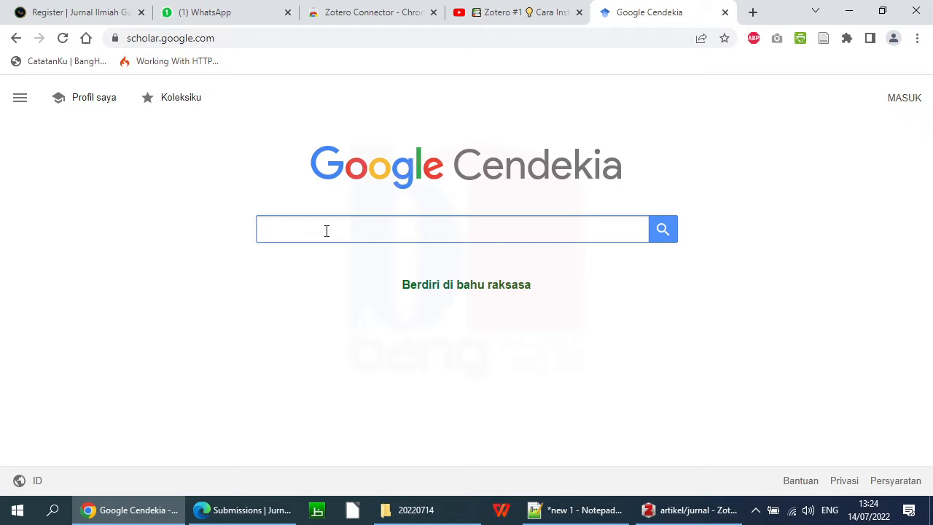
{"action": "type", "text": "mind ma"}
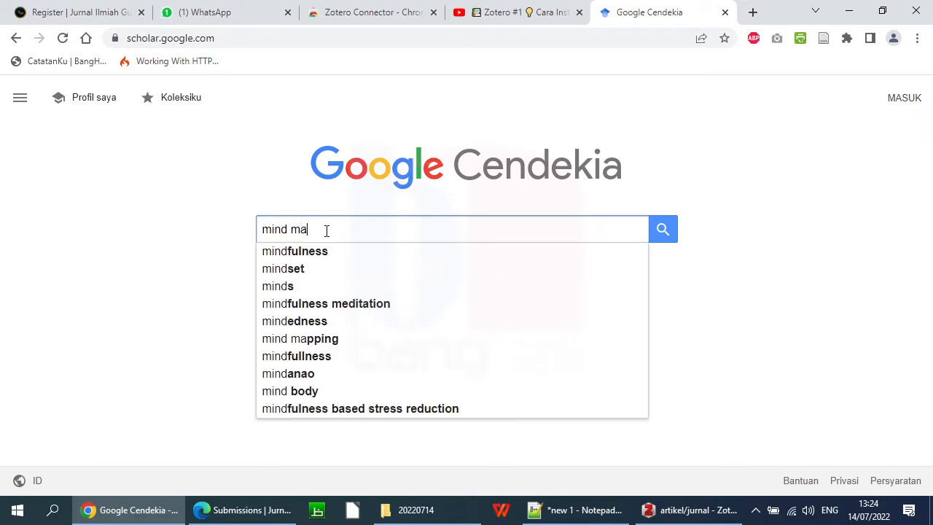
{"action": "type", "text": "pping"}
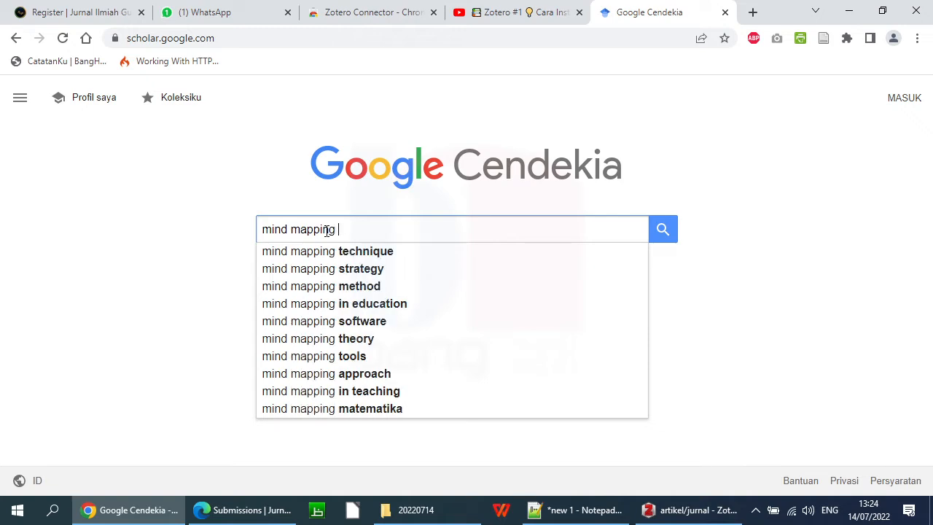
{"action": "type", "text": " pen"}
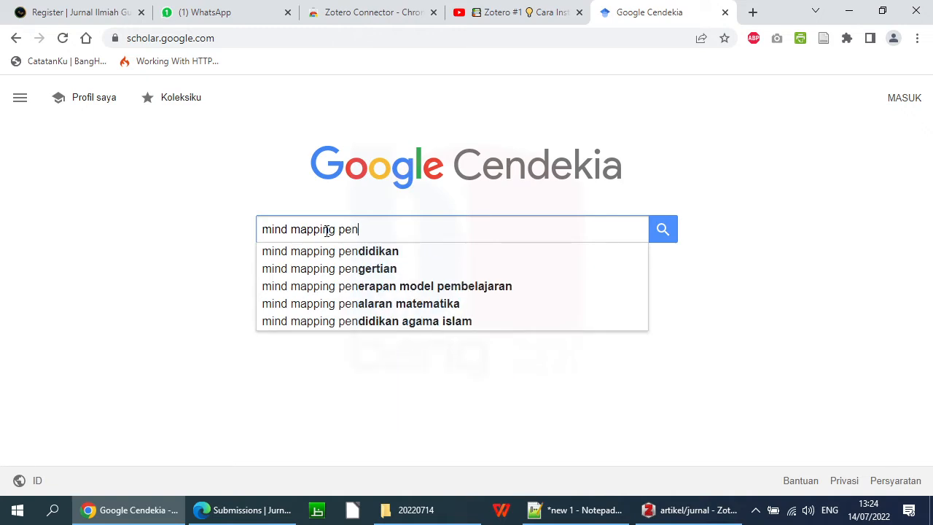
{"action": "type", "text": "didikan"}
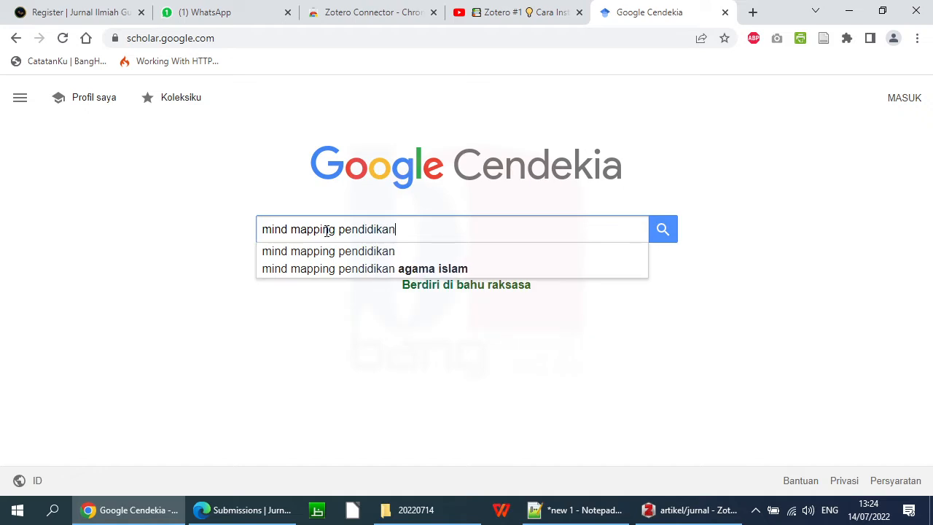
{"action": "key", "text": "Return"}
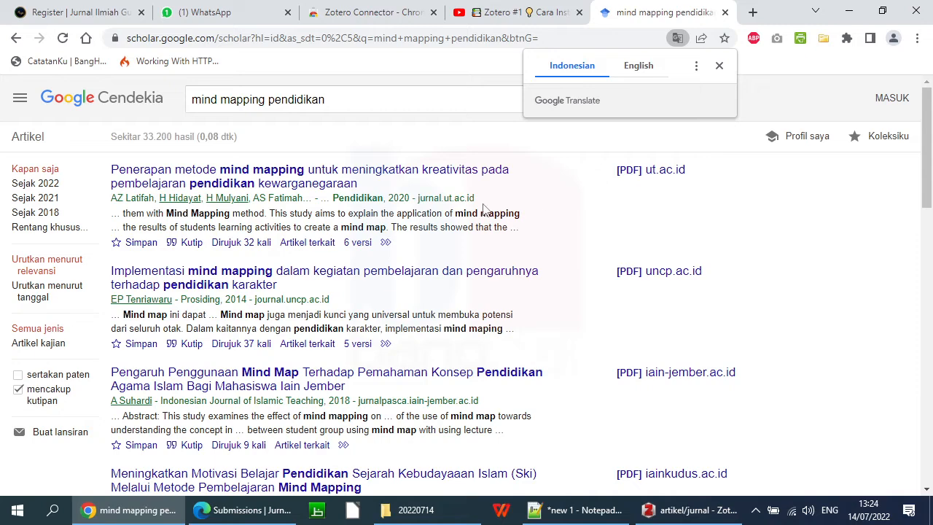
- Limit the Google Scholar results to a custom year range from 2018 to 2022
{"action": "left_click", "coordinate": [43, 228]}
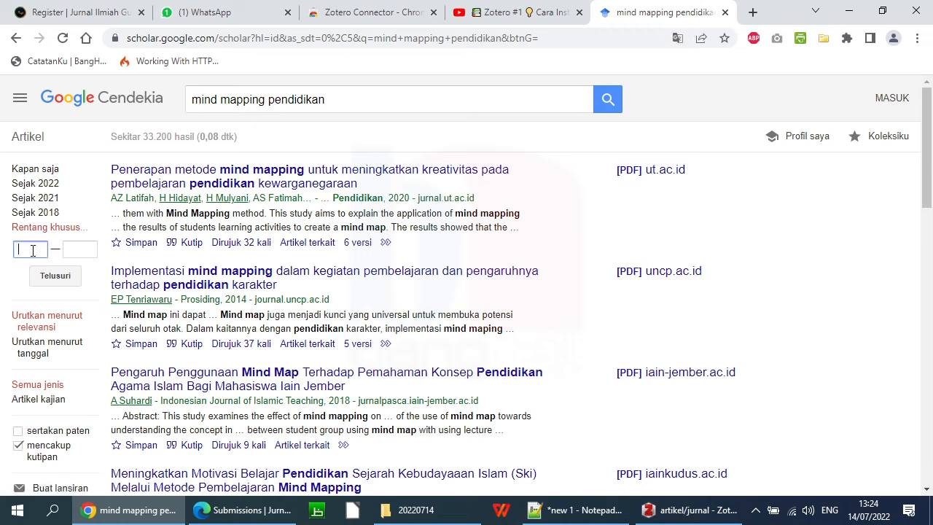
{"action": "type", "text": "2018"}
{"action": "left_click", "coordinate": [79, 249]}
{"action": "type", "text": "2022"}
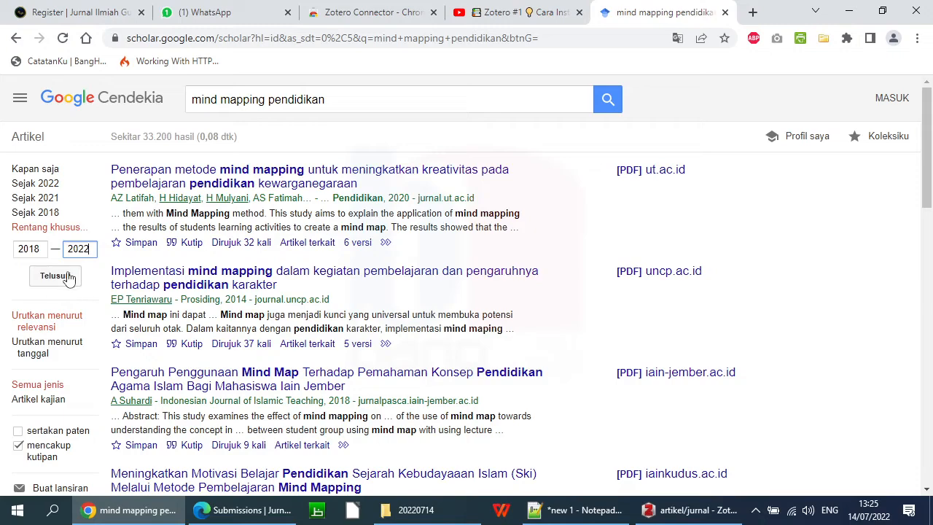
{"action": "left_click", "coordinate": [68, 277]}
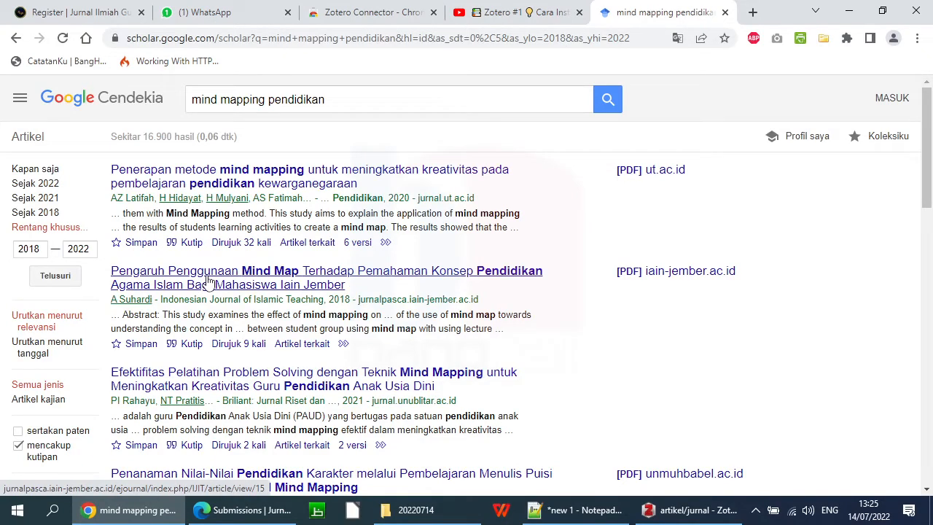
- Open the result "Pengaruh Penggunaan Mind Map Terhadap Pemahaman Konsep Pendidikan Agama Islam" in a new tab and look over its abstract and publication details
{"action": "right_click", "coordinate": [318, 274]}
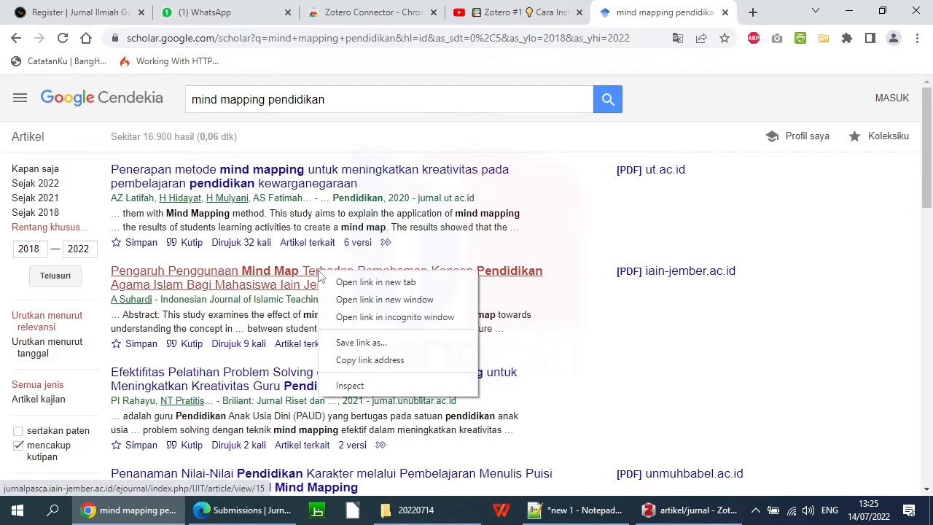
{"action": "left_click", "coordinate": [366, 282]}
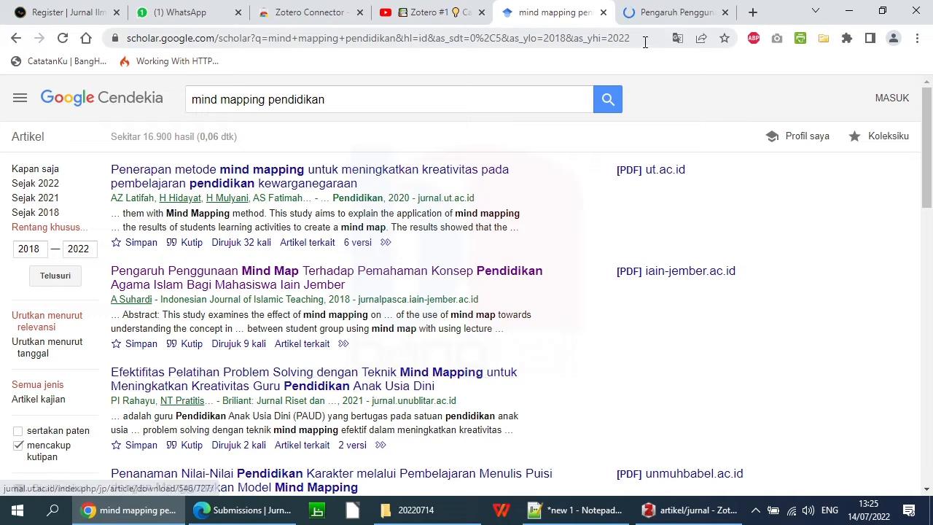
{"action": "left_click", "coordinate": [671, 12]}
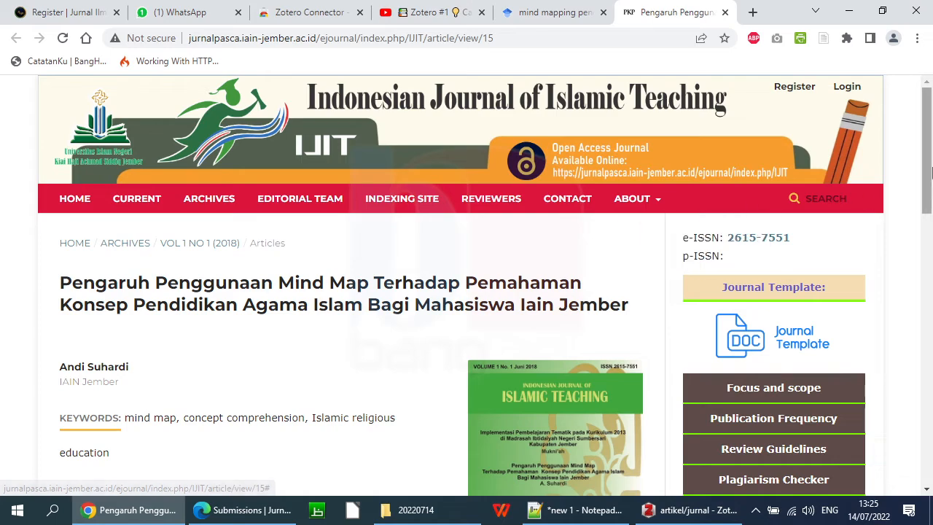
{"action": "left_click_drag", "start_coordinate": [929, 153], "coordinate": [930, 93]}
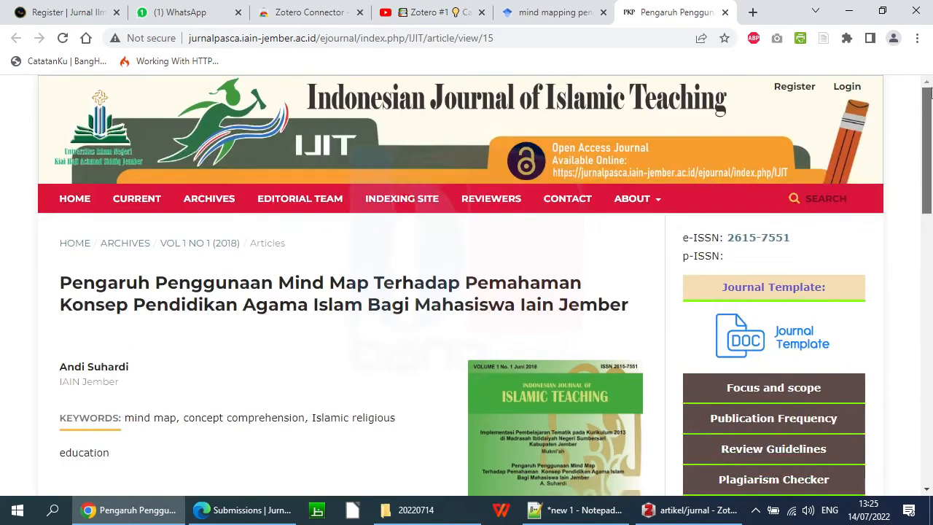
{"action": "left_click_drag", "start_coordinate": [930, 142], "coordinate": [929, 198]}
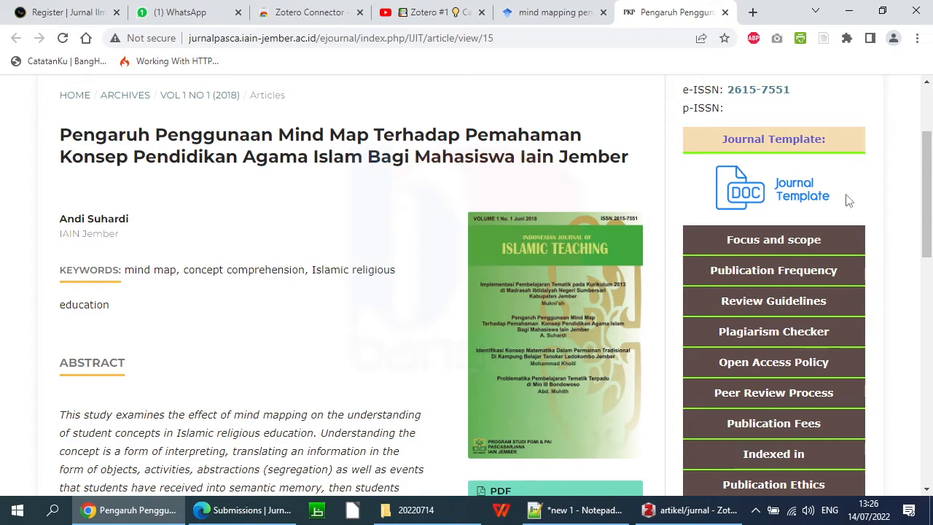
{"action": "left_click_drag", "start_coordinate": [927, 163], "coordinate": [930, 235]}
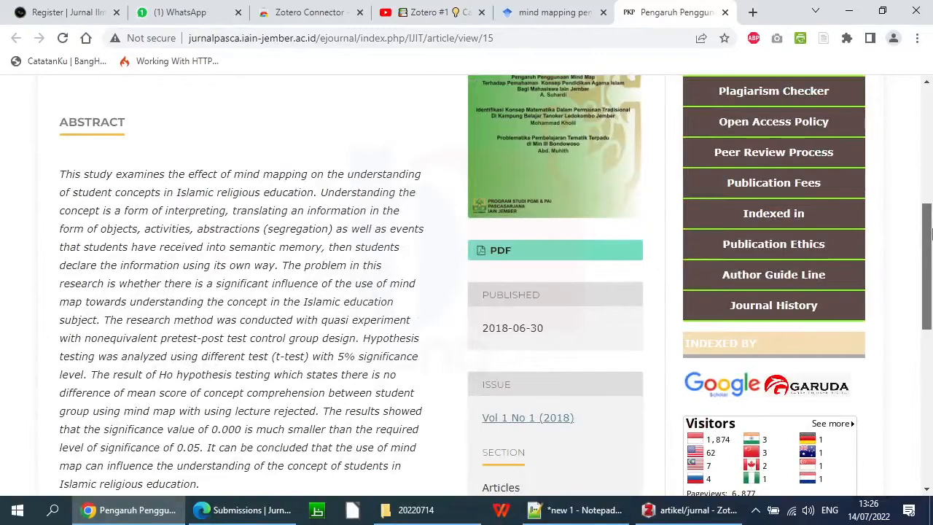
{"action": "mouse_move", "coordinate": [929, 233]}
{"action": "left_mouse_down"}
{"action": "mouse_move", "coordinate": [929, 203]}
{"action": "mouse_move", "coordinate": [929, 249]}
{"action": "left_mouse_up"}
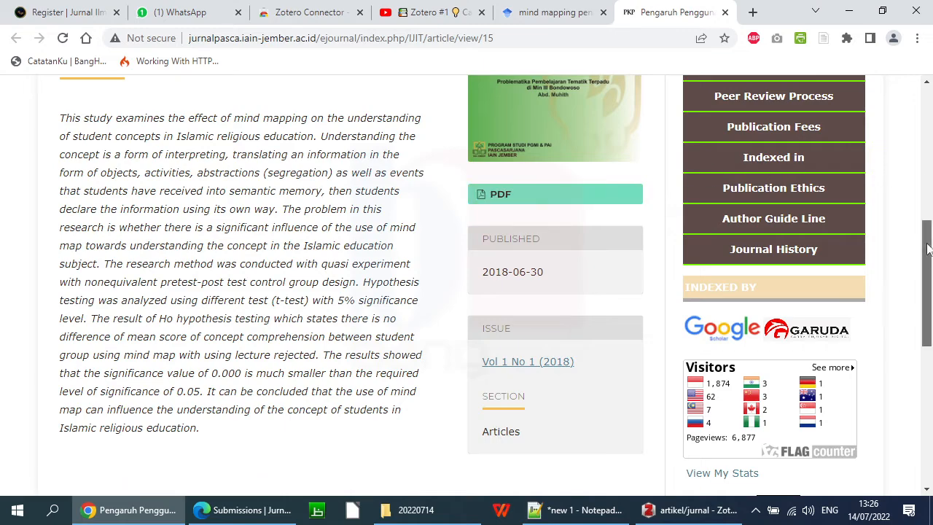
{"action": "left_click_drag", "start_coordinate": [927, 248], "coordinate": [930, 120]}
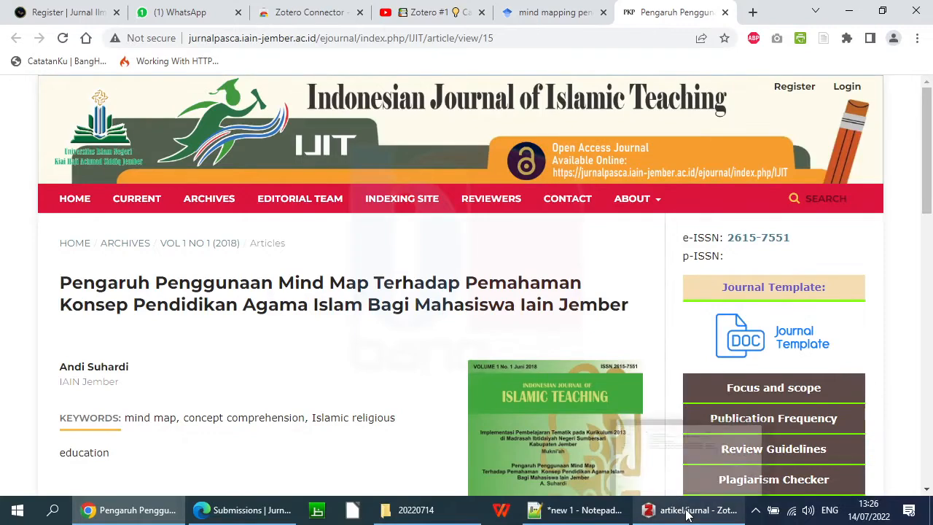
{"action": "mouse_move", "coordinate": [687, 514]}
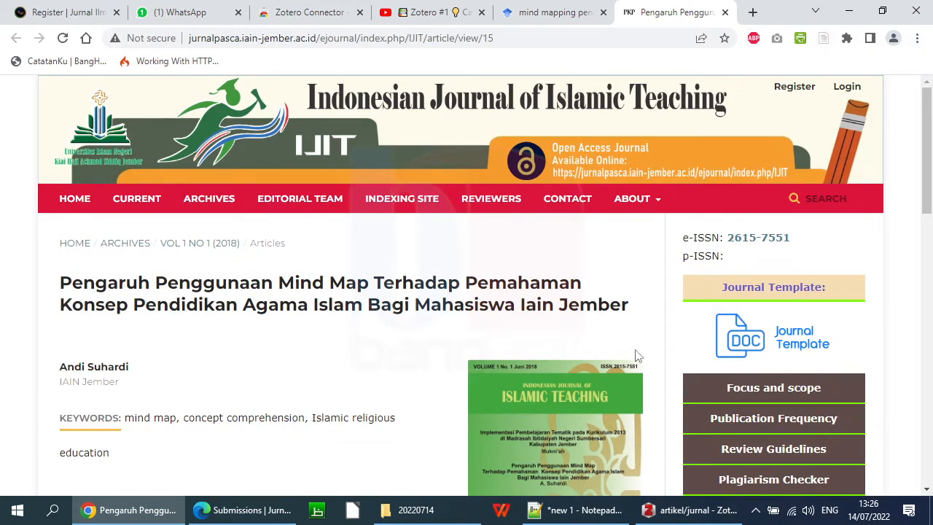
- Switch to Zotero and create a new collection named "mind-map" in My Library
{"action": "left_click", "coordinate": [668, 513]}
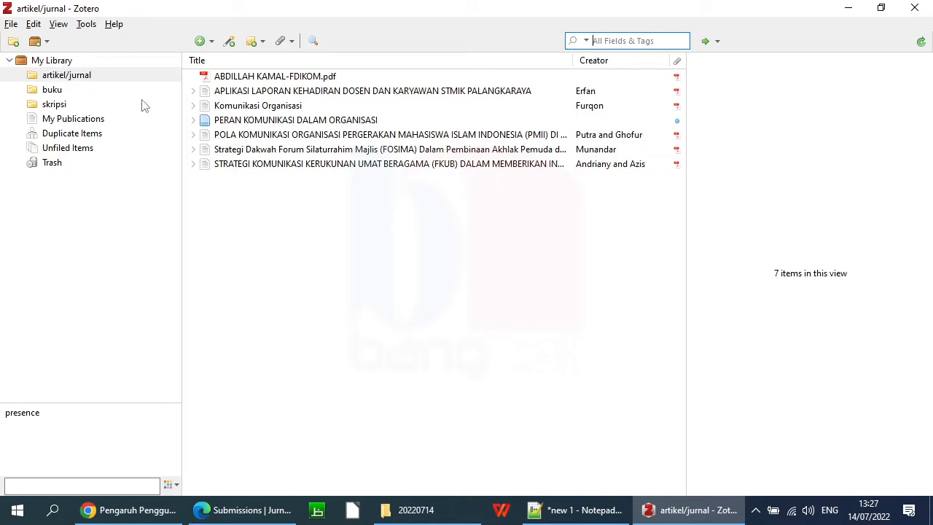
{"action": "left_click", "coordinate": [53, 63]}
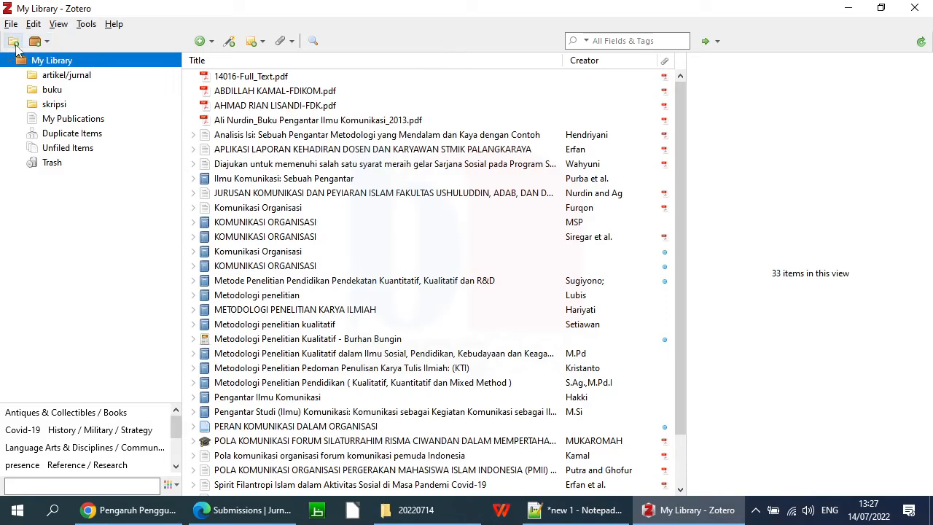
{"action": "right_click", "coordinate": [60, 64]}
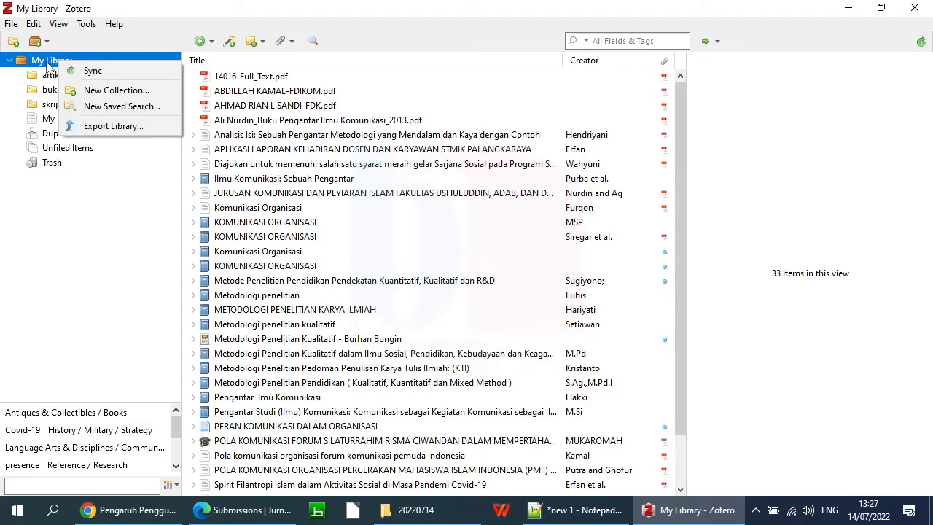
{"action": "right_click", "coordinate": [48, 63]}
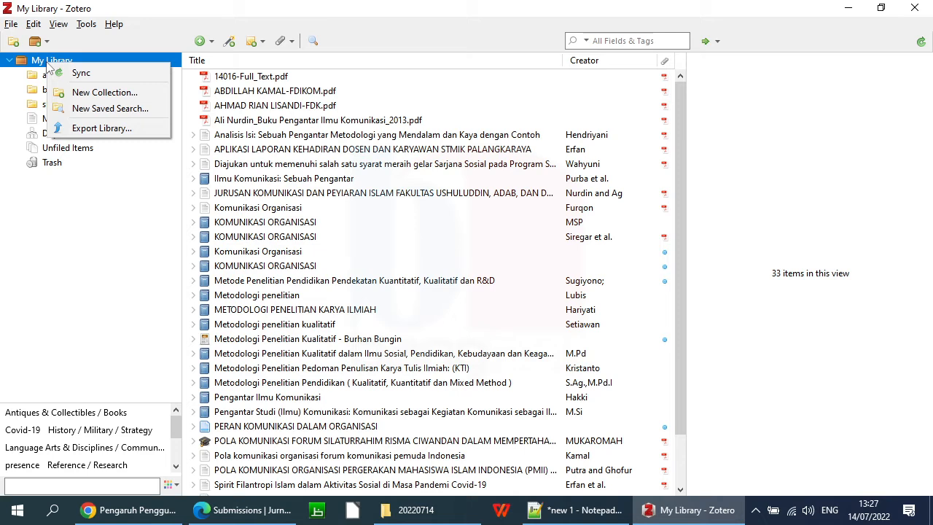
{"action": "left_click", "coordinate": [100, 97]}
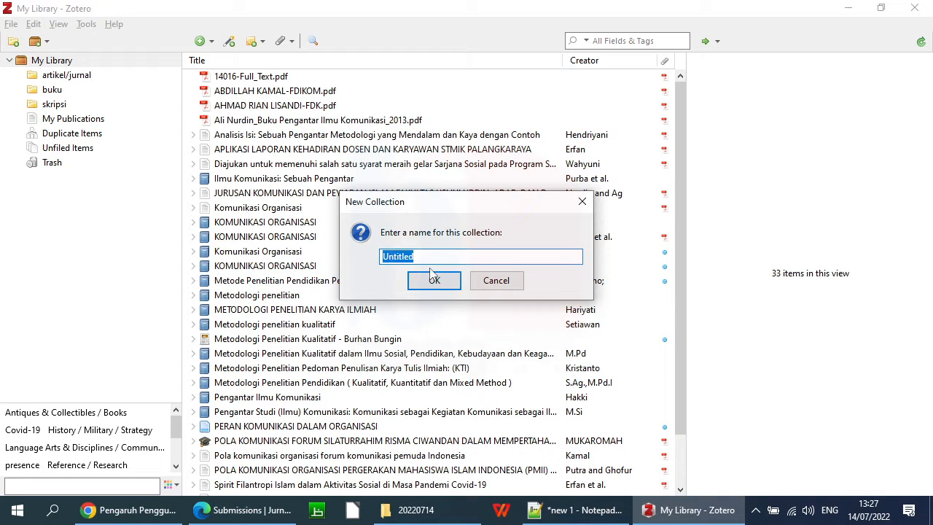
{"action": "type", "text": "mindmap"}
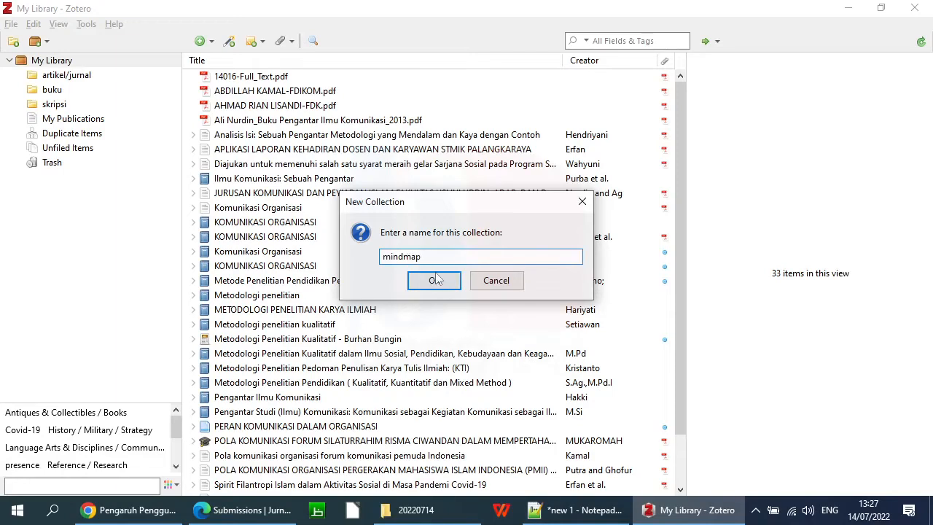
{"action": "left_click", "coordinate": [407, 257]}
{"action": "type", "text": "-"}
{"action": "left_click", "coordinate": [435, 282]}
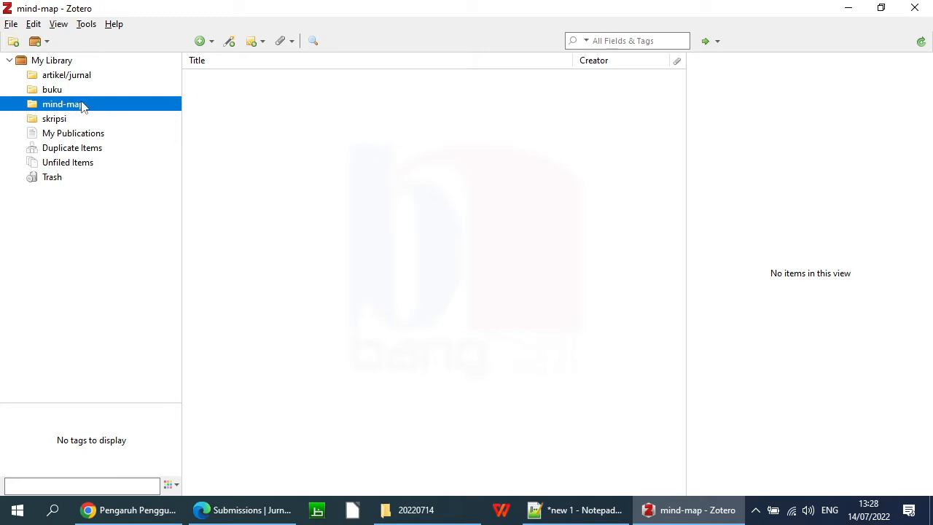
- Return to Chrome and save the open Mind Map article to the mind-map collection with the Zotero Connector
{"action": "left_click", "coordinate": [847, 8]}
{"action": "left_click", "coordinate": [632, 199]}
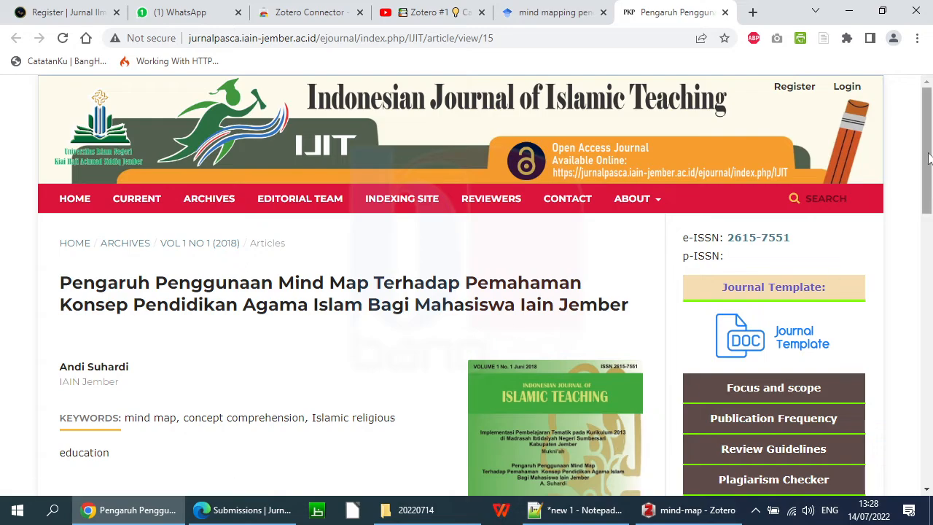
{"action": "left_click_drag", "start_coordinate": [930, 192], "coordinate": [930, 138]}
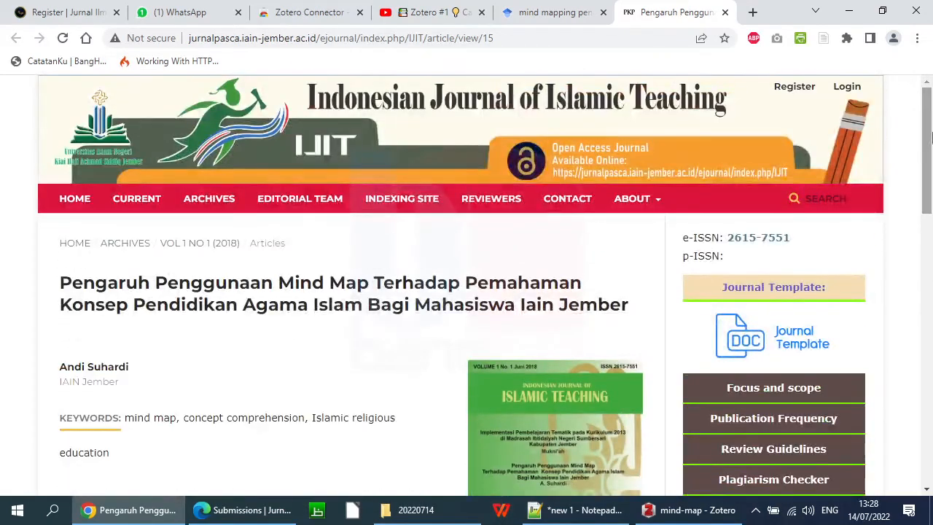
{"action": "left_click", "coordinate": [824, 40]}
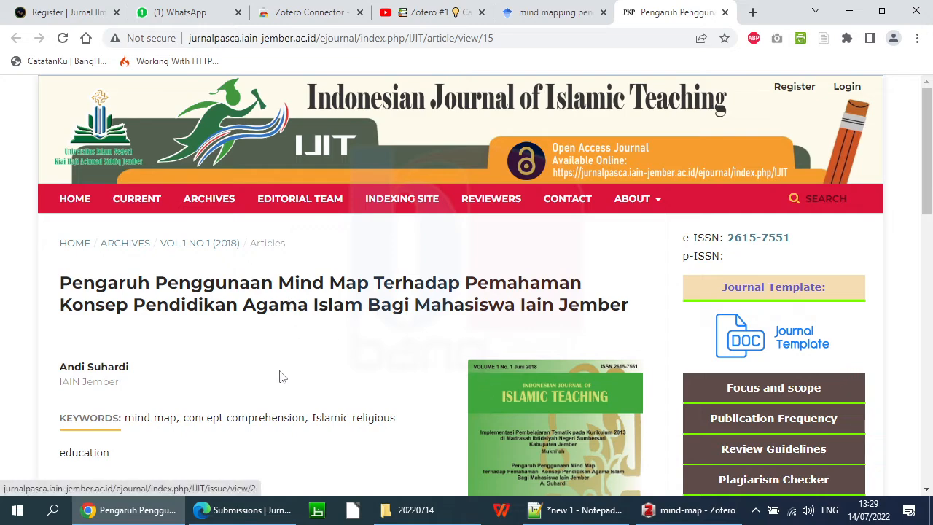
- Switch to Zotero and review the saved article's title, author, abstract, volume, issue, date, ISSN and URL fields
{"action": "left_click", "coordinate": [674, 514]}
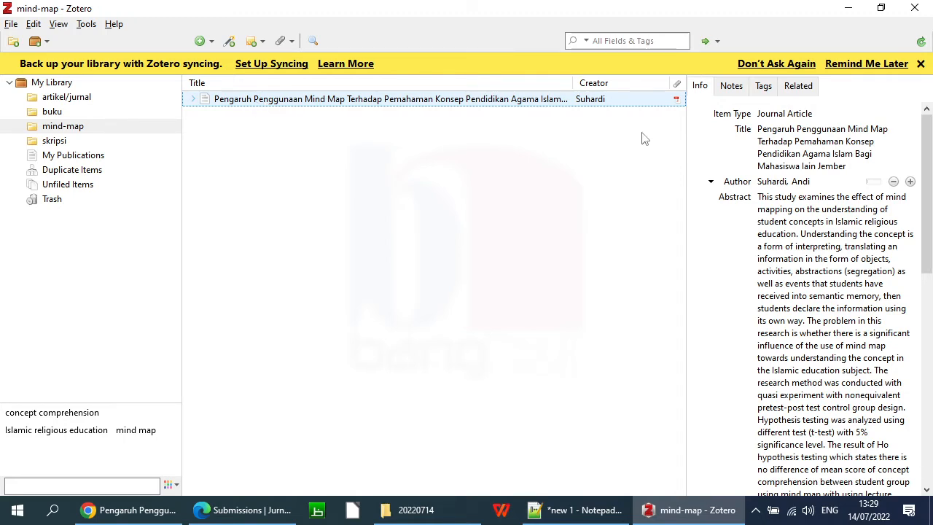
{"action": "left_click", "coordinate": [830, 139]}
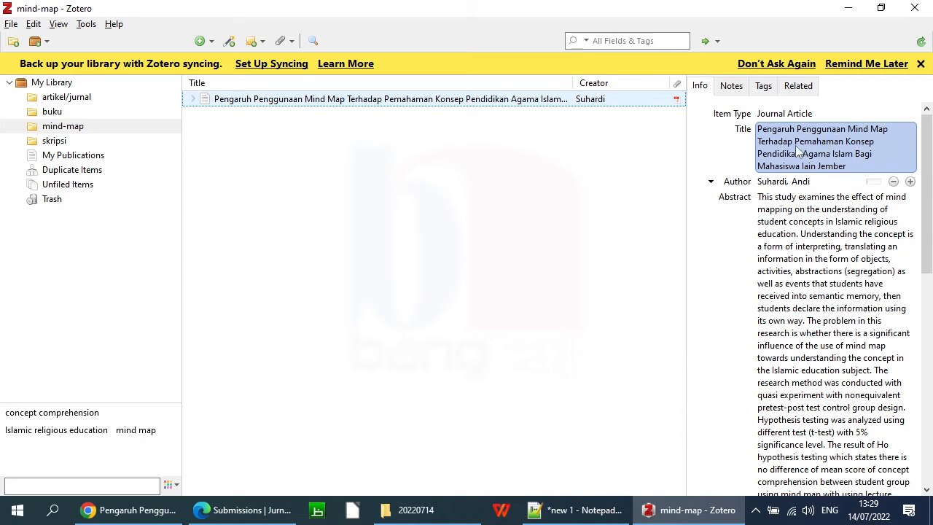
{"action": "left_click", "coordinate": [773, 181]}
{"action": "left_click", "coordinate": [792, 182]}
{"action": "left_click", "coordinate": [774, 182]}
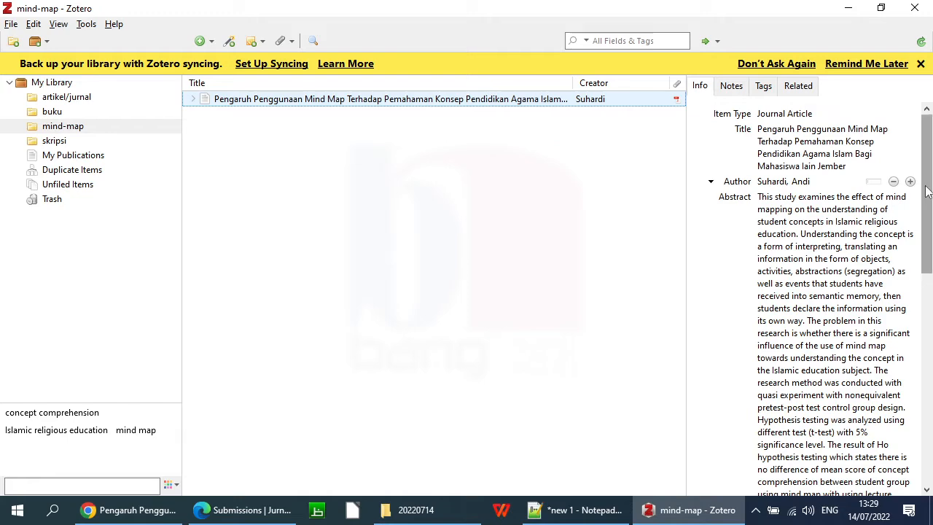
{"action": "left_click_drag", "start_coordinate": [926, 193], "coordinate": [926, 352]}
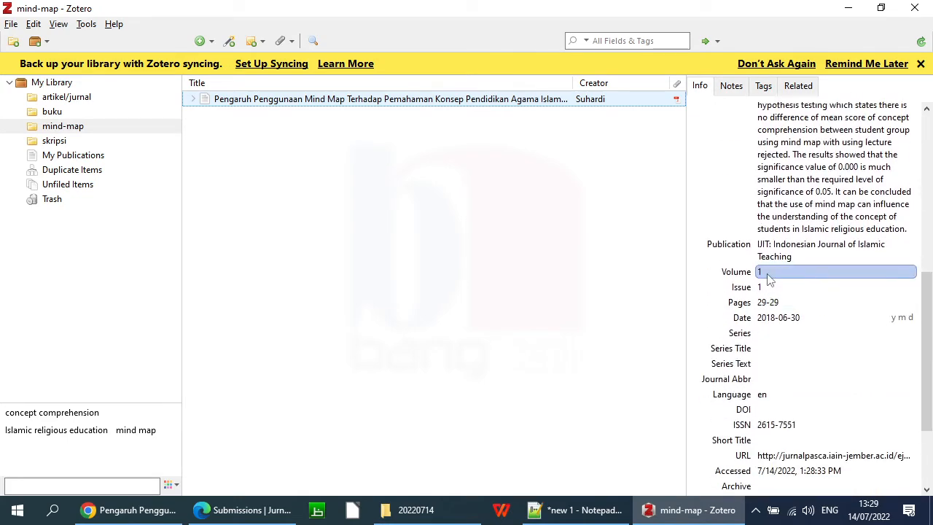
{"action": "left_click", "coordinate": [784, 317]}
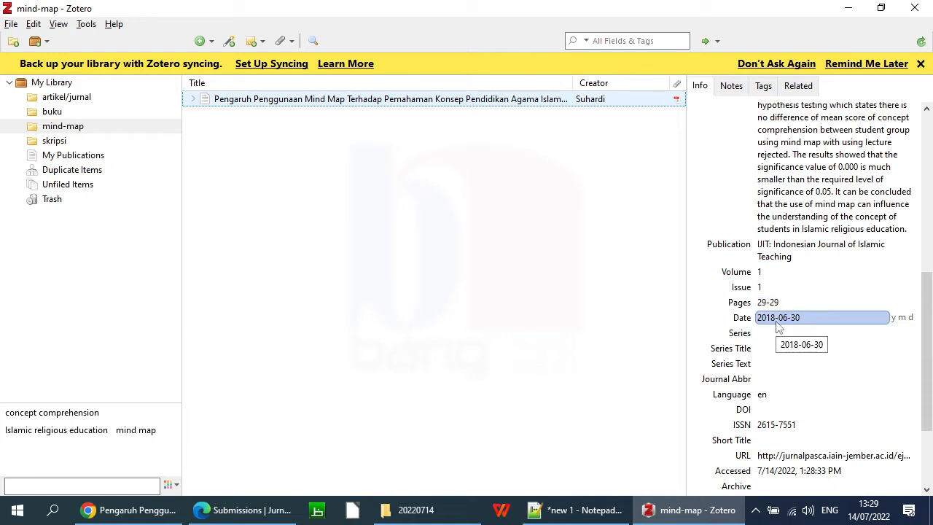
{"action": "left_click", "coordinate": [927, 349]}
{"action": "left_click_drag", "start_coordinate": [928, 350], "coordinate": [928, 382]}
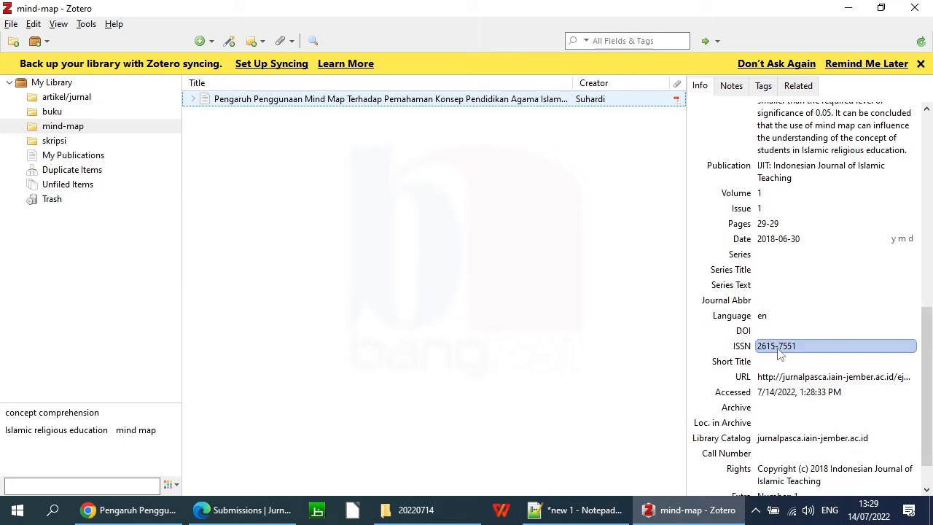
{"action": "left_click_drag", "start_coordinate": [928, 342], "coordinate": [912, 129]}
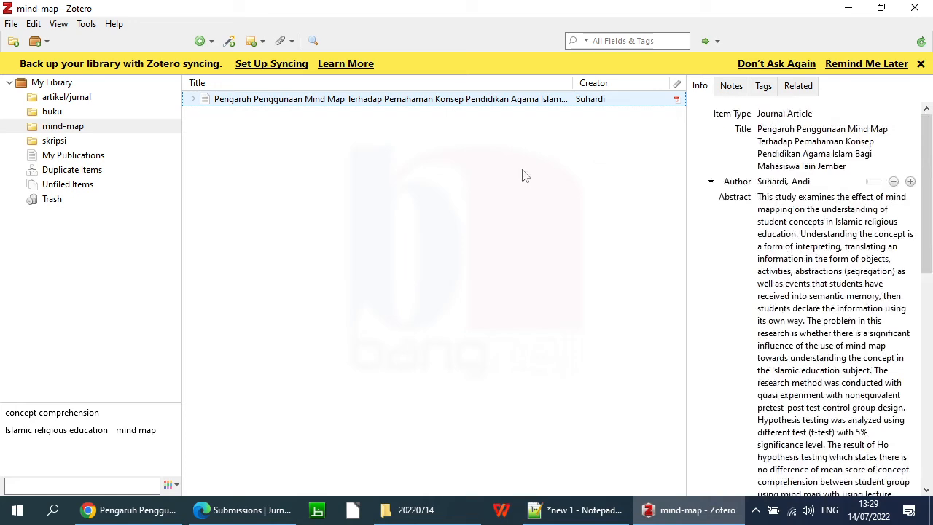
- Go back to the Google Scholar results in Chrome and open "Peningkatan Hasil Belajar Menggunakan Metode Pembelajaran Mind Mapping"
{"action": "left_click", "coordinate": [847, 9]}
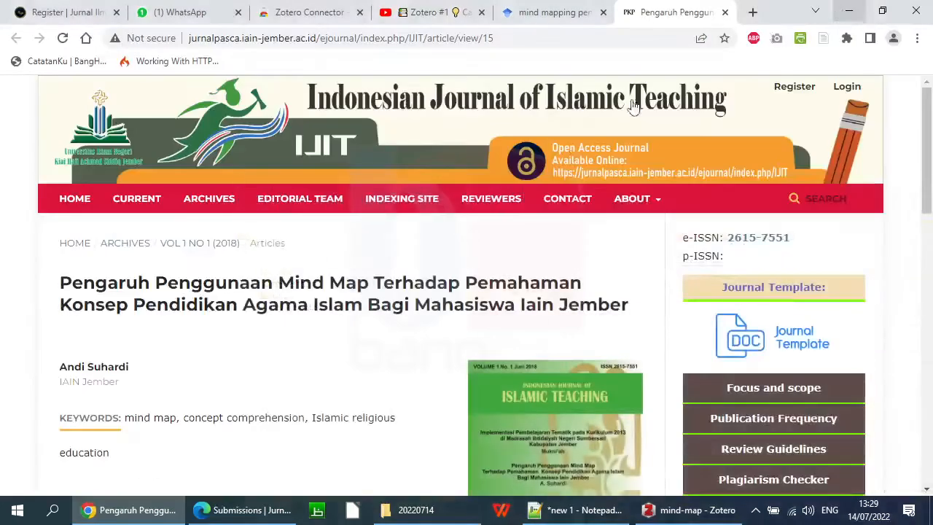
{"action": "left_click", "coordinate": [550, 12]}
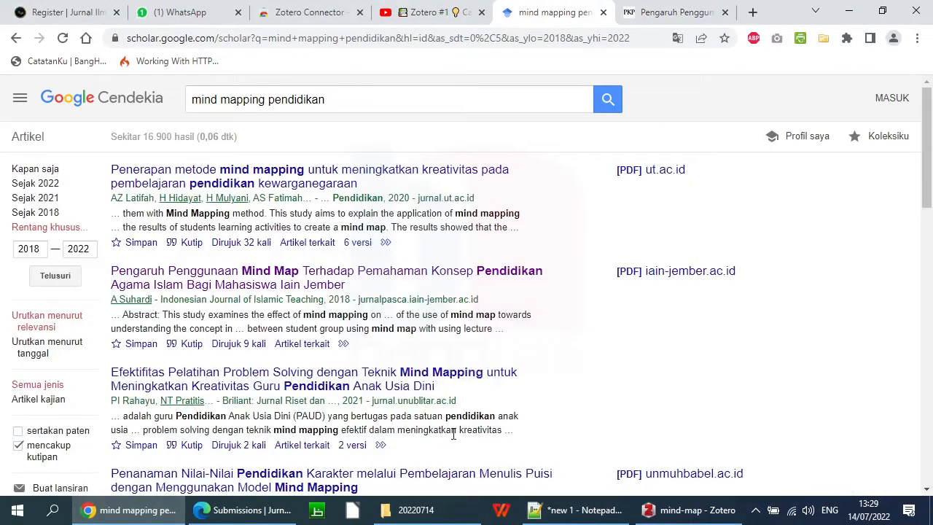
{"action": "left_click", "coordinate": [928, 229]}
{"action": "scroll", "coordinate": [928, 292], "scroll_direction": "down", "scroll_amount": 1}
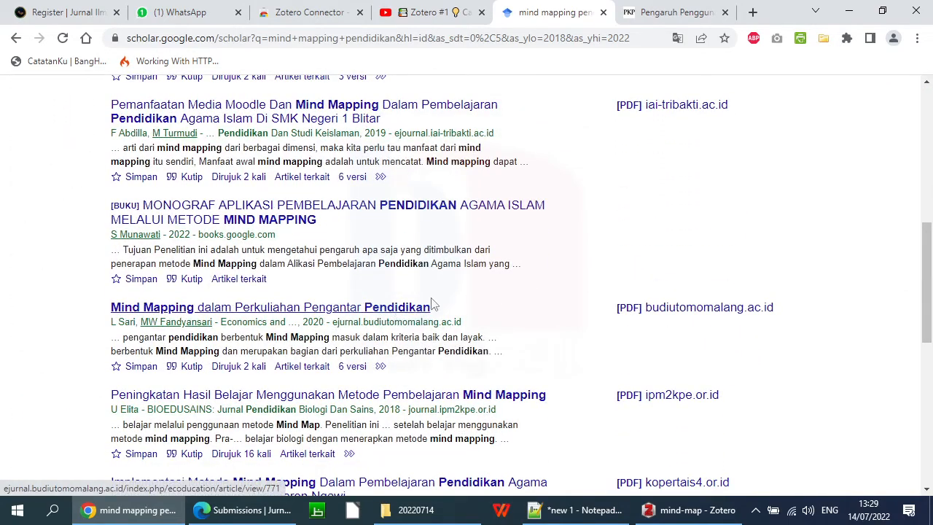
{"action": "left_click", "coordinate": [368, 398]}
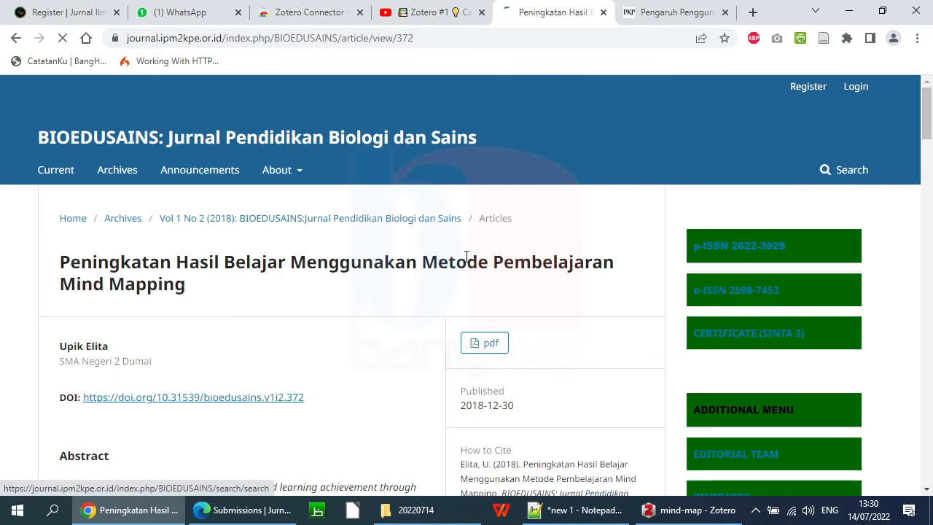
- Save this BIOEDUSAINS article to the mind-map collection with the Zotero Connector and check the new entry in Zotero
{"action": "left_click_drag", "start_coordinate": [929, 109], "coordinate": [929, 218]}
{"action": "left_click_drag", "start_coordinate": [931, 179], "coordinate": [929, 83]}
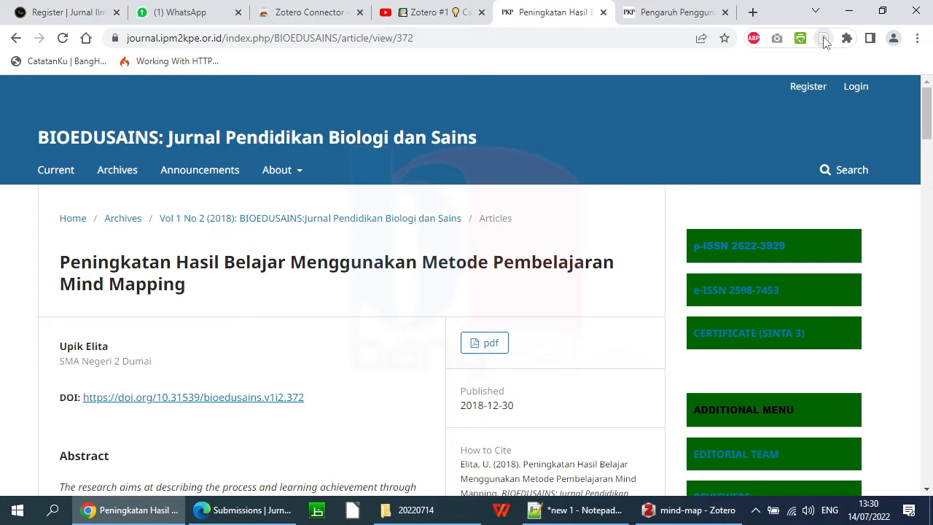
{"action": "left_click", "coordinate": [823, 39]}
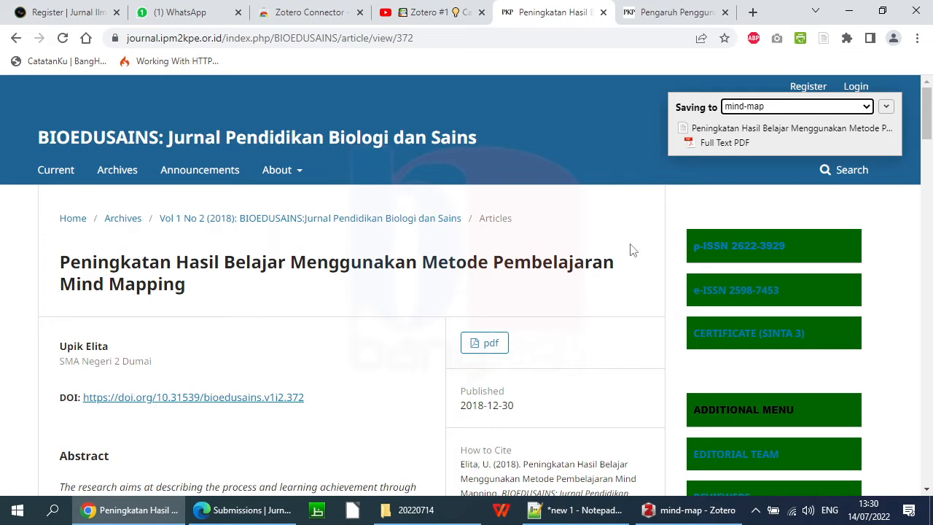
{"action": "left_click", "coordinate": [676, 515]}
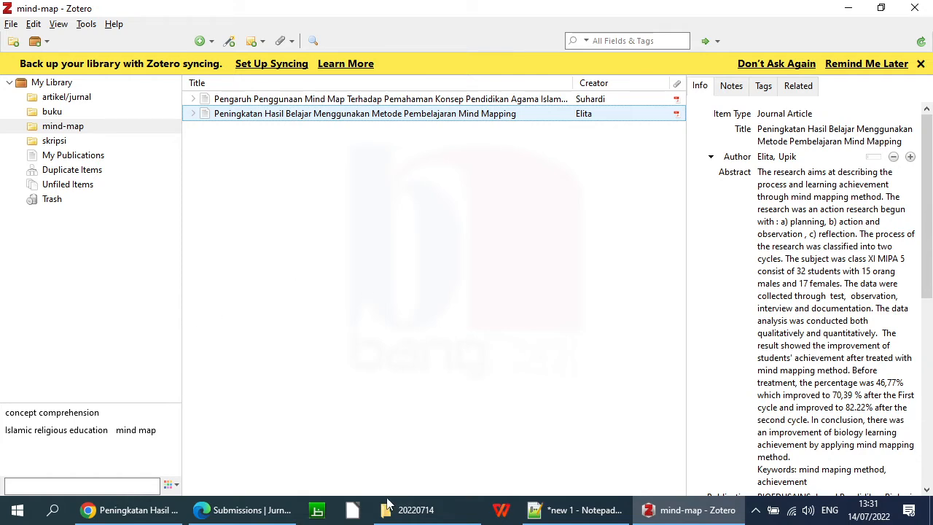
{"action": "left_click", "coordinate": [848, 9]}
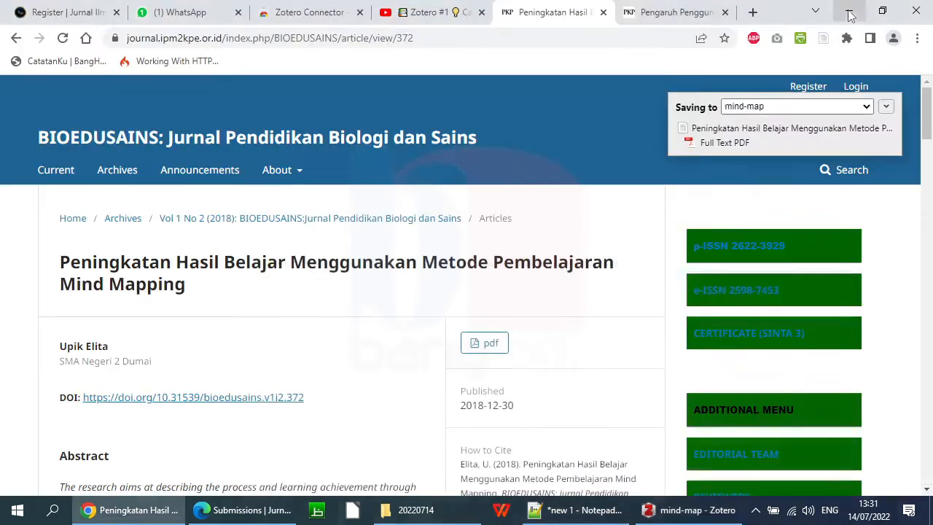
{"action": "left_click", "coordinate": [678, 510]}
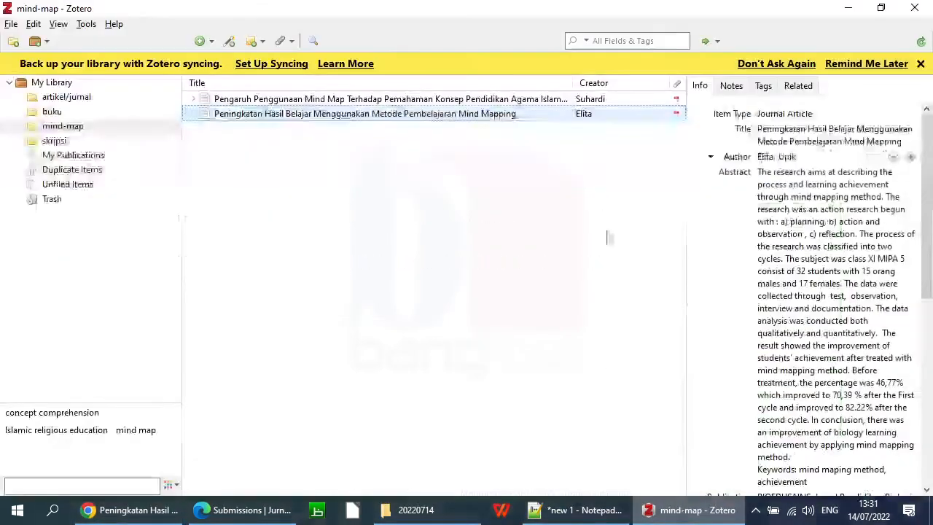
- Check Zotero's add-ons for the LibreOffice and Word for Windows integrations, and exit Zotero
{"action": "left_click", "coordinate": [87, 25]}
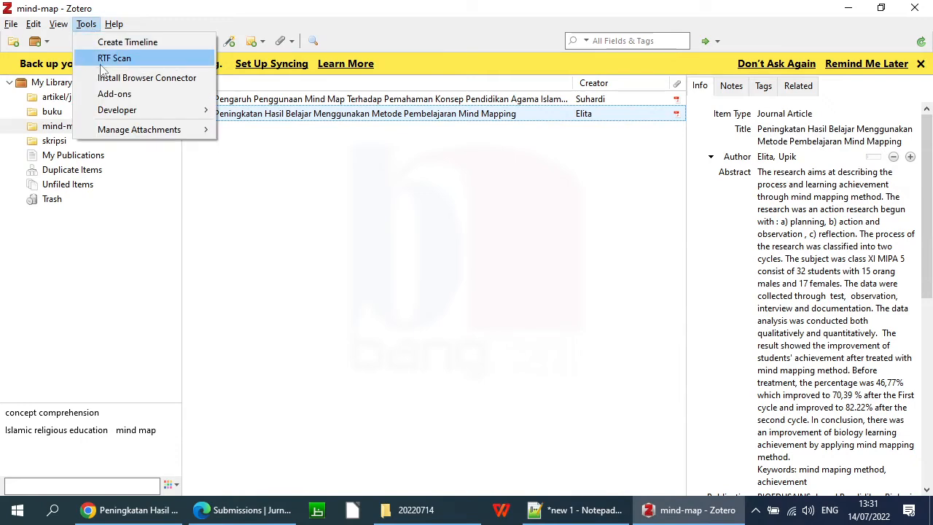
{"action": "left_click", "coordinate": [131, 94]}
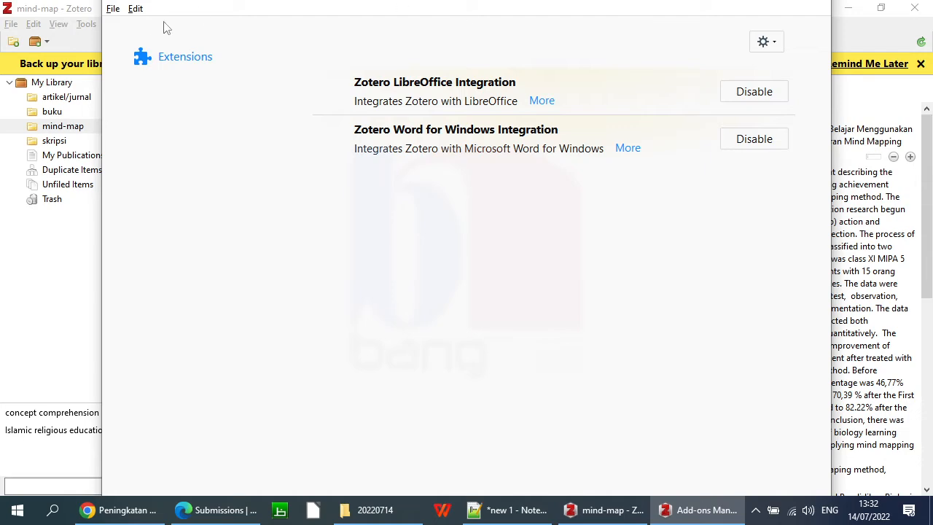
{"action": "left_click", "coordinate": [115, 11]}
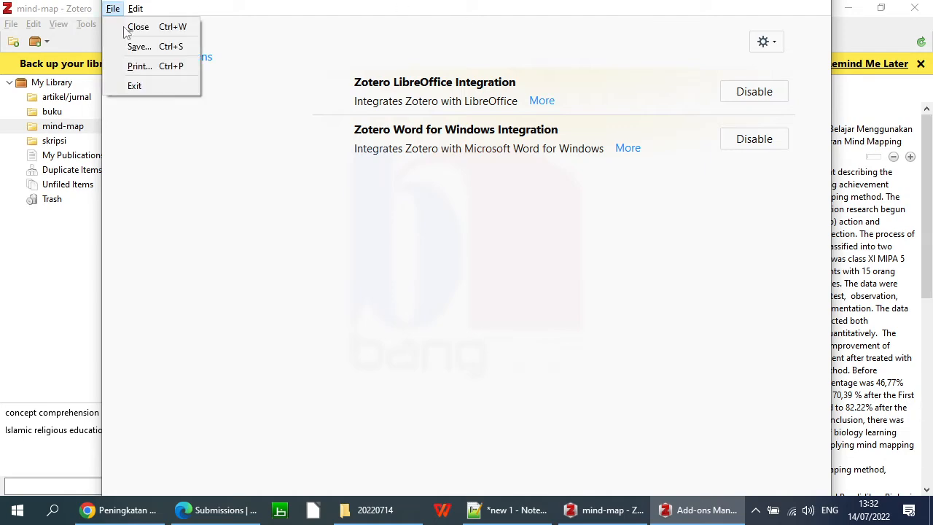
{"action": "left_click", "coordinate": [173, 90]}
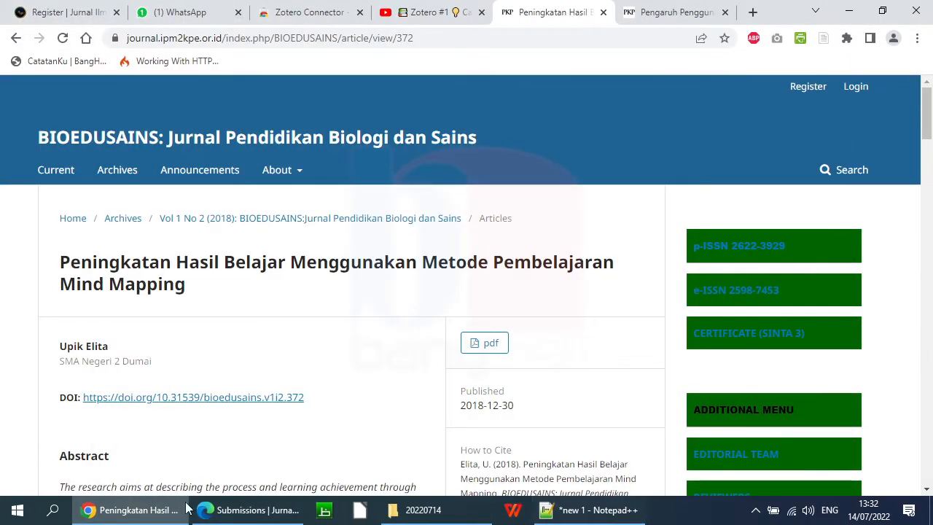
- Start Zotero again and launch Microsoft Word
{"action": "left_click", "coordinate": [26, 513]}
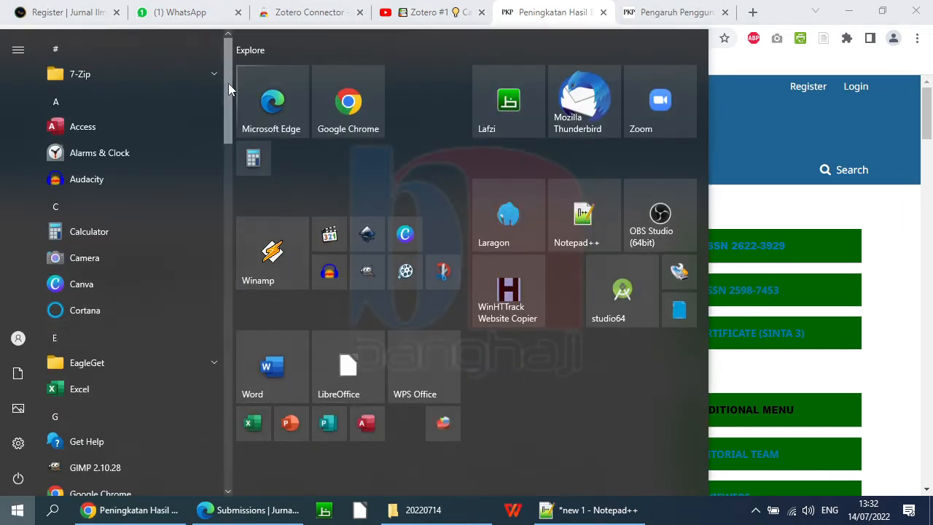
{"action": "left_click_drag", "start_coordinate": [229, 83], "coordinate": [232, 406]}
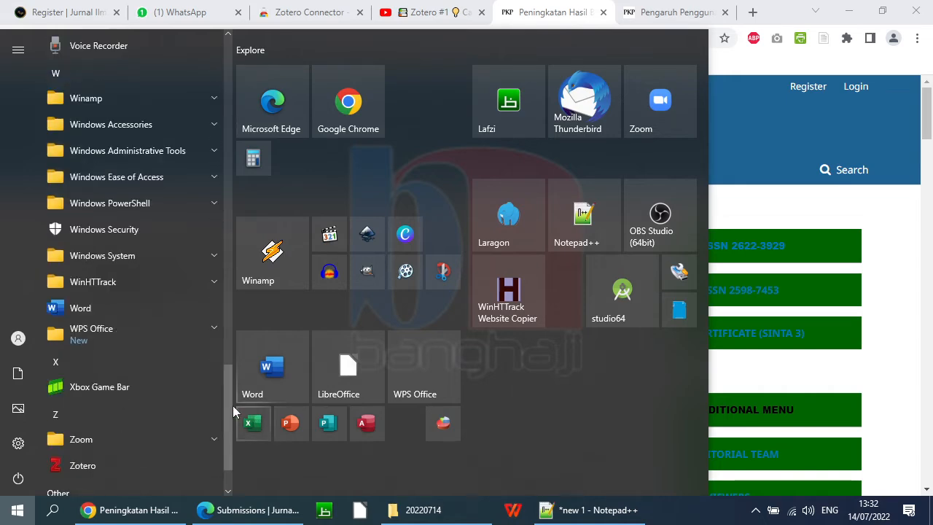
{"action": "left_click", "coordinate": [75, 471]}
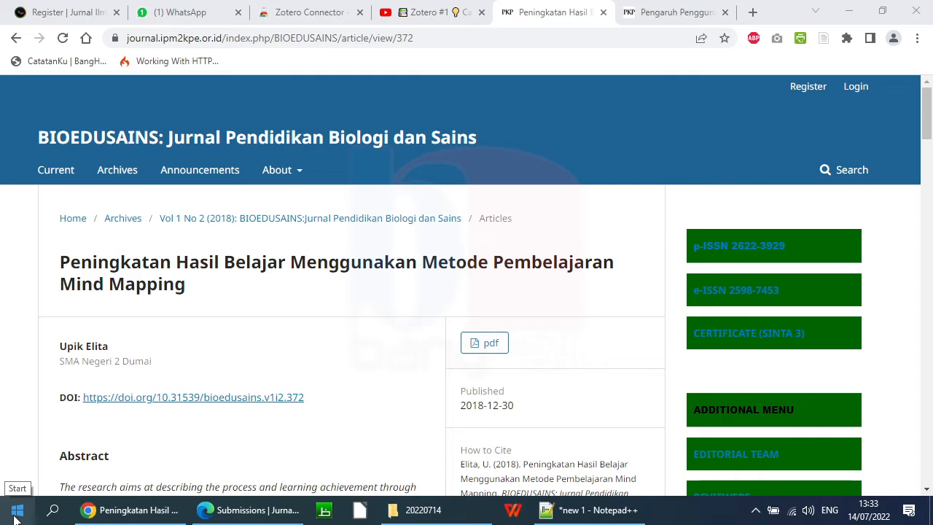
{"action": "left_click", "coordinate": [16, 514]}
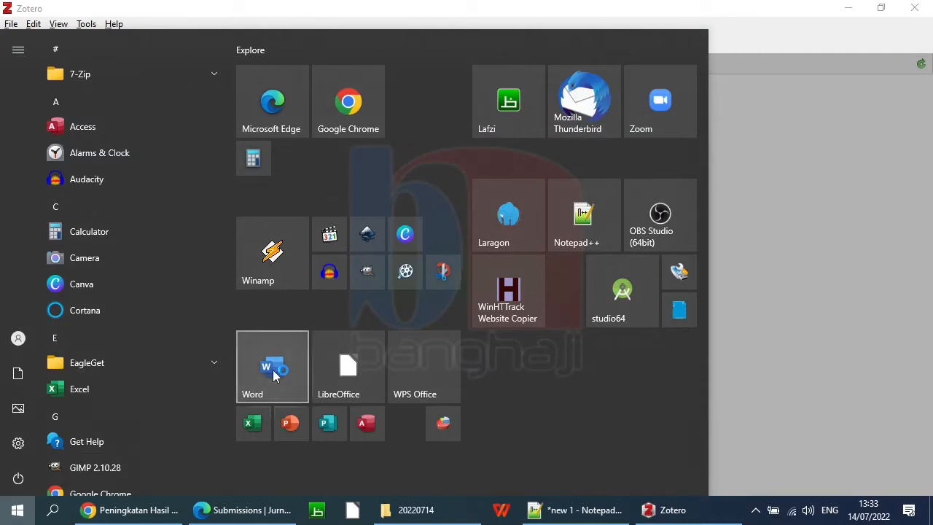
{"action": "left_click", "coordinate": [274, 373]}
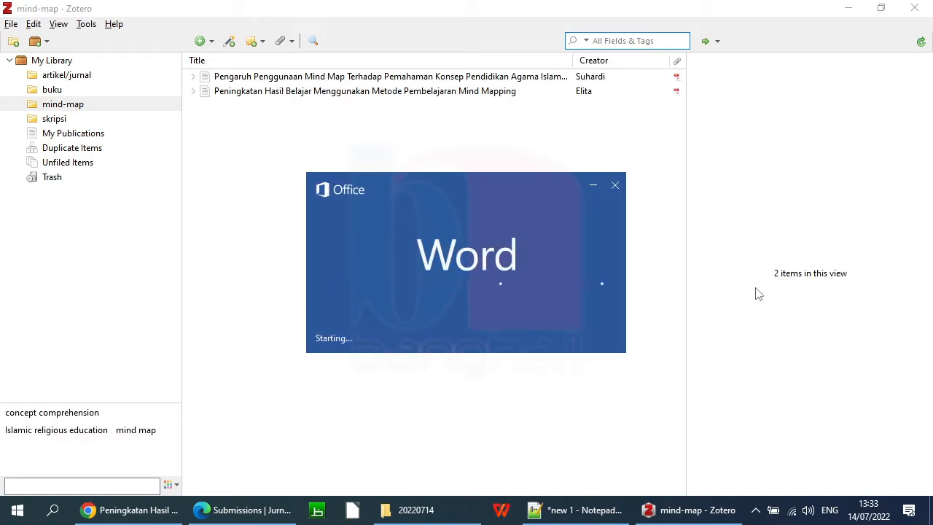
- Minimize Zotero, switch to Word, and create a blank document with the cursor on its first line
{"action": "left_click", "coordinate": [847, 9]}
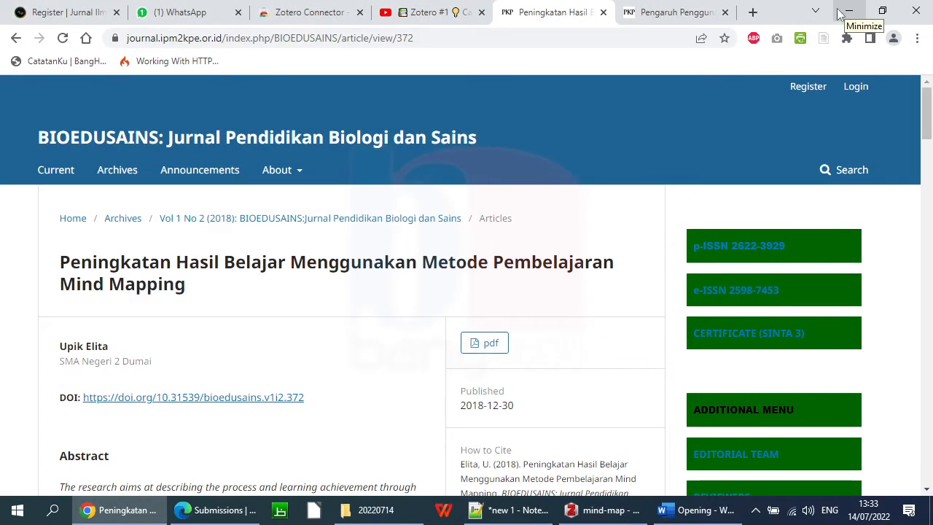
{"action": "left_click", "coordinate": [717, 514]}
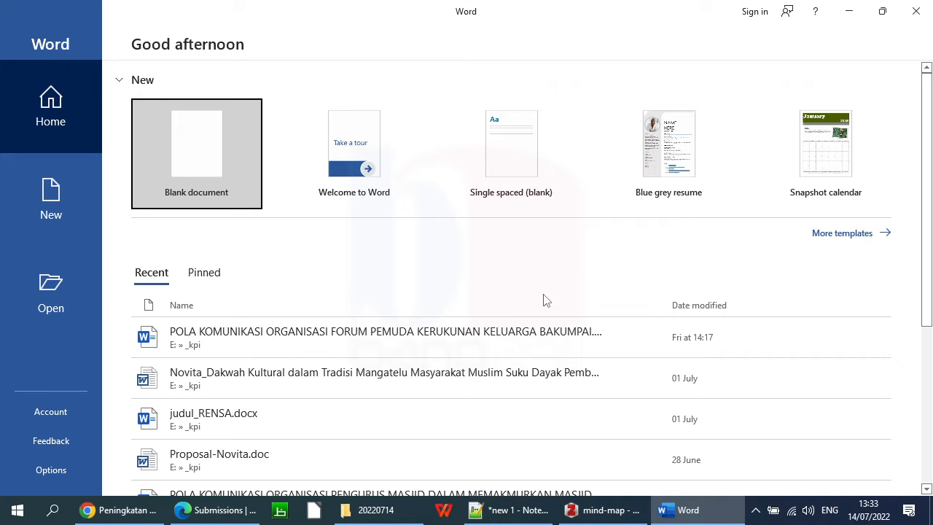
{"action": "left_click", "coordinate": [202, 172]}
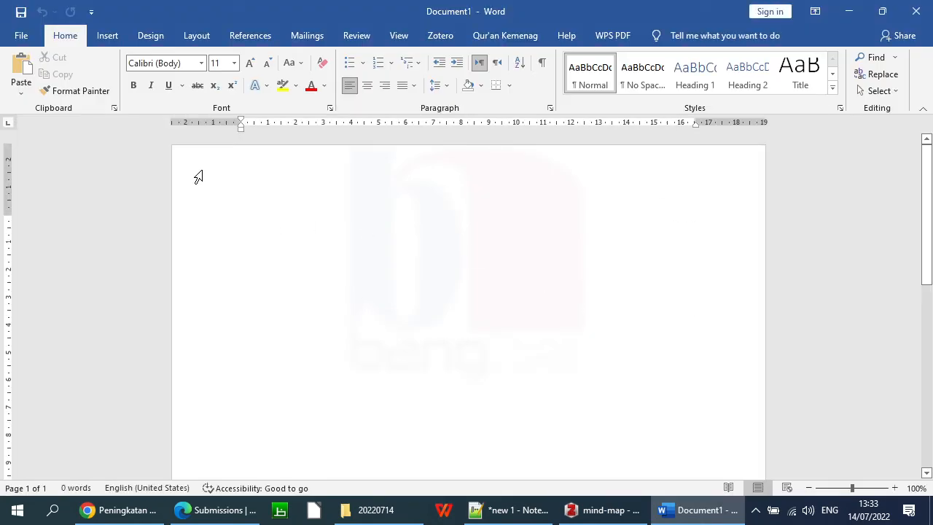
{"action": "key", "text": "Return"}
{"action": "key", "text": "Return"}
{"action": "key", "text": "Return"}
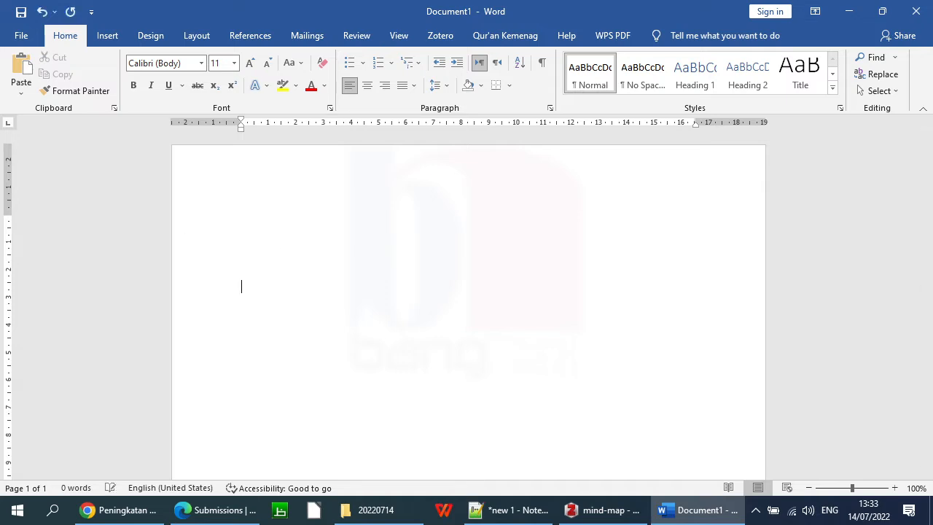
{"action": "key", "text": "BackSpace"}
{"action": "key", "text": "BackSpace"}
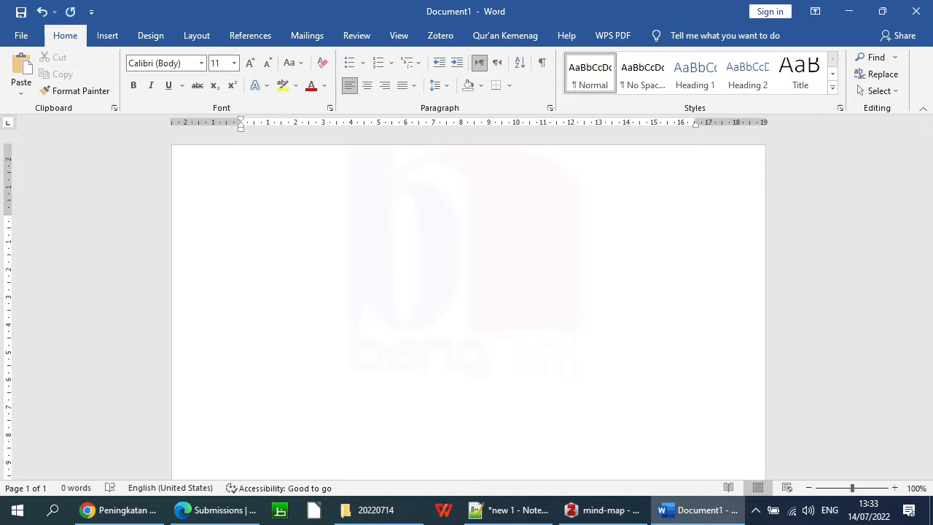
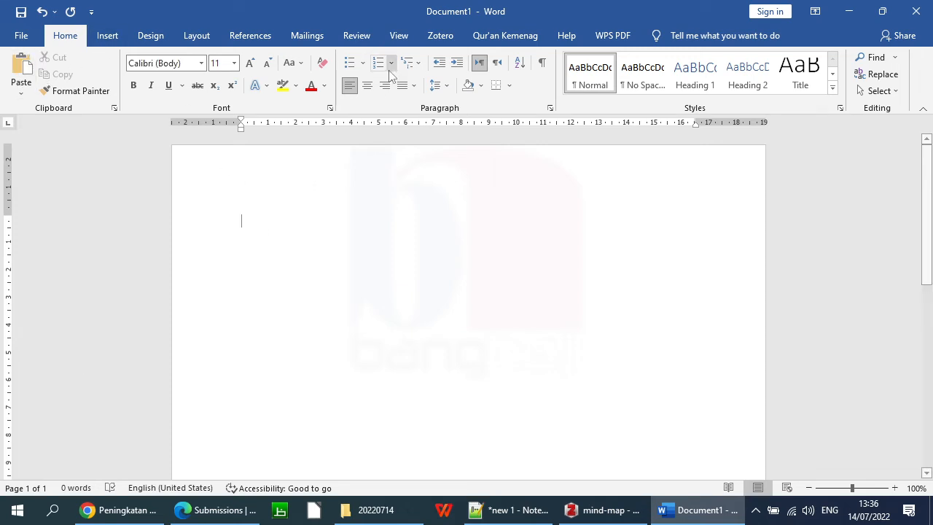
- Show Word's Zotero tools and enter the filler text "Hg kgklgliggligiu gb,jb kjb kgkifigklblubilvilvoiviyvoivoivoiv" on the first line
{"action": "left_click", "coordinate": [440, 35]}
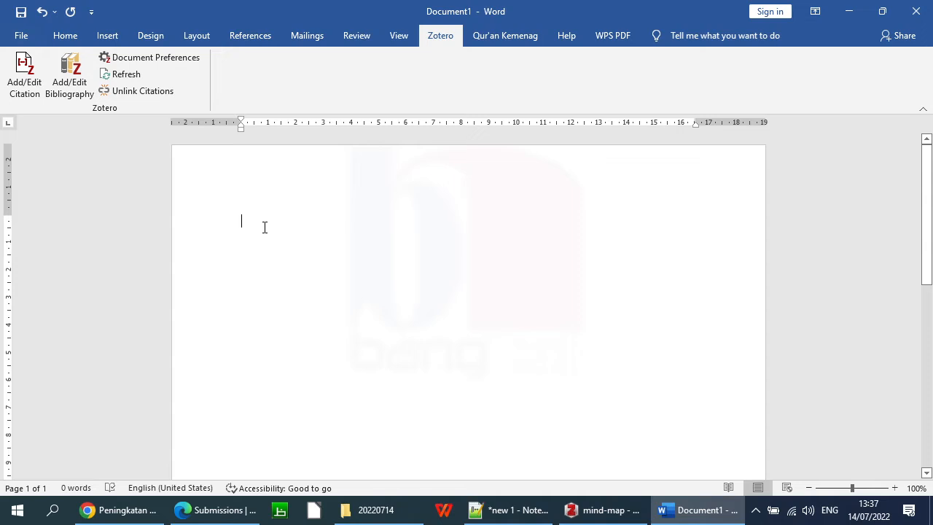
{"action": "type", "text": "hg kgklgliggligiu gb,"}
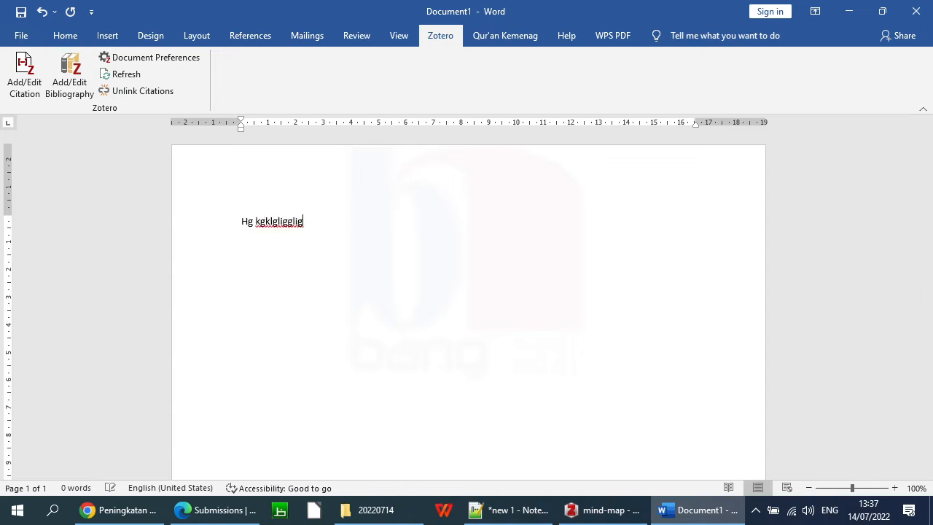
{"action": "type", "text": "jb kjb kgkifigklblu"}
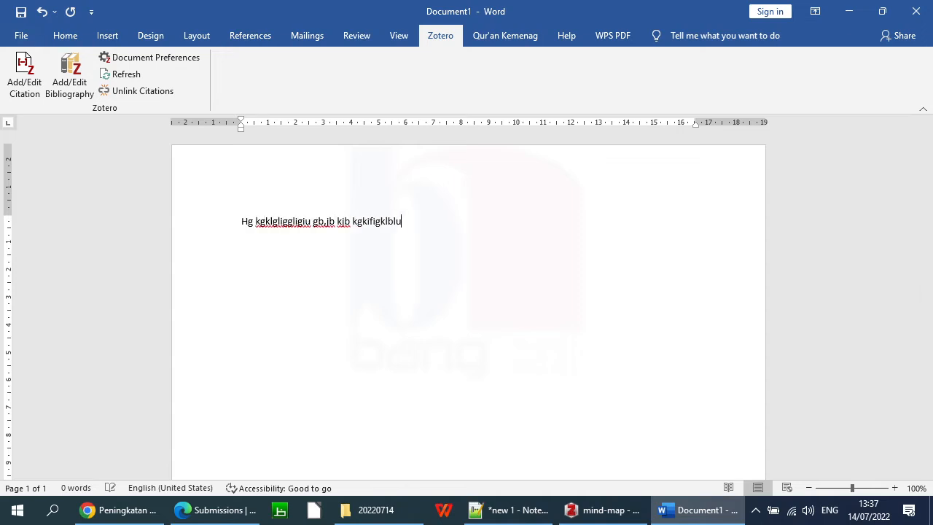
{"action": "type", "text": "bilvilvoiviyvoivoivoiv"}
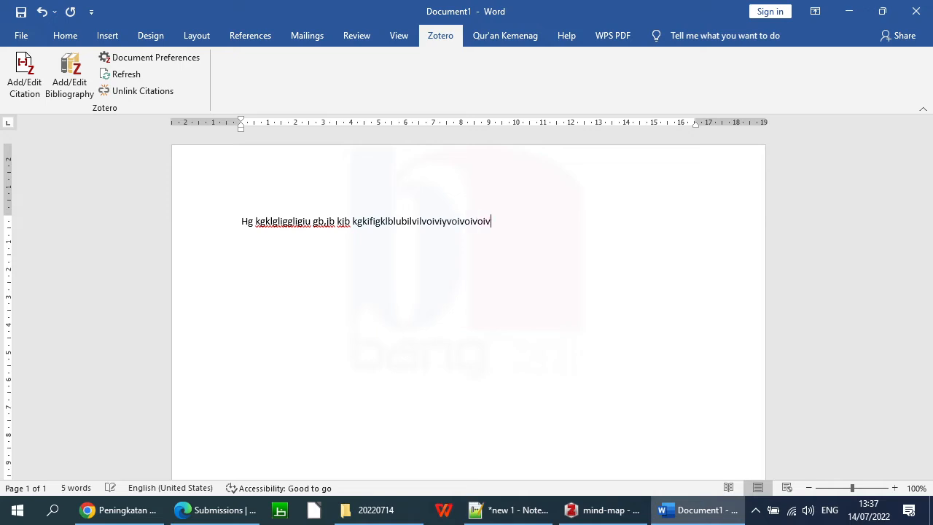
- Try to add a Zotero citation after the text, and check the Word Processors add-in settings in Zotero's preferences
{"action": "left_click", "coordinate": [29, 71]}
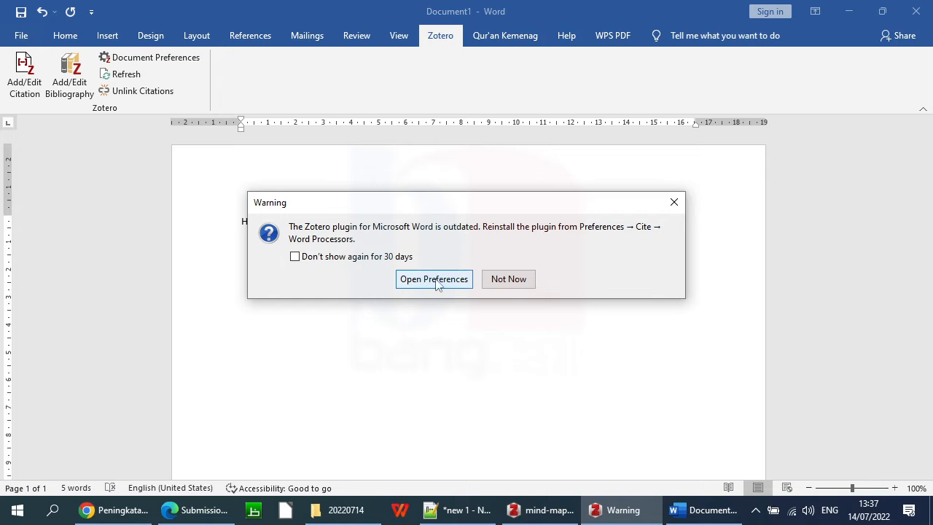
{"action": "left_click", "coordinate": [435, 281]}
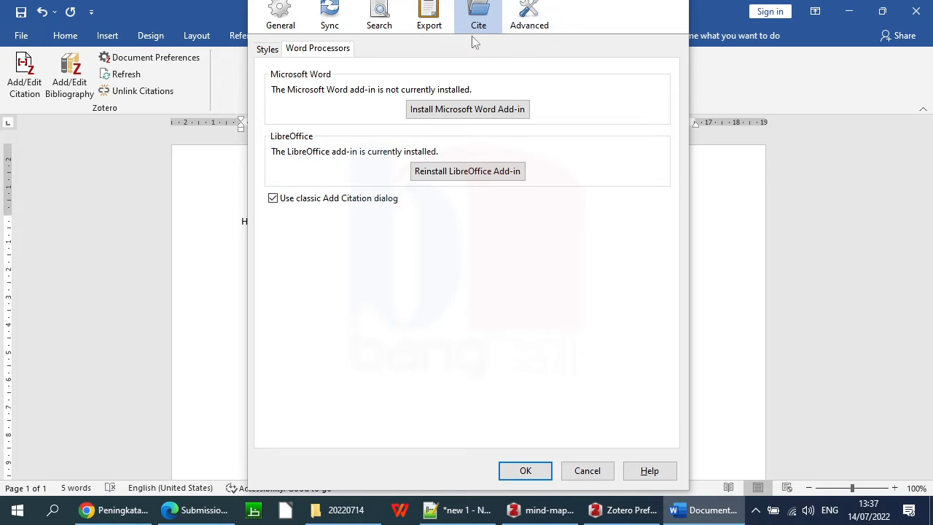
{"action": "left_click", "coordinate": [520, 470]}
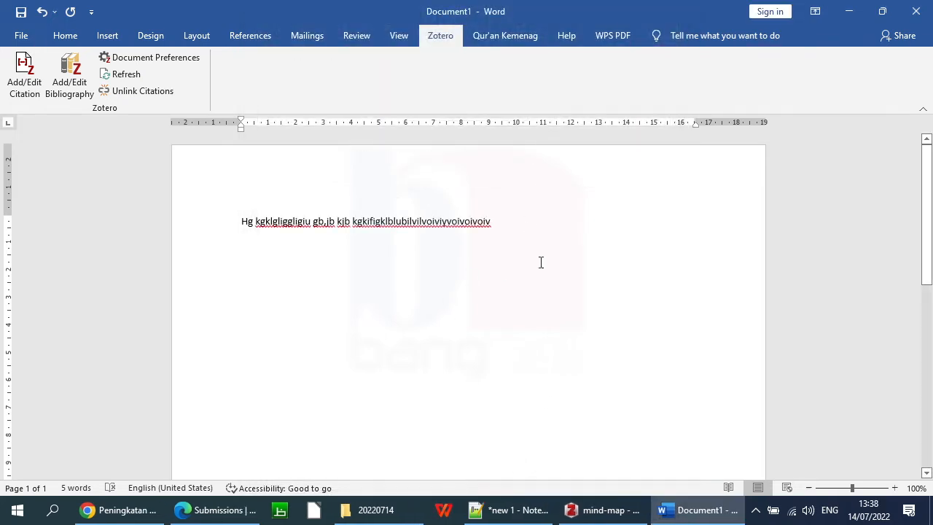
- Try the citation again and review the citation styles in Zotero's preferences, highlighting Elsevier - Harvard (with titles)
{"action": "left_click", "coordinate": [21, 82]}
{"action": "left_click", "coordinate": [441, 279]}
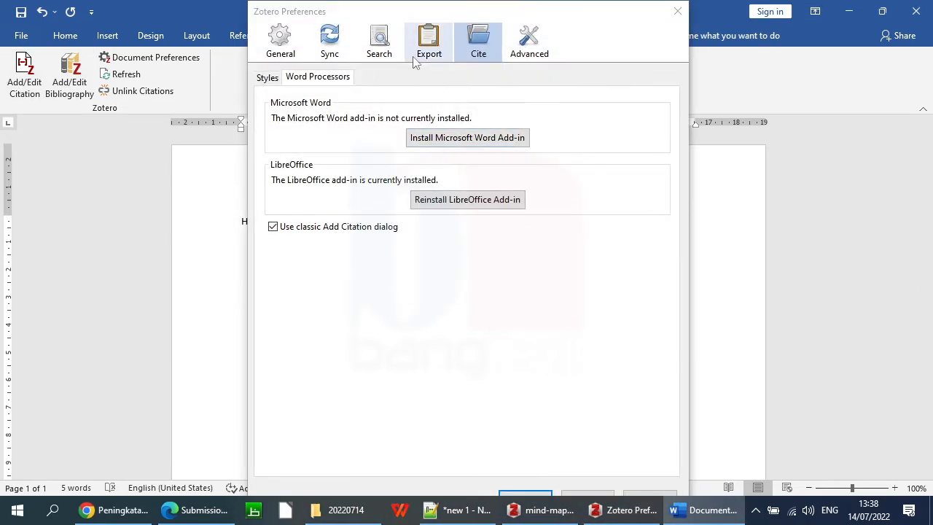
{"action": "left_click", "coordinate": [270, 78]}
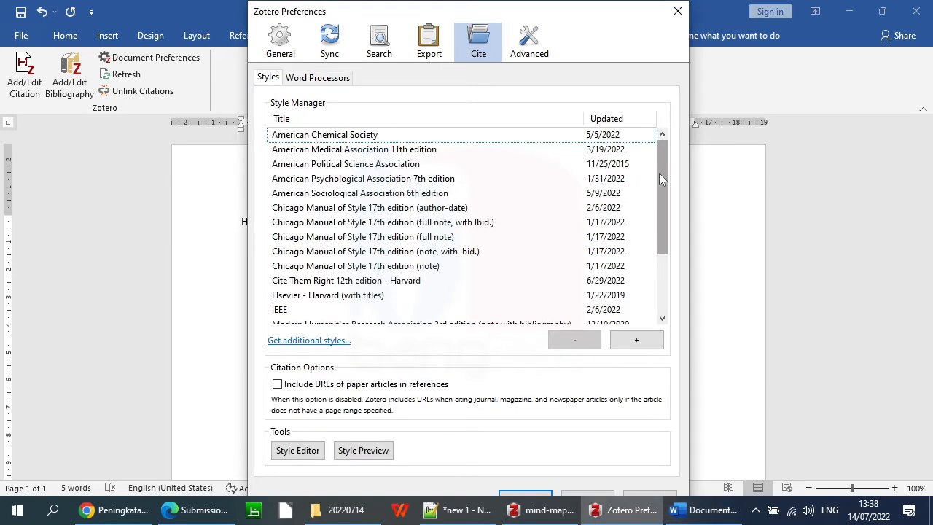
{"action": "left_click_drag", "start_coordinate": [663, 172], "coordinate": [654, 225]}
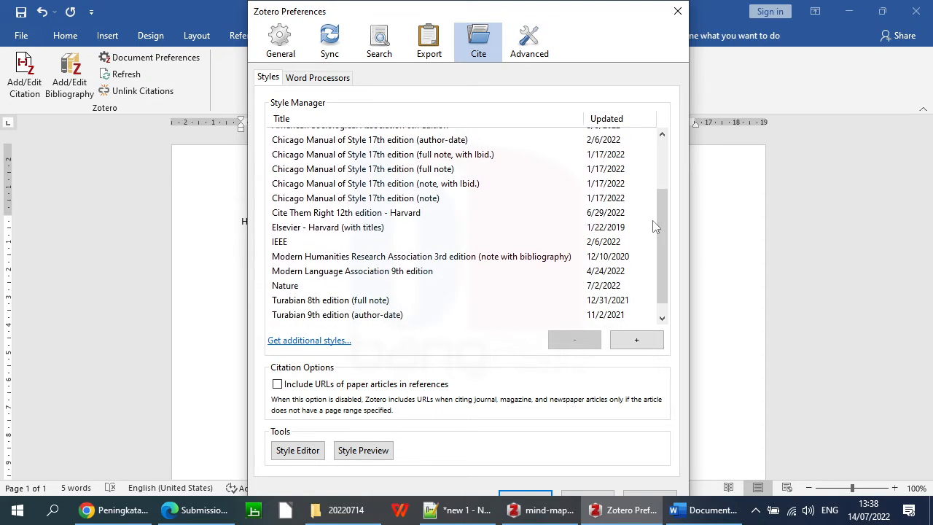
{"action": "left_click", "coordinate": [353, 232]}
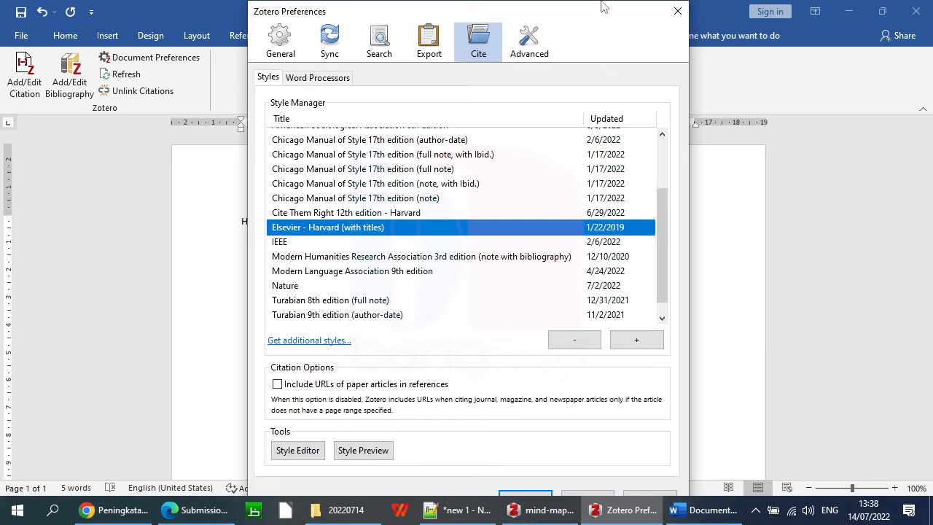
{"action": "mouse_move", "coordinate": [601, 18]}
{"action": "left_mouse_down"}
{"action": "mouse_move", "coordinate": [592, 6]}
{"action": "mouse_move", "coordinate": [594, 18]}
{"action": "left_mouse_up"}
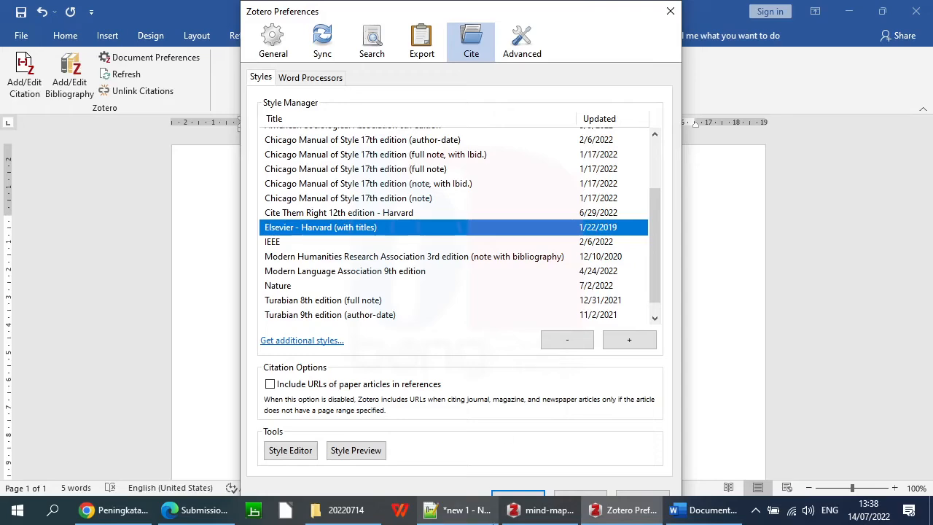
{"action": "left_click", "coordinate": [508, 495]}
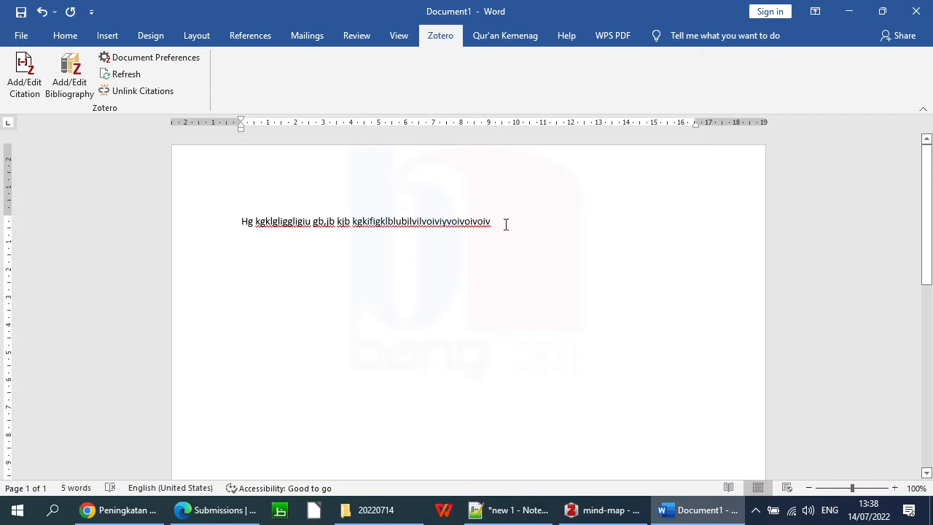
- Postpone the plugin reinstall when adding a citation, disable the Zotero Word for Windows Integration add-on, and restart Zotero
{"action": "left_click", "coordinate": [38, 77]}
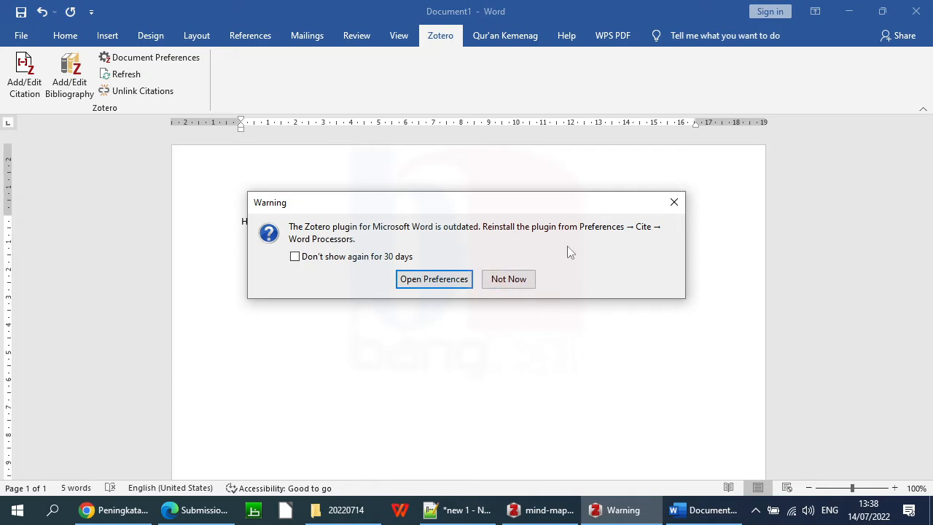
{"action": "left_click", "coordinate": [508, 279]}
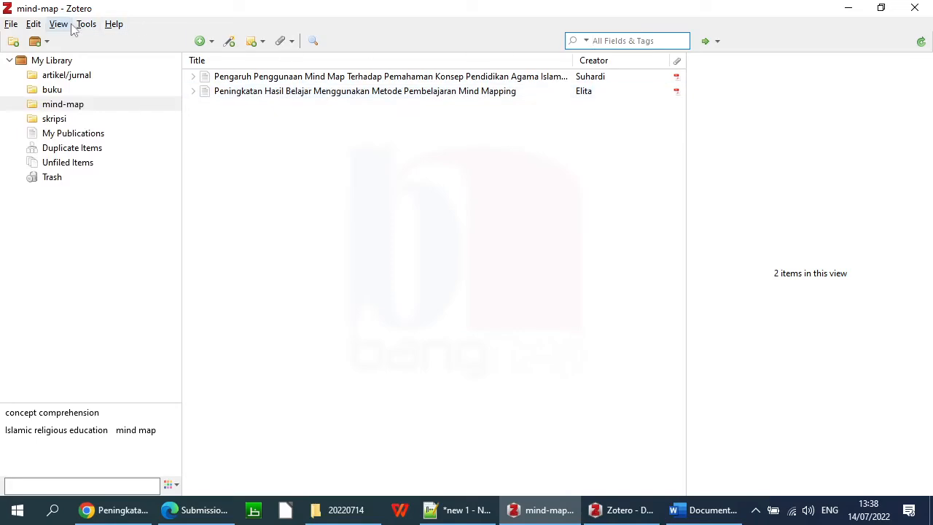
{"action": "left_click", "coordinate": [86, 24]}
{"action": "left_click", "coordinate": [145, 94]}
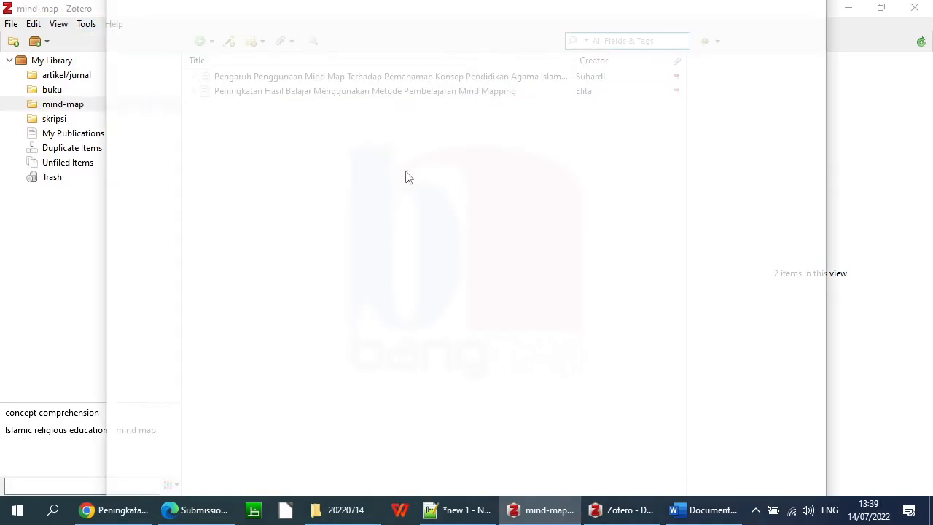
{"action": "left_click", "coordinate": [753, 141]}
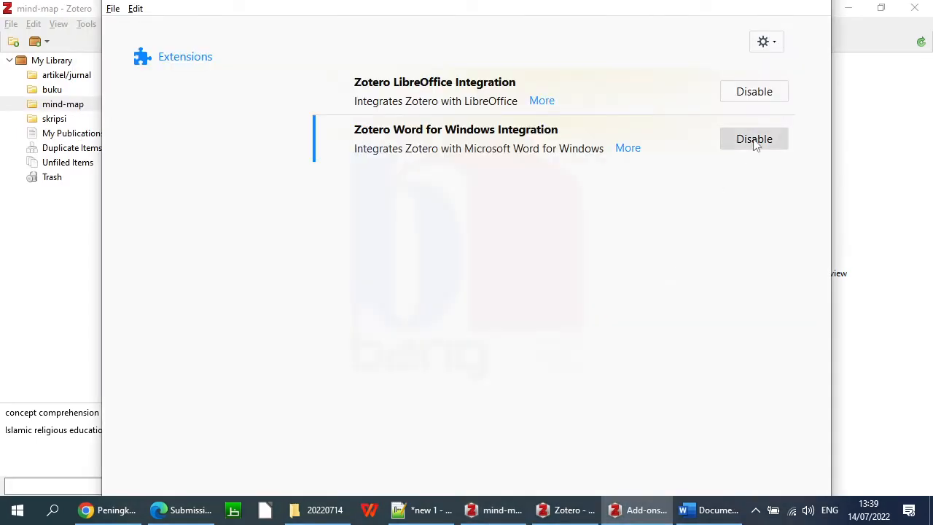
{"action": "left_click", "coordinate": [690, 137]}
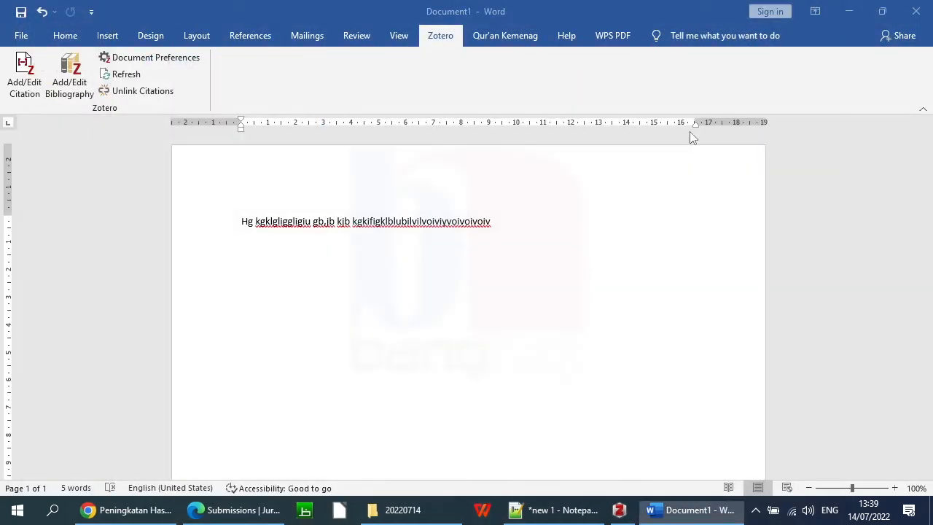
- Close the Word document without saving it
{"action": "left_click", "coordinate": [915, 11]}
{"action": "left_click", "coordinate": [466, 283]}
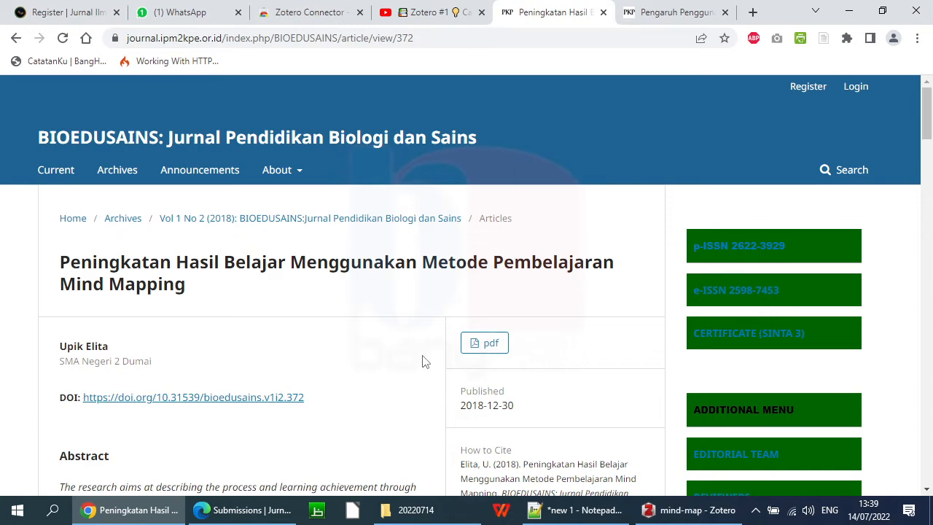
- Enable the Zotero Word for Windows Integration add-on again and restart Zotero
{"action": "left_click", "coordinate": [692, 510]}
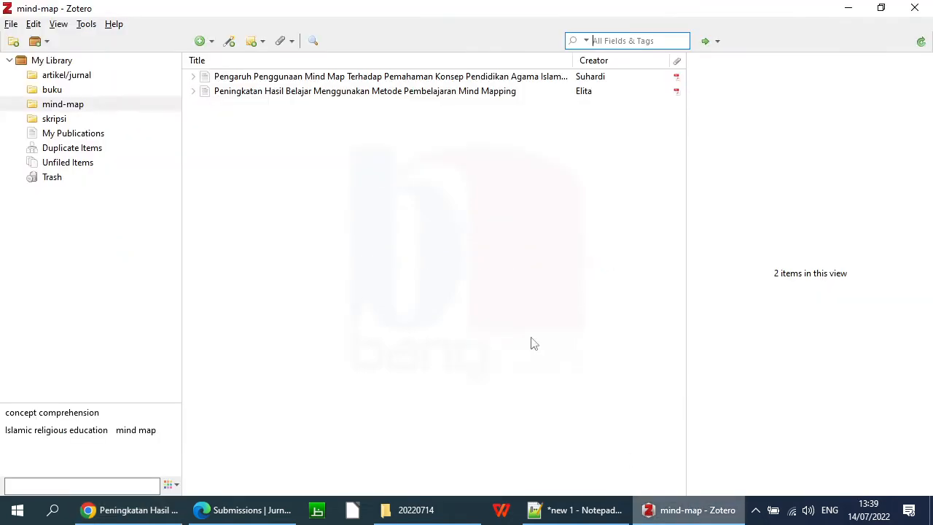
{"action": "left_click", "coordinate": [87, 25]}
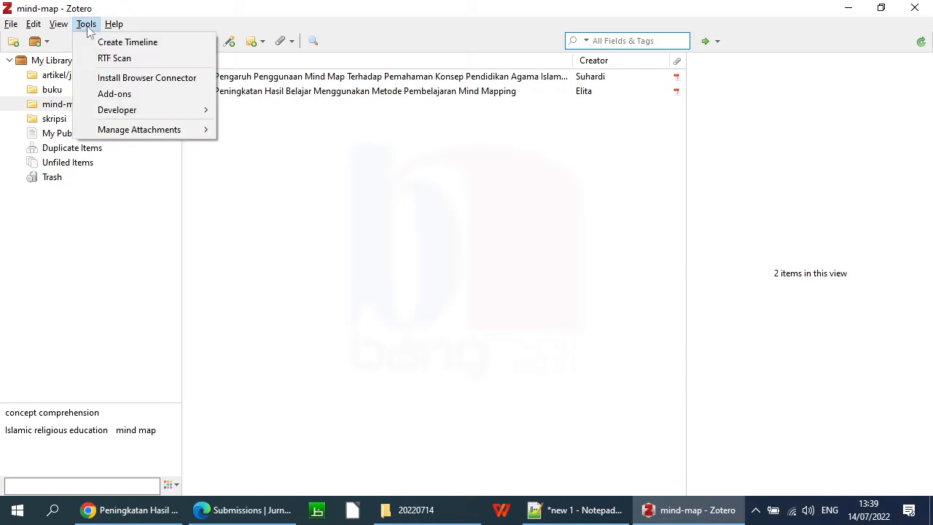
{"action": "left_click", "coordinate": [145, 93]}
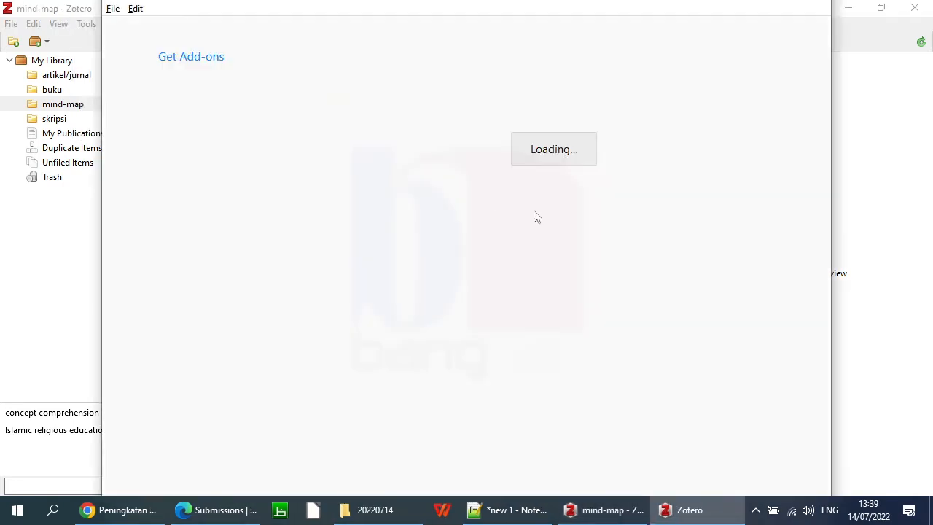
{"action": "left_click", "coordinate": [754, 141]}
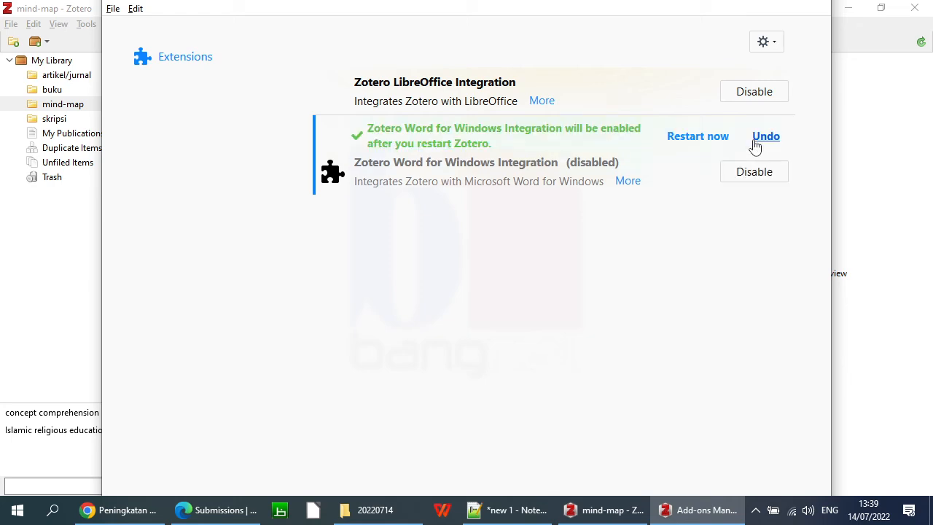
{"action": "left_click", "coordinate": [697, 136]}
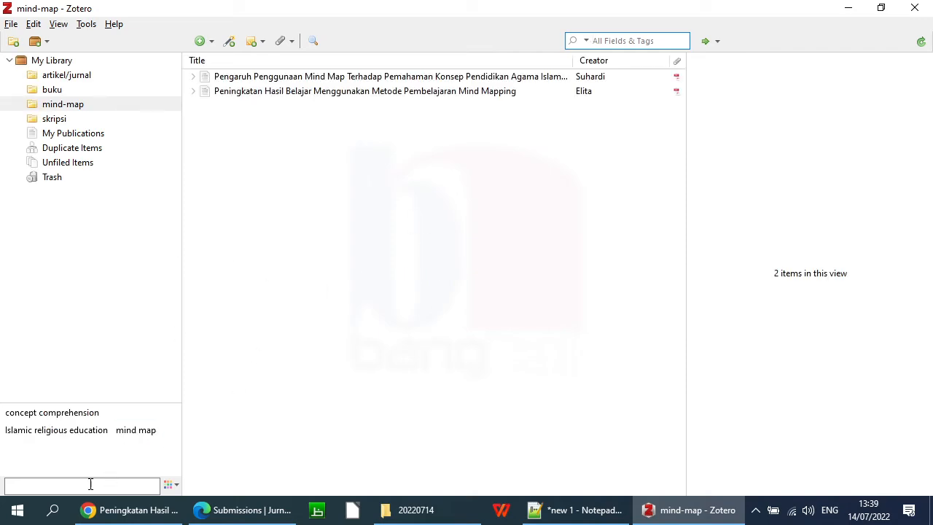
- Launch Microsoft Word again and create a new blank document
{"action": "left_click", "coordinate": [18, 510]}
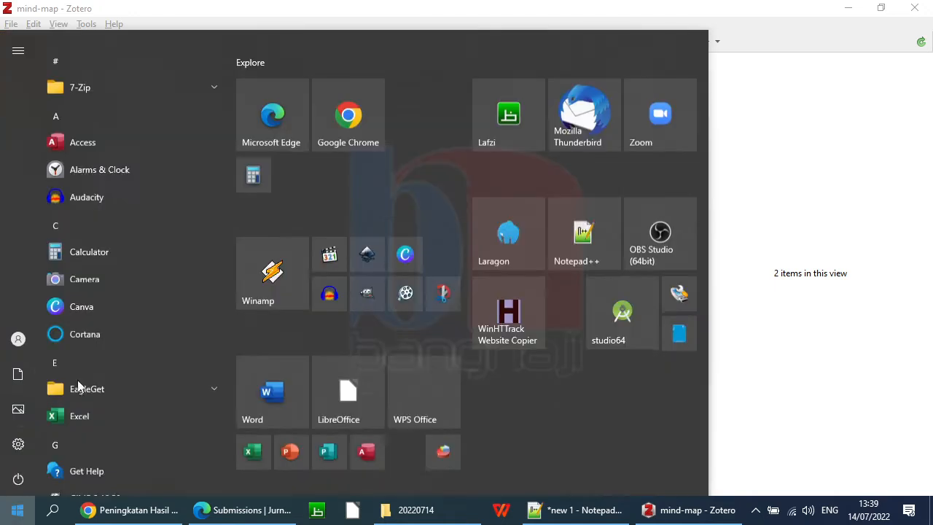
{"action": "left_click", "coordinate": [269, 365]}
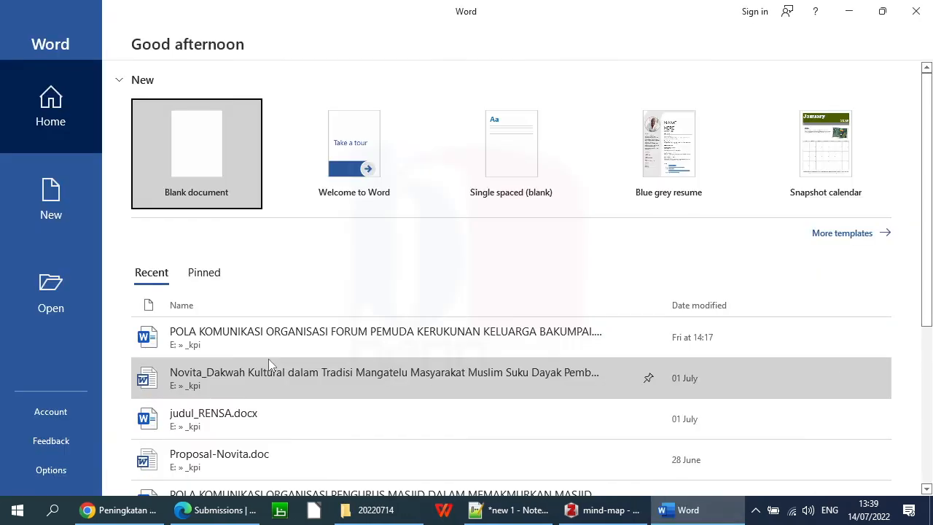
{"action": "left_click", "coordinate": [206, 108]}
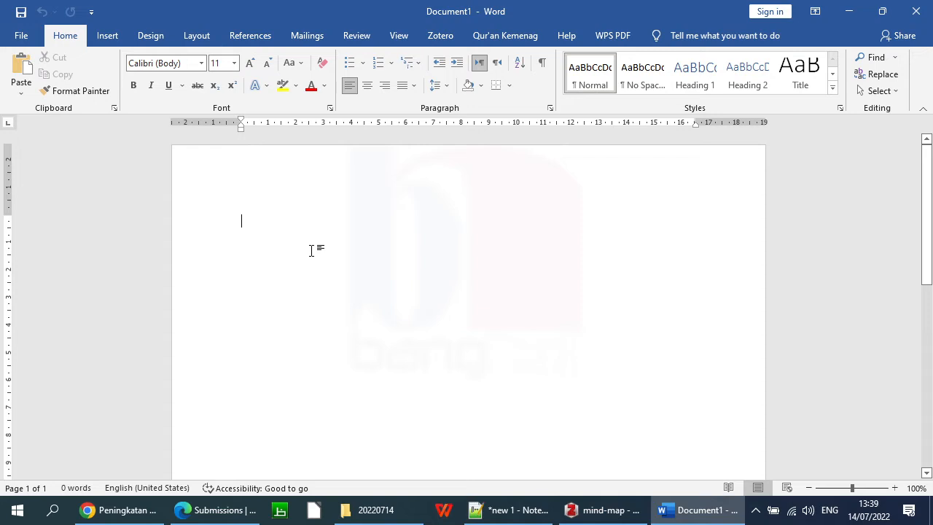
- Enter the filler text "Khgliugiugouog g , yvuyf lvo" on the document's second line
{"action": "key", "text": "Return"}
{"action": "type", "text": "khgliugiugouog"}
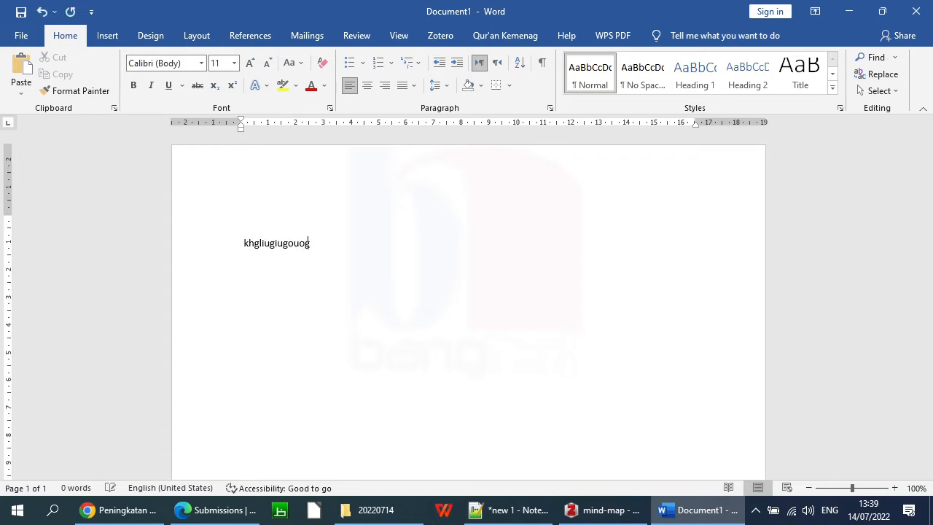
{"action": "type", "text": " g , yvuyf lvo"}
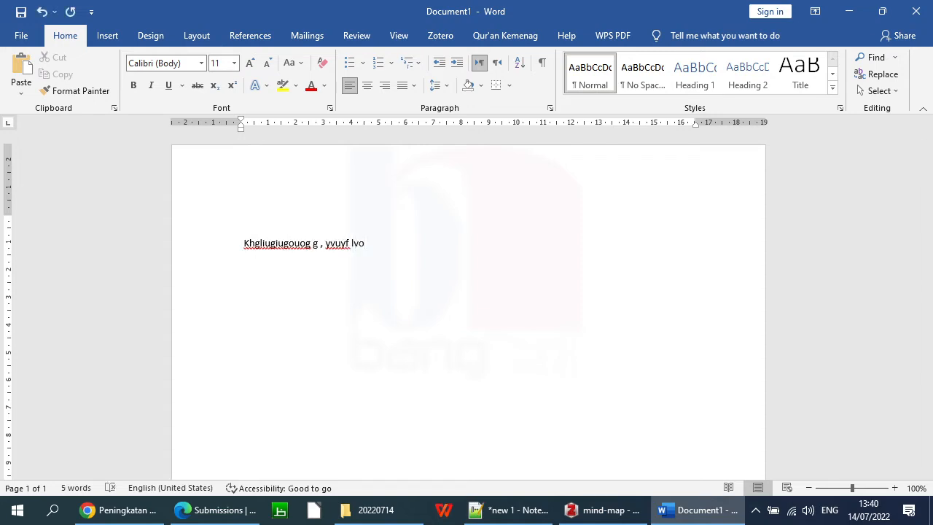
- Start adding a Zotero citation, open the Word processor preferences from the warning, and try to install the Microsoft Word add-in
{"action": "left_click", "coordinate": [438, 40]}
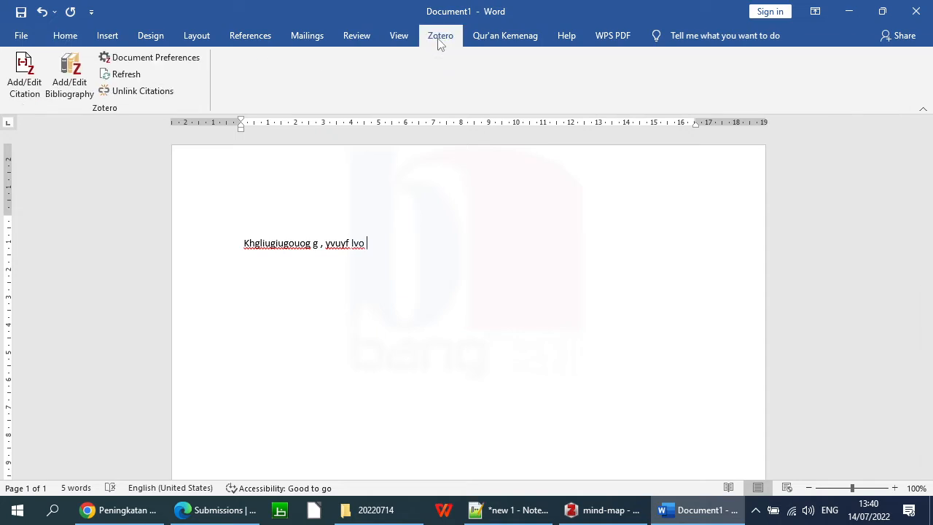
{"action": "left_click", "coordinate": [25, 84]}
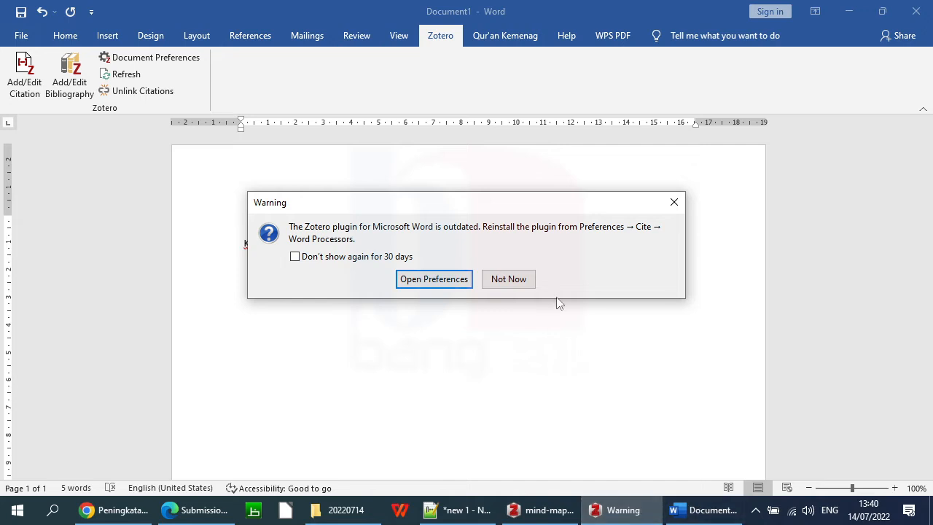
{"action": "left_click", "coordinate": [447, 280]}
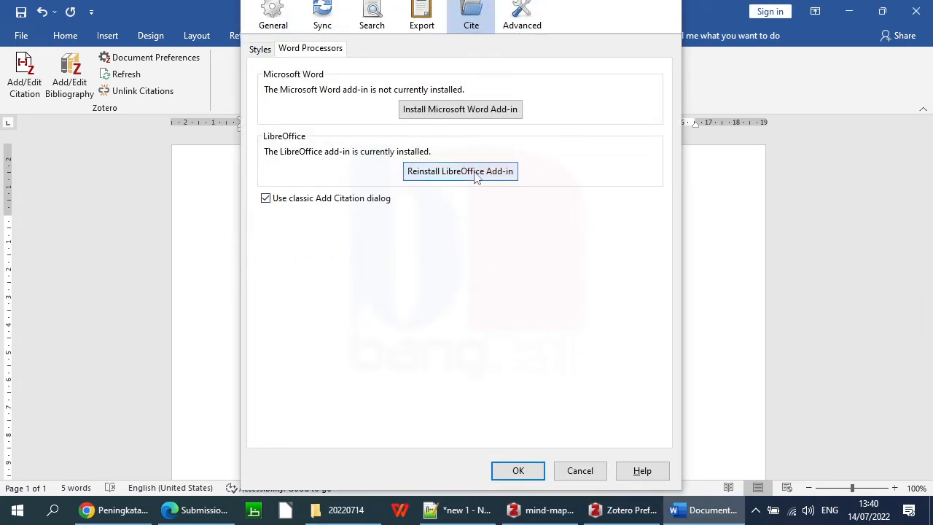
{"action": "left_click", "coordinate": [452, 114]}
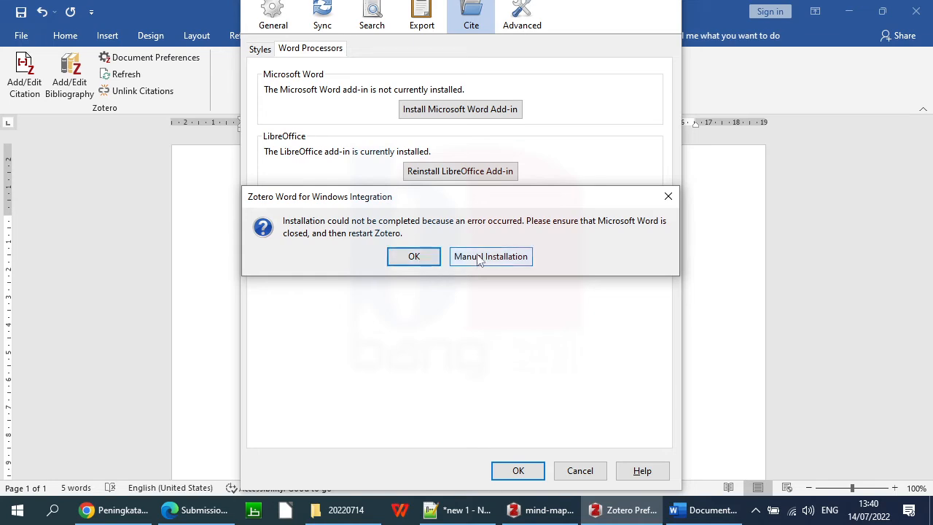
- Return to Microsoft Word and close Document1 without saving its changes
{"action": "left_click", "coordinate": [696, 510]}
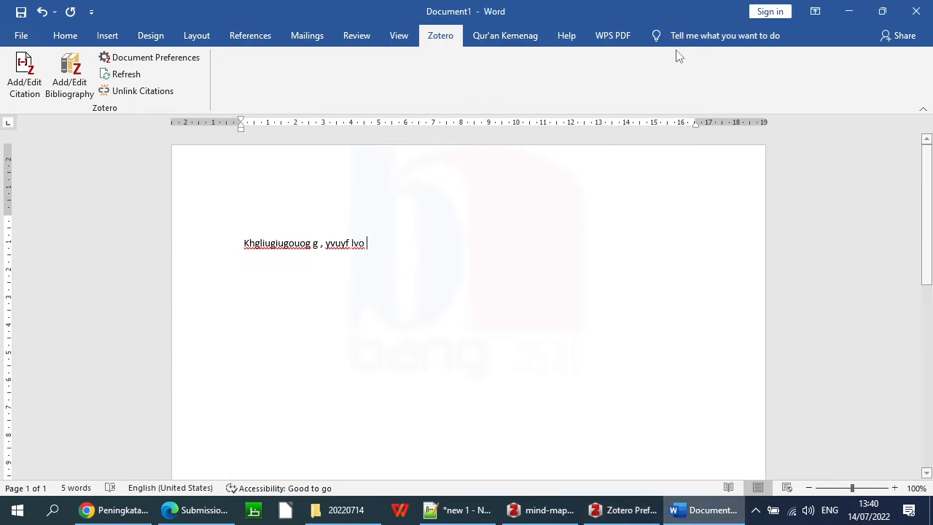
{"action": "left_click", "coordinate": [916, 15]}
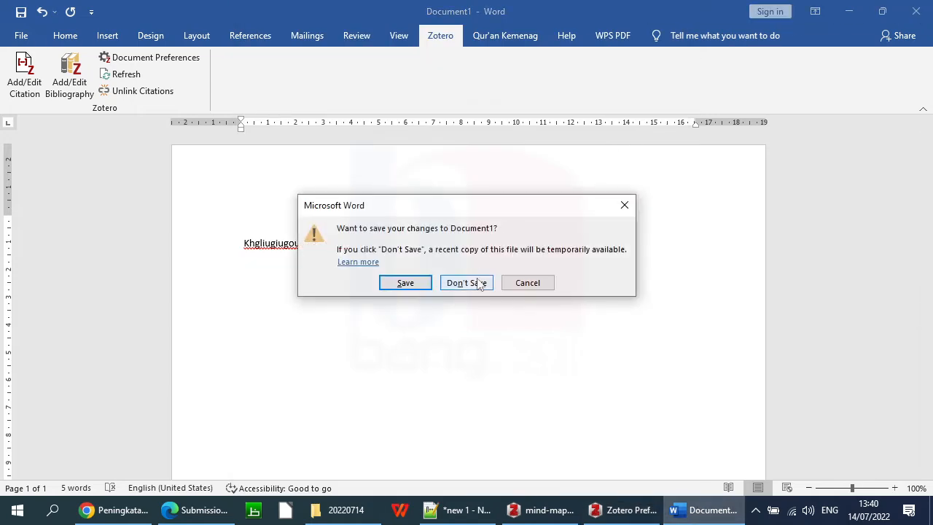
{"action": "left_click", "coordinate": [476, 279]}
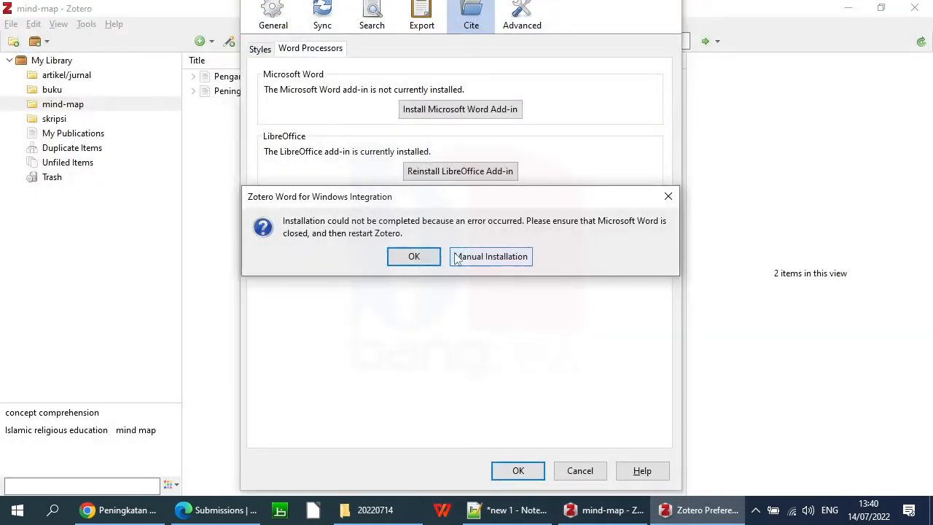
- Dismiss the integration error, install the Microsoft Word add-in from Zotero's preferences, and accept the preferences
{"action": "left_click_drag", "start_coordinate": [508, 203], "coordinate": [507, 232]}
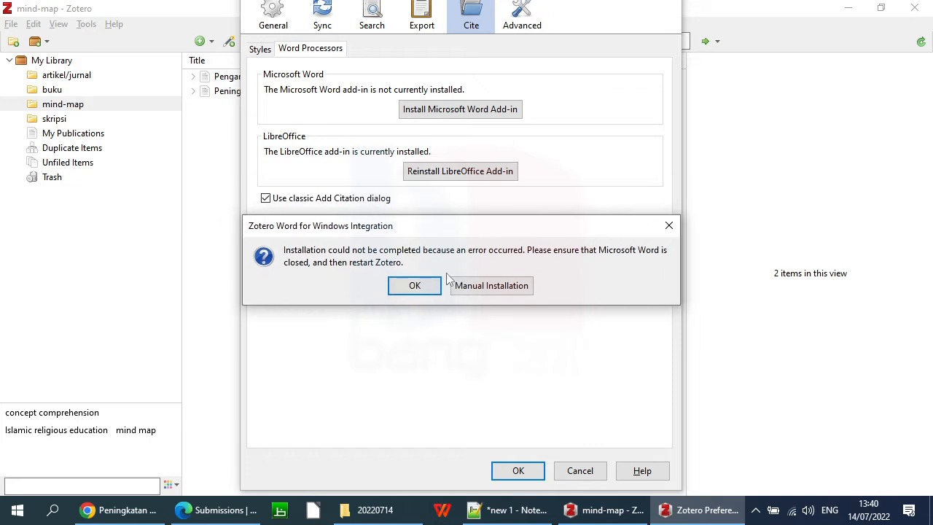
{"action": "left_click", "coordinate": [428, 286]}
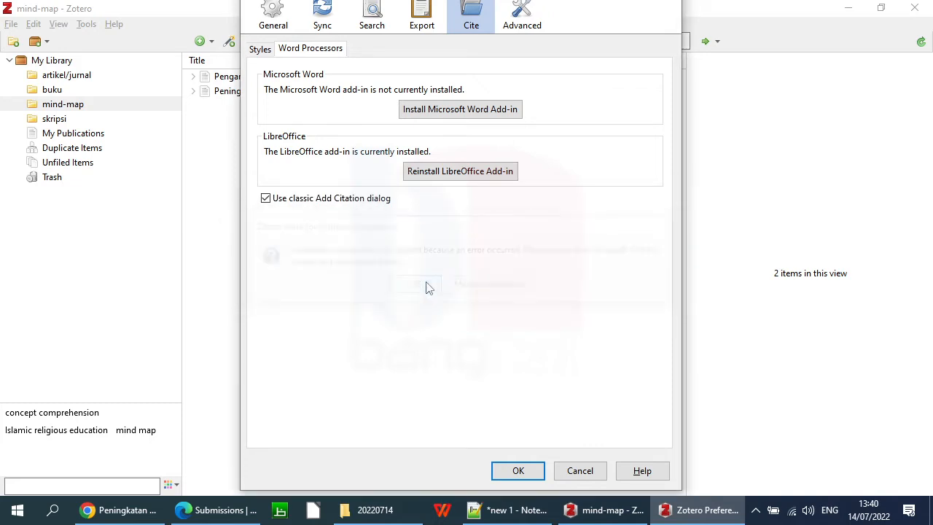
{"action": "left_click", "coordinate": [466, 116]}
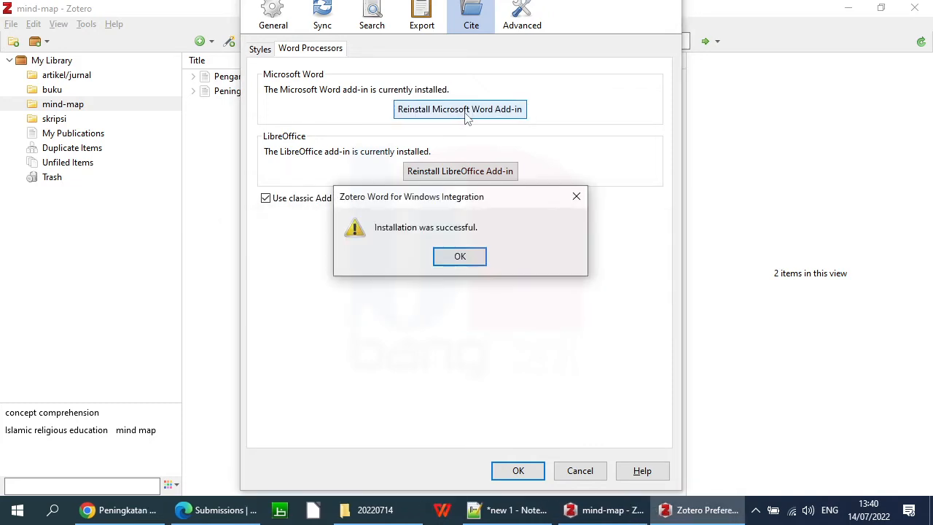
{"action": "left_click", "coordinate": [459, 256]}
{"action": "left_click", "coordinate": [517, 471]}
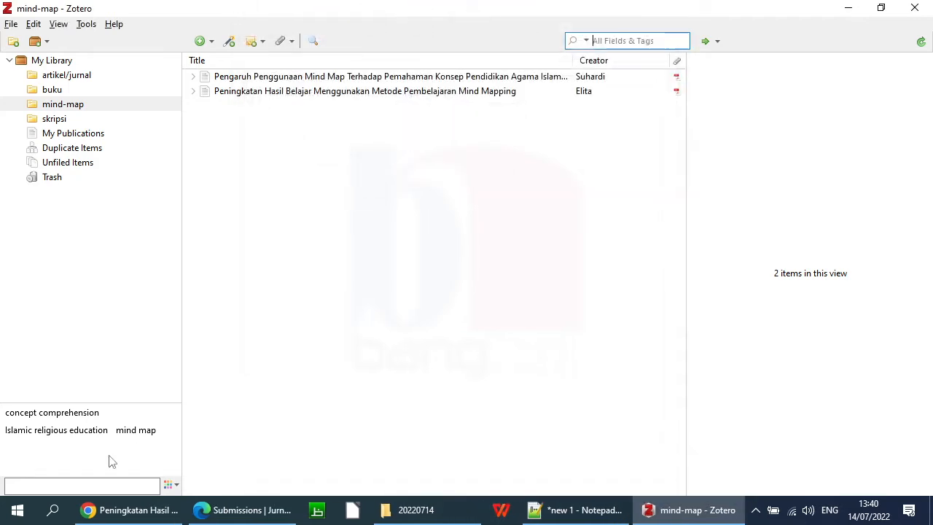
- Launch Microsoft Word and create a new blank document
{"action": "left_click", "coordinate": [17, 509]}
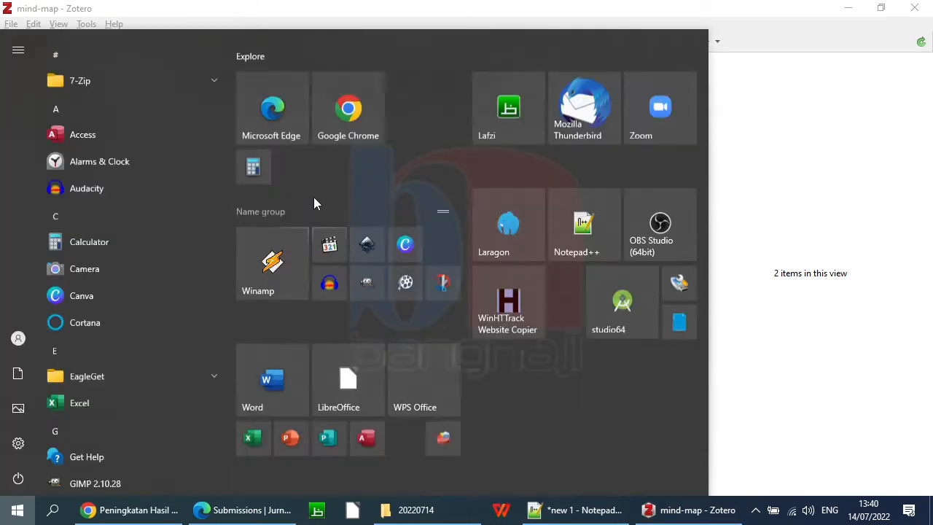
{"action": "left_click", "coordinate": [274, 350]}
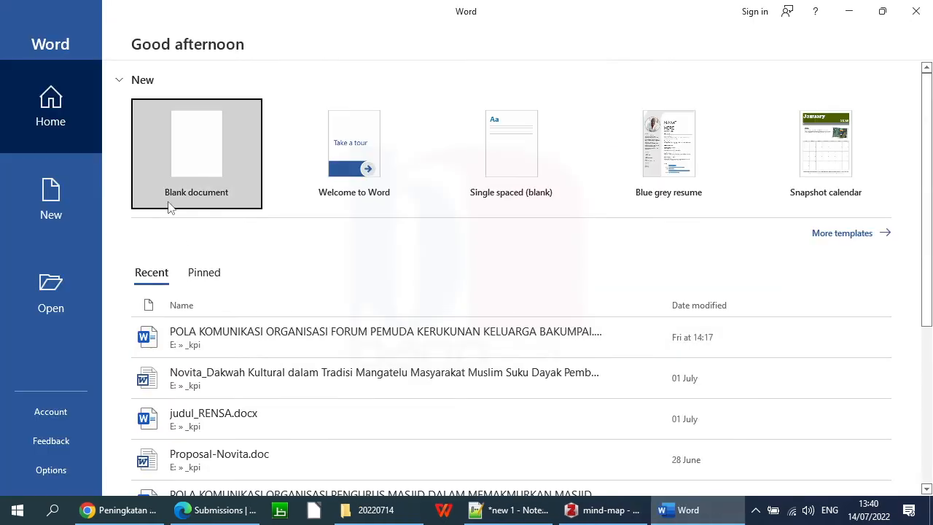
{"action": "left_click", "coordinate": [184, 162]}
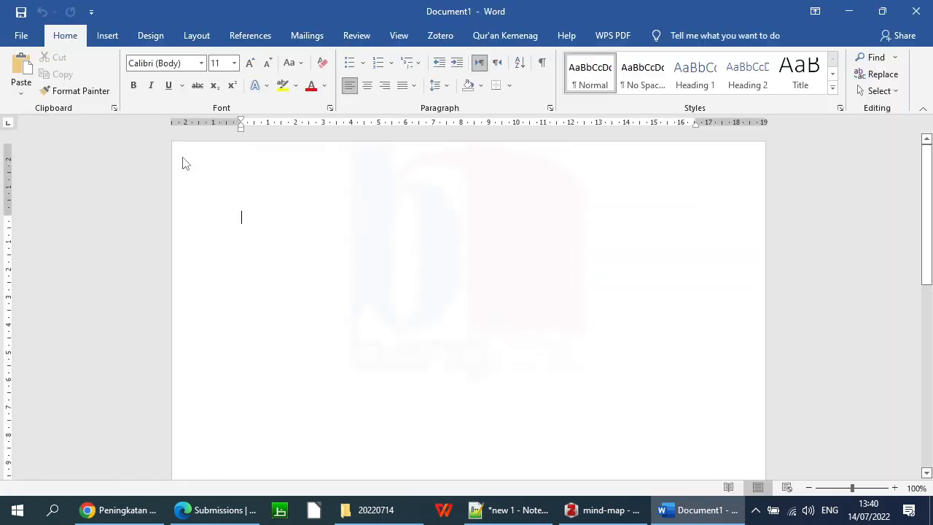
- Show Word's Zotero commands and enter the filler text "Mh g,khgikug igl iugo iug iugkug ilygvo ygyoig gbg iyvgio yioyv biy oi"
{"action": "left_click", "coordinate": [440, 35]}
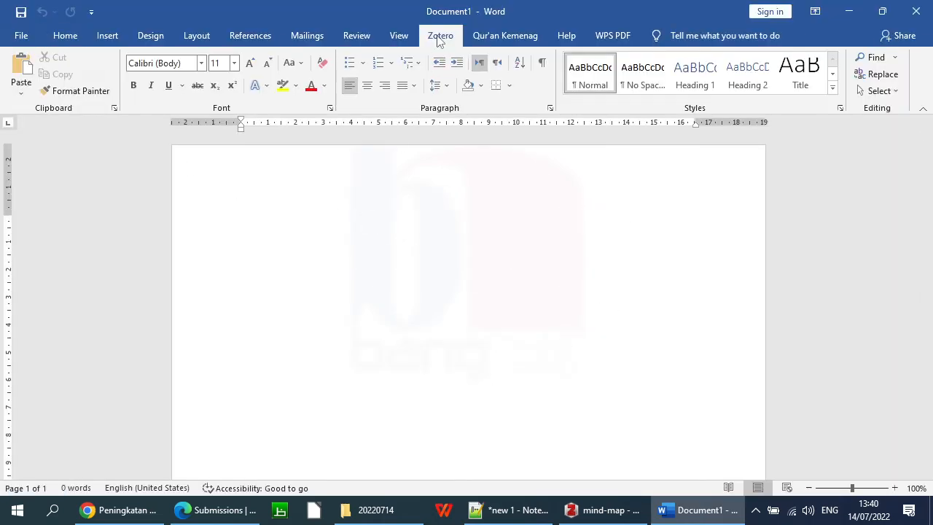
{"action": "type", "text": "mh g,khgikug igl iugo iug iugkug ilyg"}
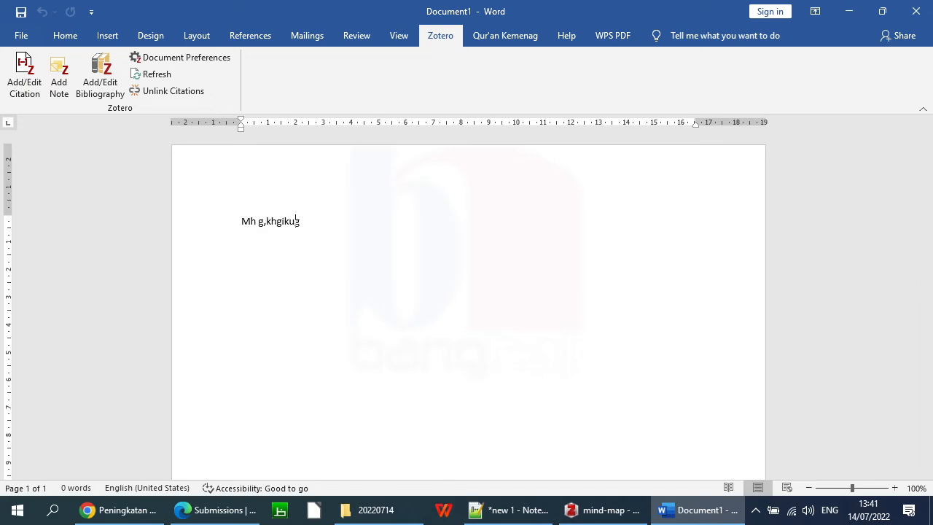
{"action": "type", "text": "vo ygyoig gbg iyvgio yioyv biy oi"}
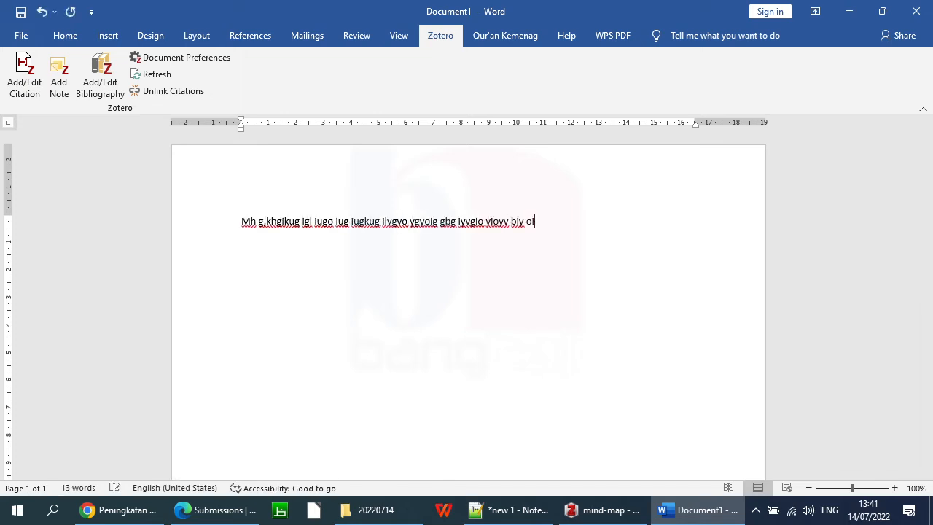
- Start a Zotero citation after the filler text and set the document's citation style to Elsevier - Harvard (with titles)
{"action": "left_click", "coordinate": [29, 82]}
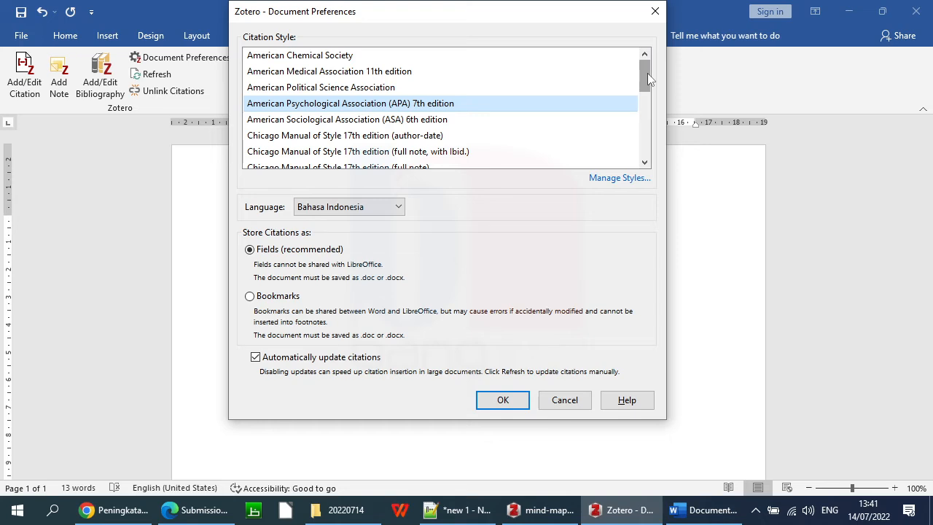
{"action": "left_click_drag", "start_coordinate": [647, 73], "coordinate": [646, 125]}
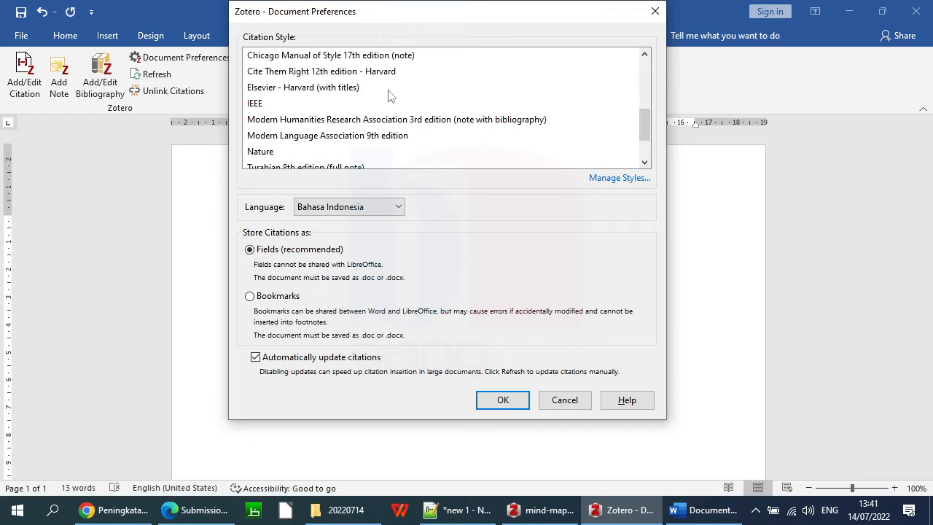
{"action": "left_click", "coordinate": [344, 89]}
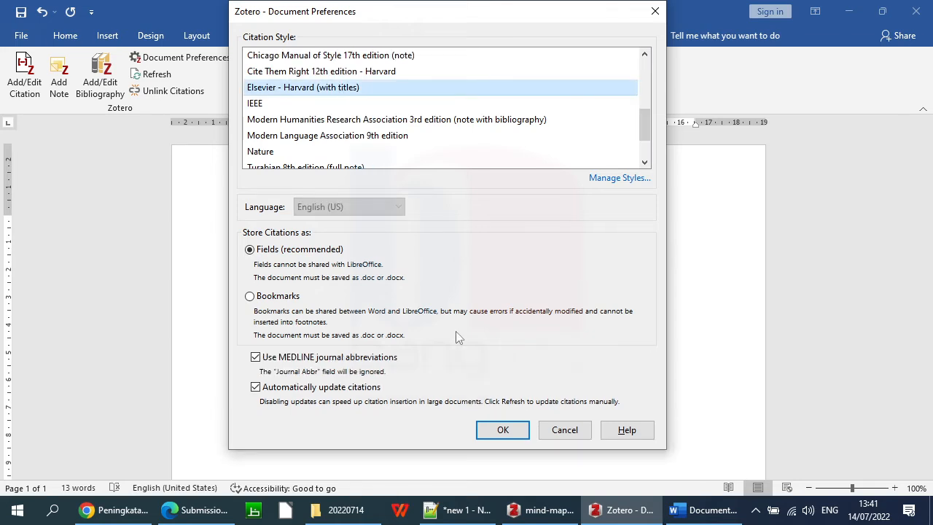
{"action": "left_click", "coordinate": [508, 435]}
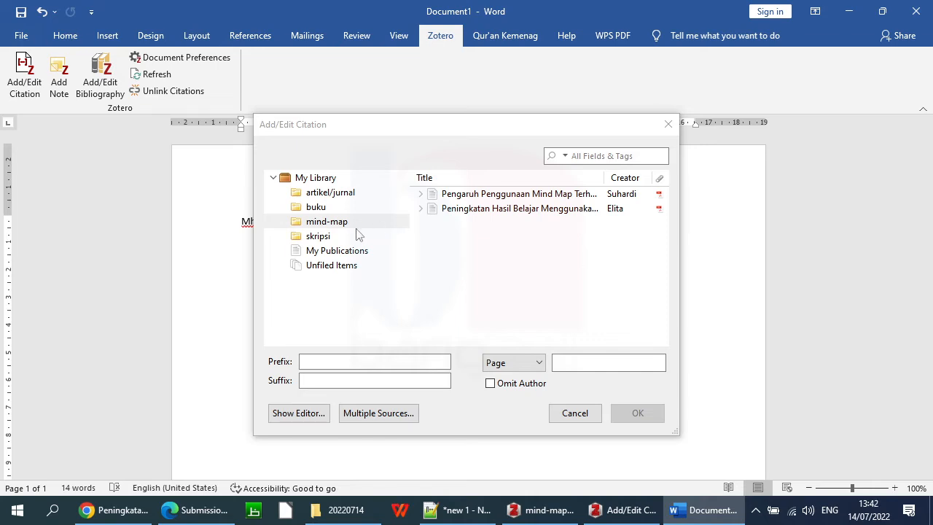
- Insert a citation for "Peningkatan Hasil Belajar Menggunakan Metode Pembelajaran Mind Mapping" from the mind-map collection
{"action": "left_click", "coordinate": [331, 228]}
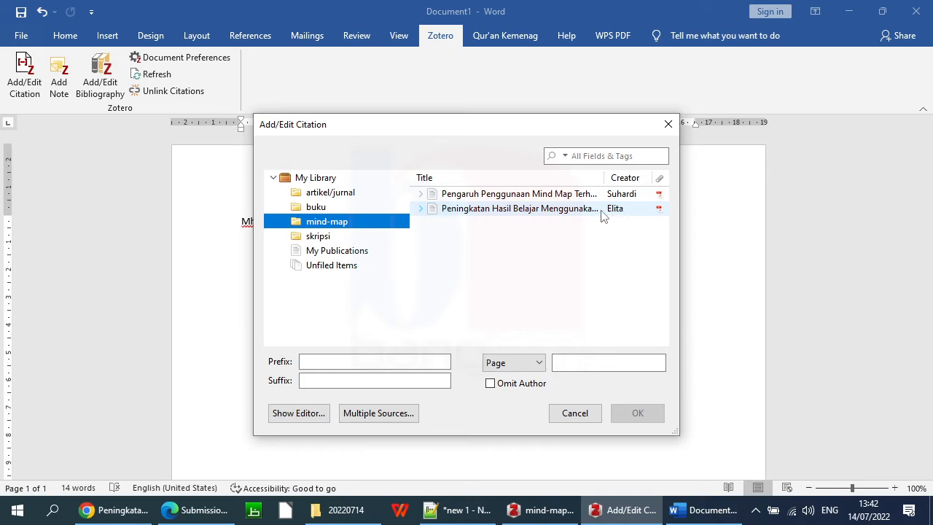
{"action": "left_click", "coordinate": [573, 214]}
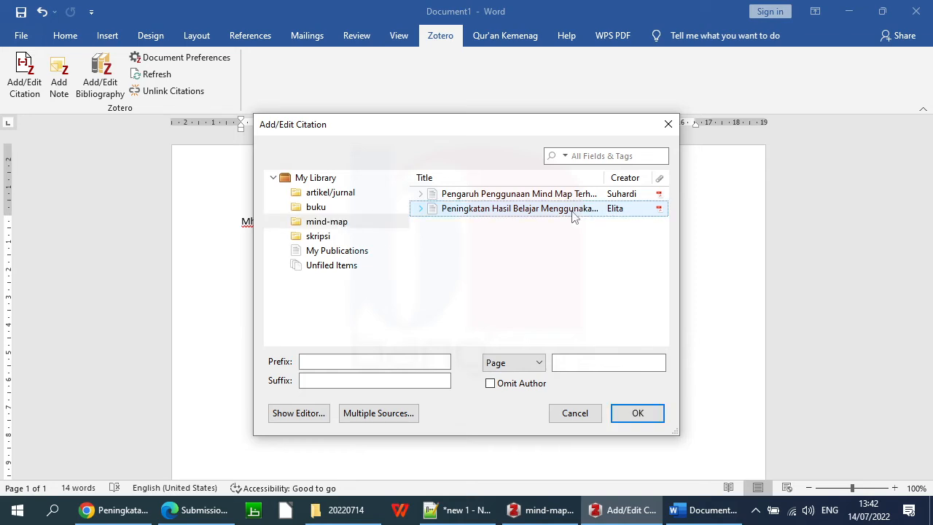
{"action": "left_click", "coordinate": [638, 414]}
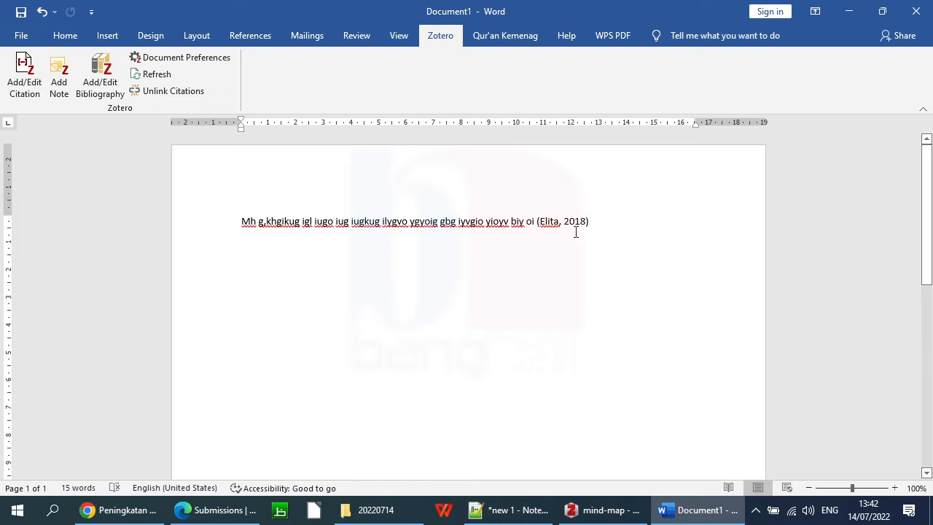
- Enlarge all of the document's text, including the citation, to 20 pt
{"action": "left_click", "coordinate": [573, 218]}
{"action": "left_click", "coordinate": [627, 231]}
{"action": "key", "text": "ctrl+a"}
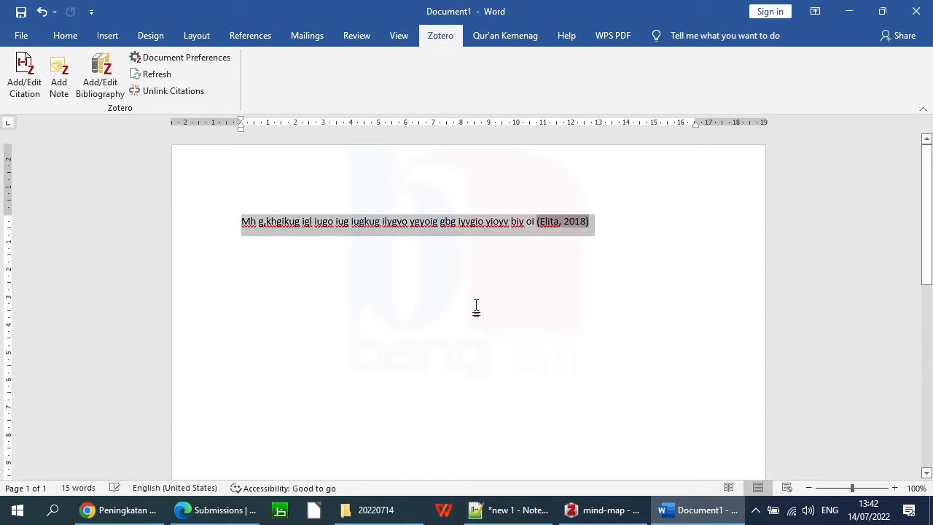
{"action": "left_click", "coordinate": [66, 35]}
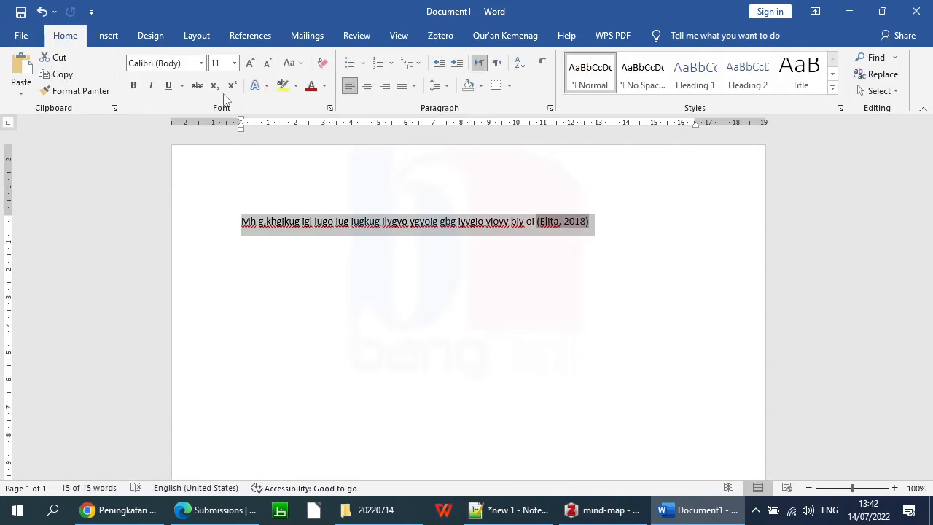
{"action": "left_click", "coordinate": [250, 62]}
{"action": "left_click", "coordinate": [250, 63]}
{"action": "left_click", "coordinate": [250, 63]}
{"action": "left_click", "coordinate": [249, 63]}
{"action": "left_click", "coordinate": [250, 63]}
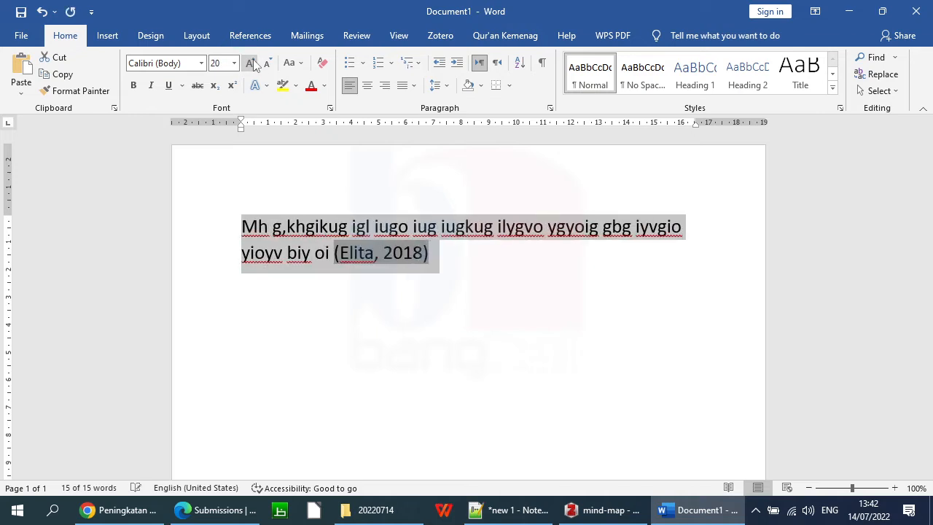
{"action": "left_click", "coordinate": [508, 262]}
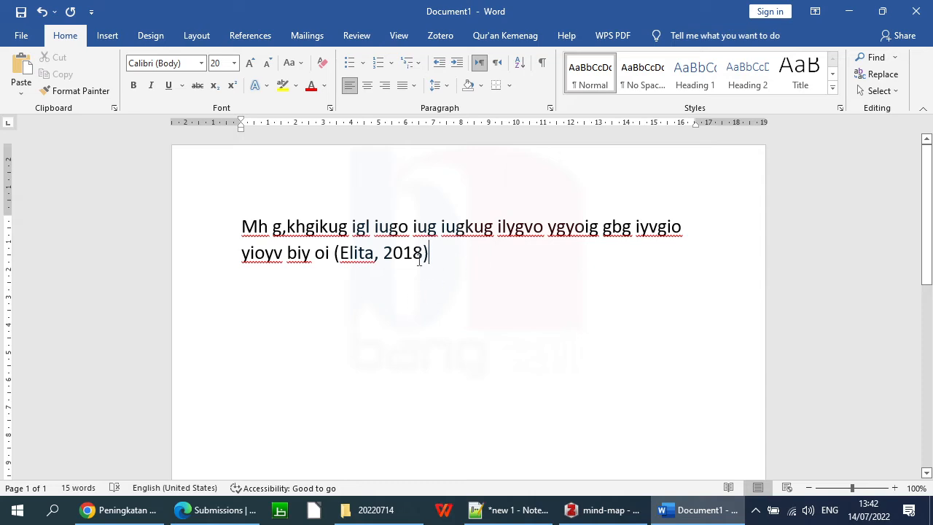
{"action": "left_click", "coordinate": [394, 257]}
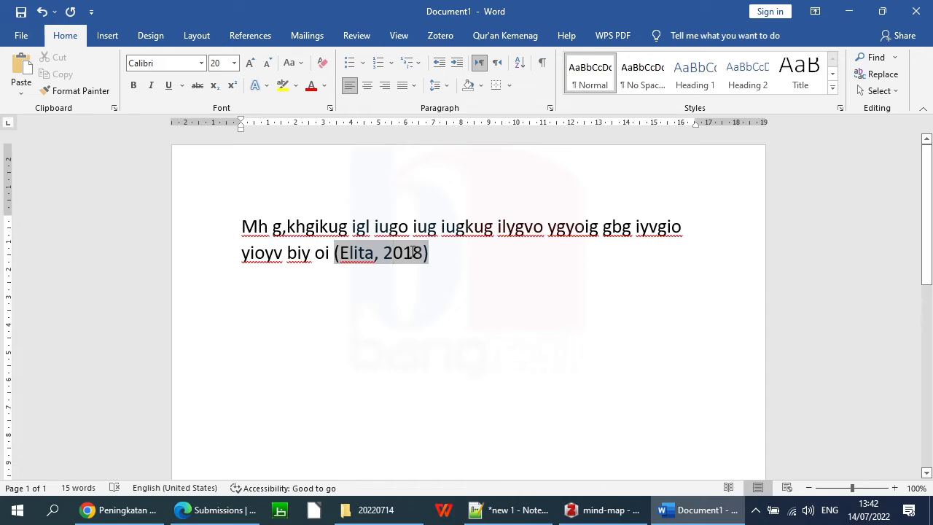
{"action": "left_click", "coordinate": [516, 226]}
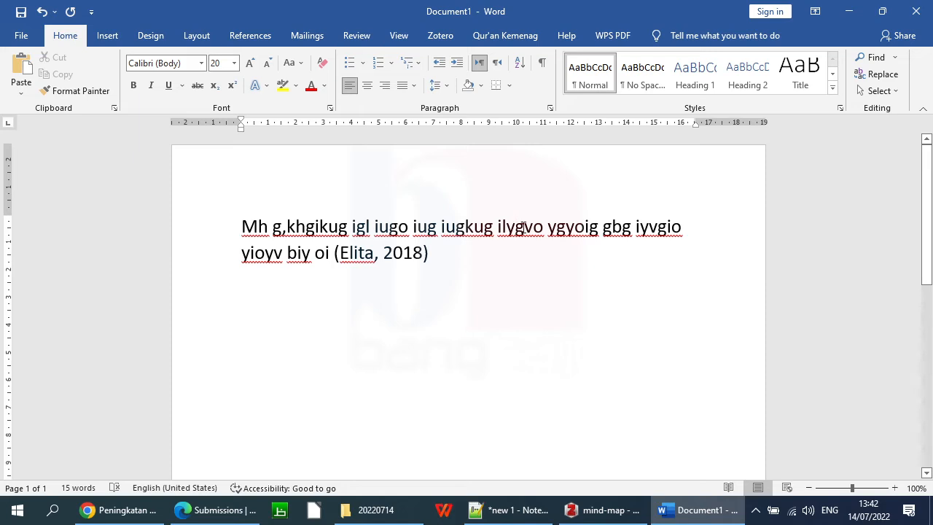
{"action": "left_click", "coordinate": [582, 225]}
{"action": "left_click", "coordinate": [568, 225]}
{"action": "left_click", "coordinate": [408, 254]}
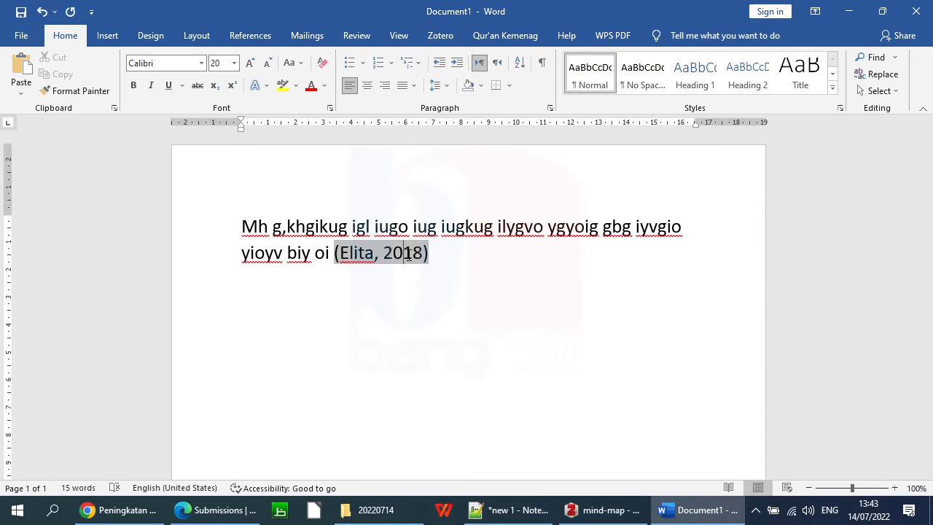
- Add the line "Menurut jkg u gogpougpougoug." below the cited text and place the insertion point between "Menurut" and "jkg"
{"action": "left_click", "coordinate": [489, 251]}
{"action": "key", "text": "Return"}
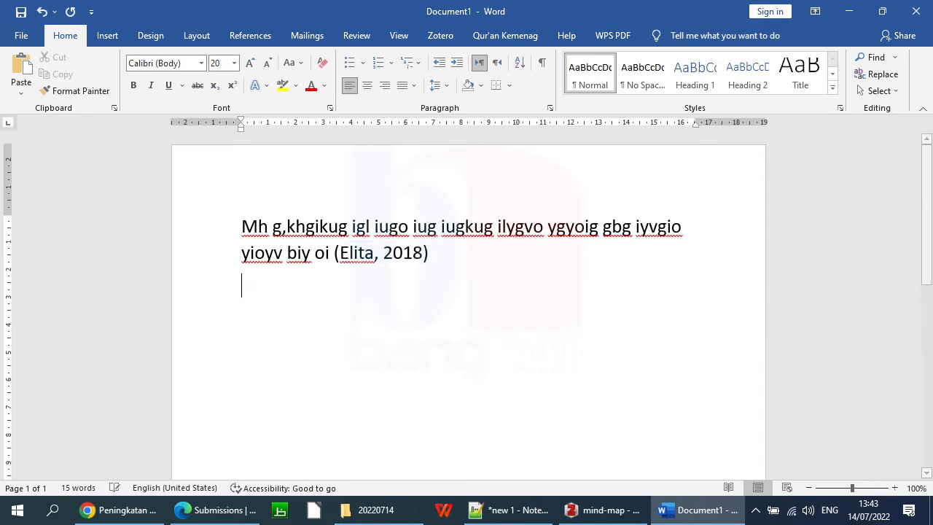
{"action": "type", "text": "me"}
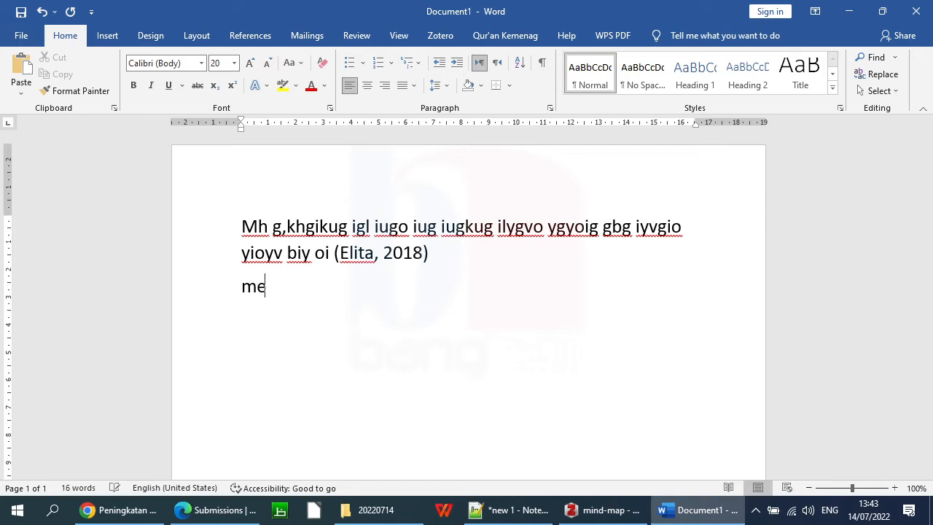
{"action": "type", "text": "nurut jkg u gogpougpougoug."}
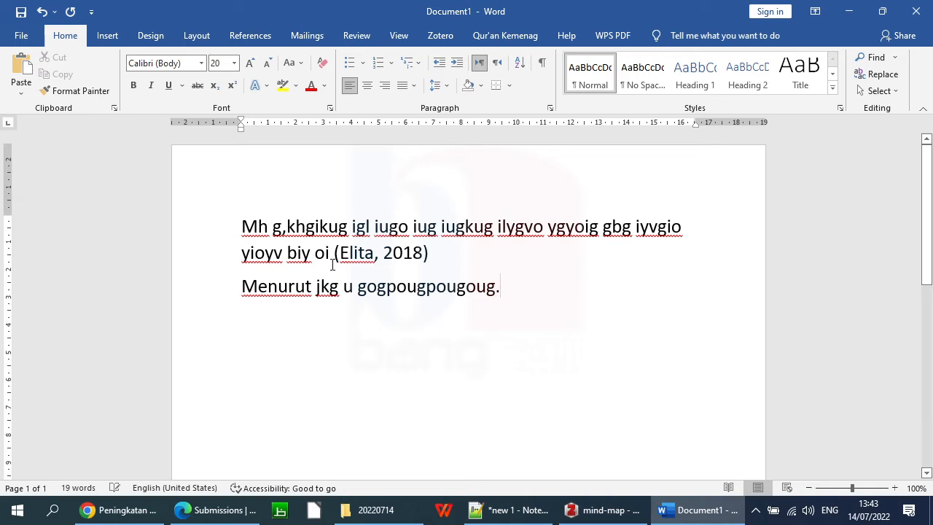
{"action": "left_click", "coordinate": [315, 285]}
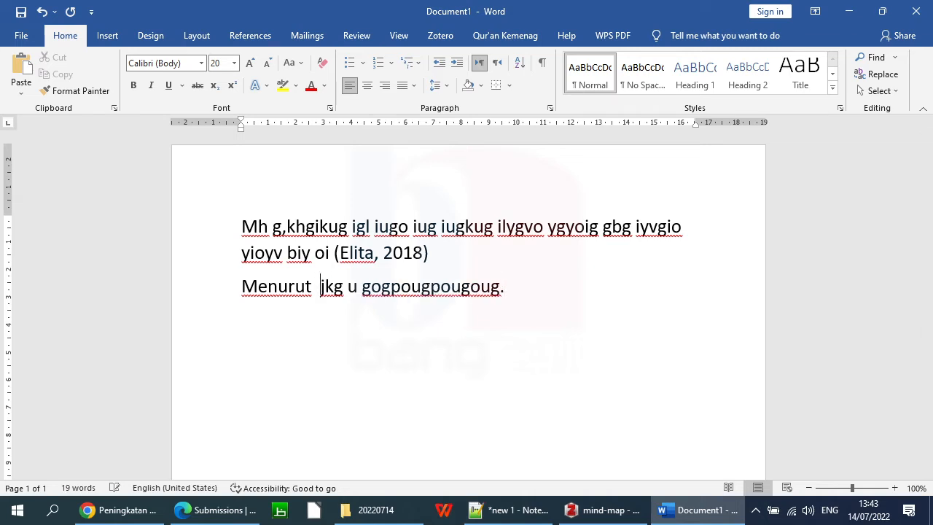
- Insert a Zotero citation for the mind-map collection's article "Pengaruh Penggunaan Mind Map Terhadap Pemahaman Konsep Pendidikan Agama Islam…" between "Menurut" and "jkg"
{"action": "left_click", "coordinate": [440, 35]}
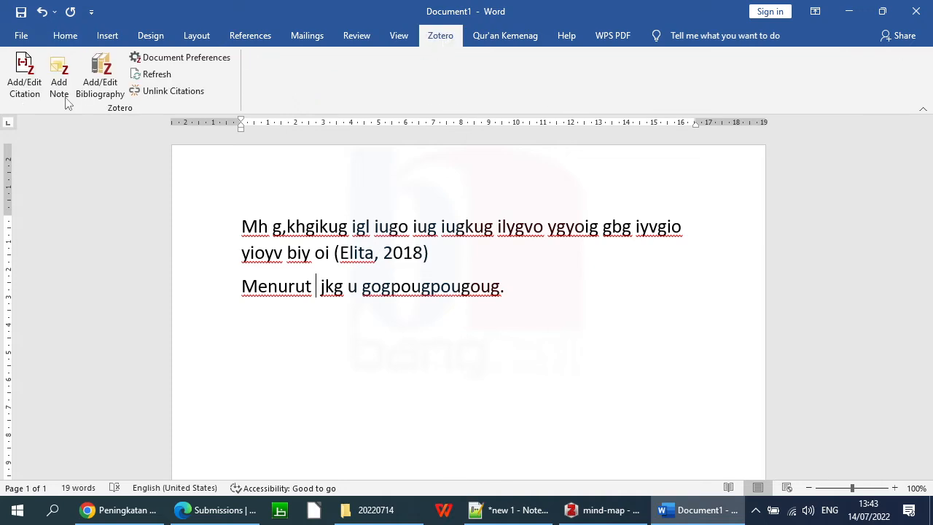
{"action": "left_click", "coordinate": [29, 77]}
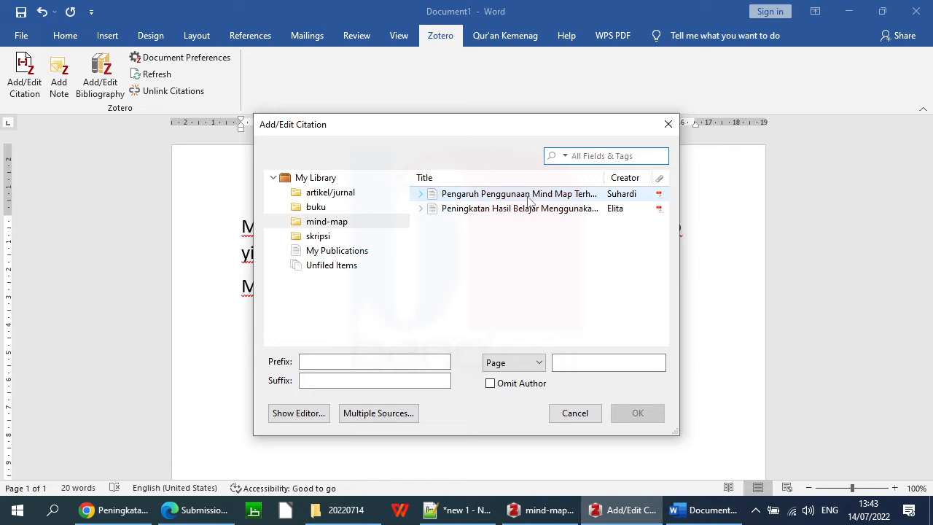
{"action": "left_click", "coordinate": [529, 201]}
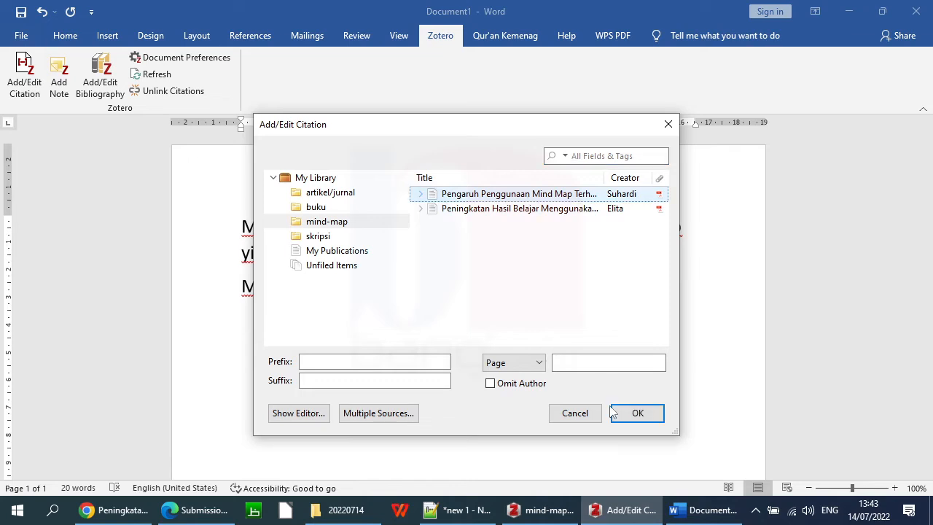
{"action": "left_click", "coordinate": [633, 414]}
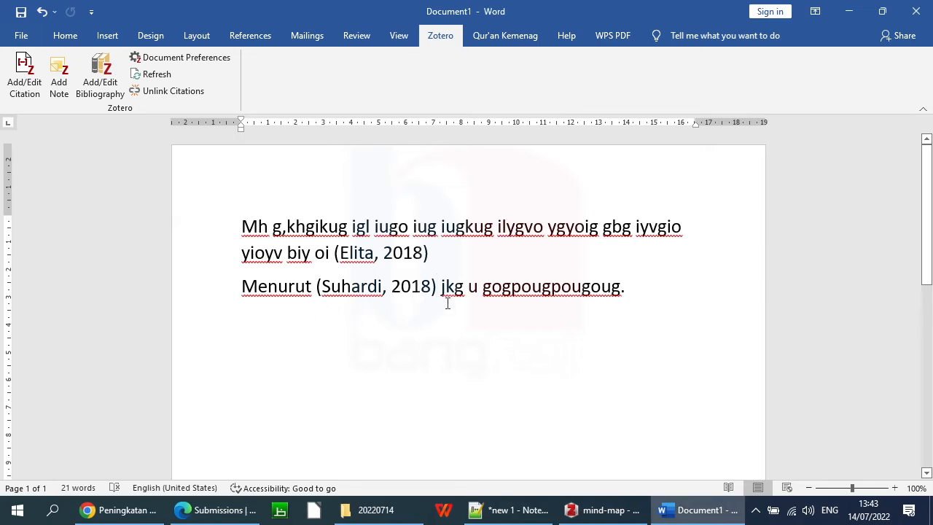
{"action": "left_click", "coordinate": [341, 286]}
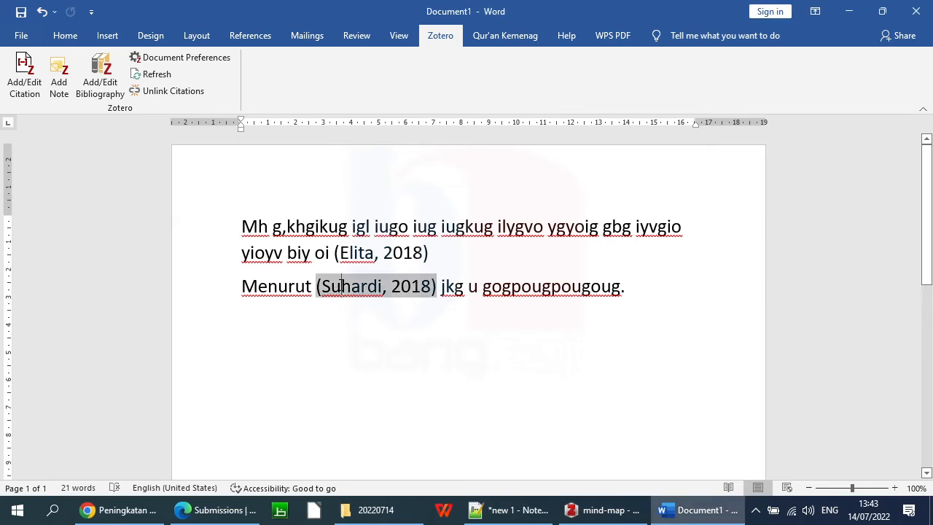
{"action": "left_click", "coordinate": [532, 285]}
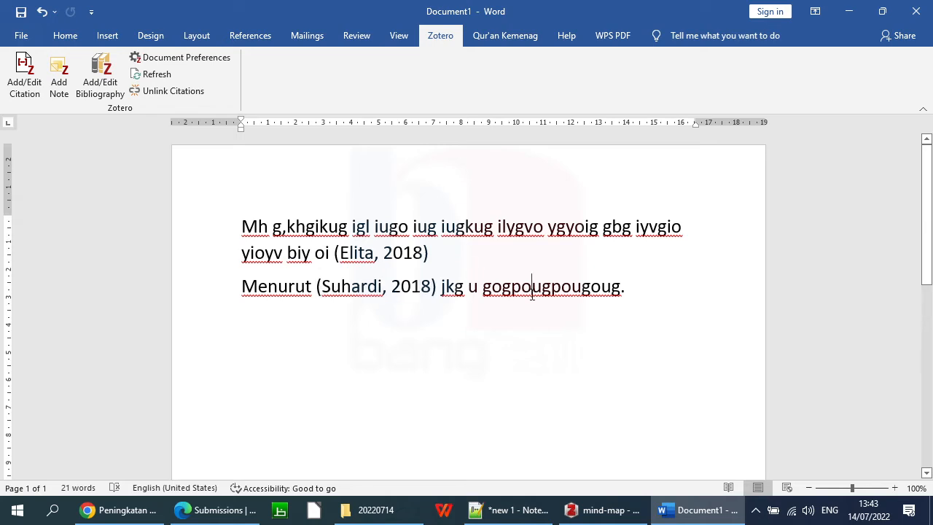
- Add the heading "Daftar Pustaka" after a blank line below the text and insert the Zotero bibliography under it
{"action": "left_click", "coordinate": [645, 289]}
{"action": "key", "text": "Return"}
{"action": "key", "text": "Return"}
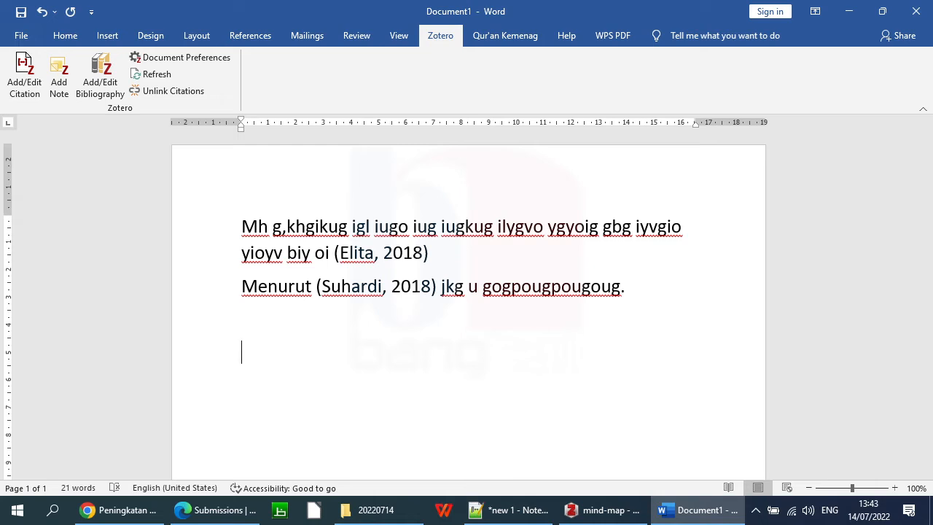
{"action": "type", "text": "Daftar Pustaka"}
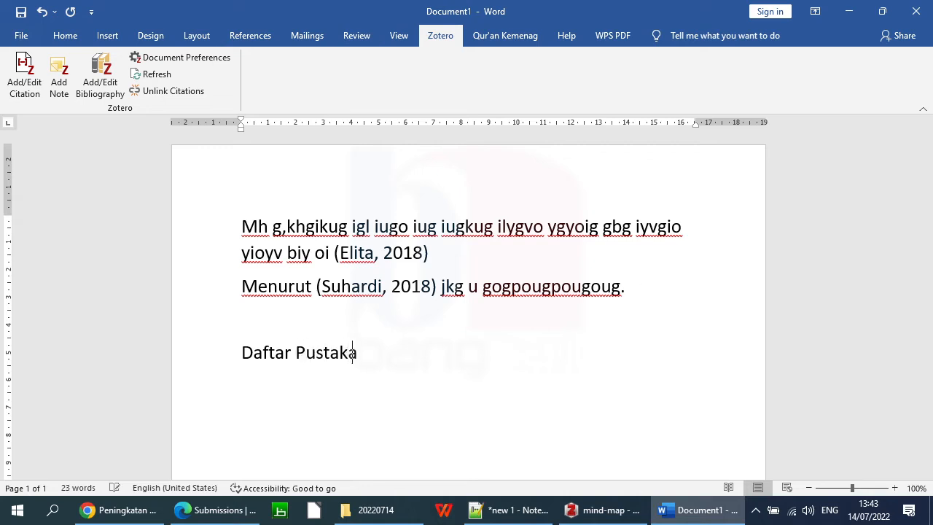
{"action": "key", "text": "Return"}
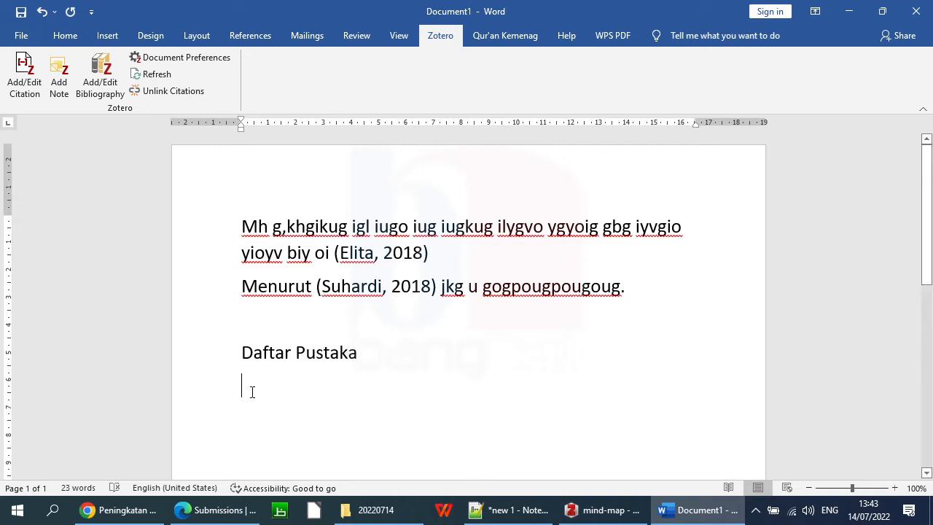
{"action": "left_click", "coordinate": [100, 85]}
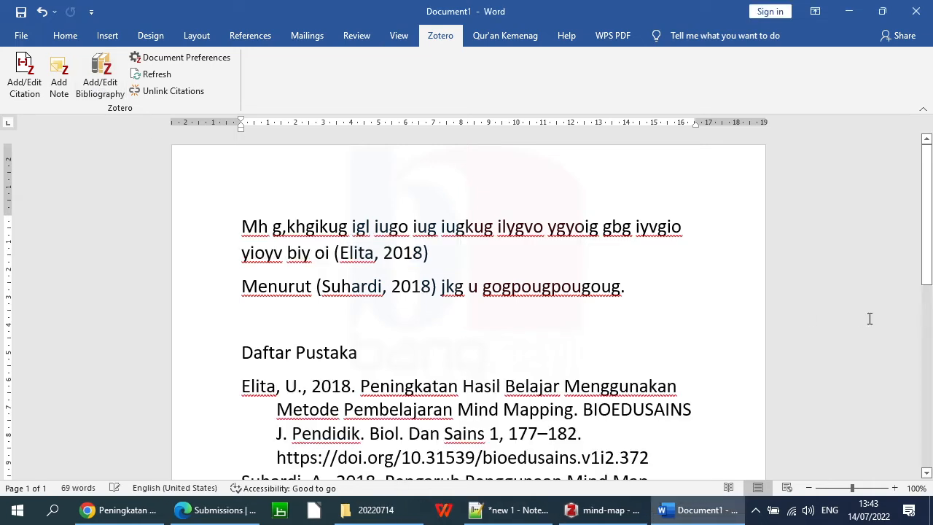
- Reduce the whole document's text, including the citations and bibliography, to 14 pt
{"action": "triple_click", "coordinate": [191, 250]}
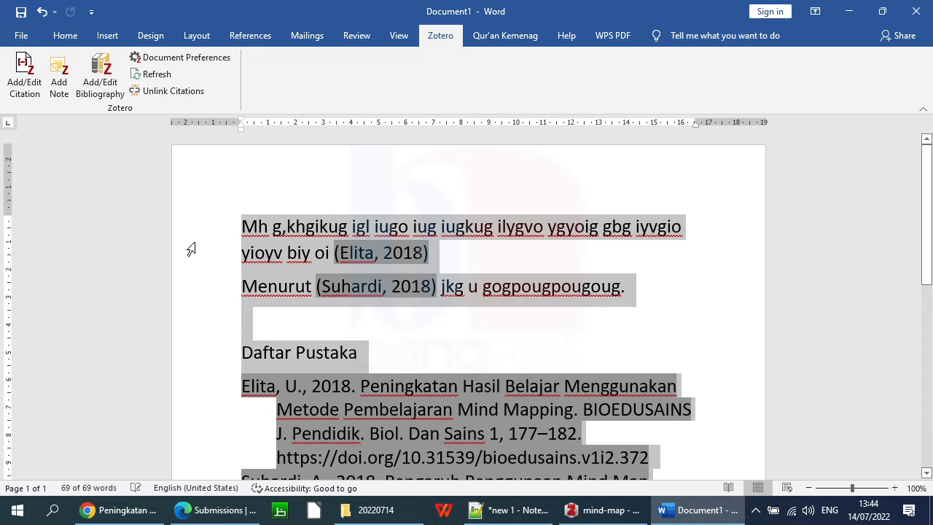
{"action": "left_click", "coordinate": [64, 35]}
{"action": "left_click", "coordinate": [267, 63]}
{"action": "left_click", "coordinate": [267, 63]}
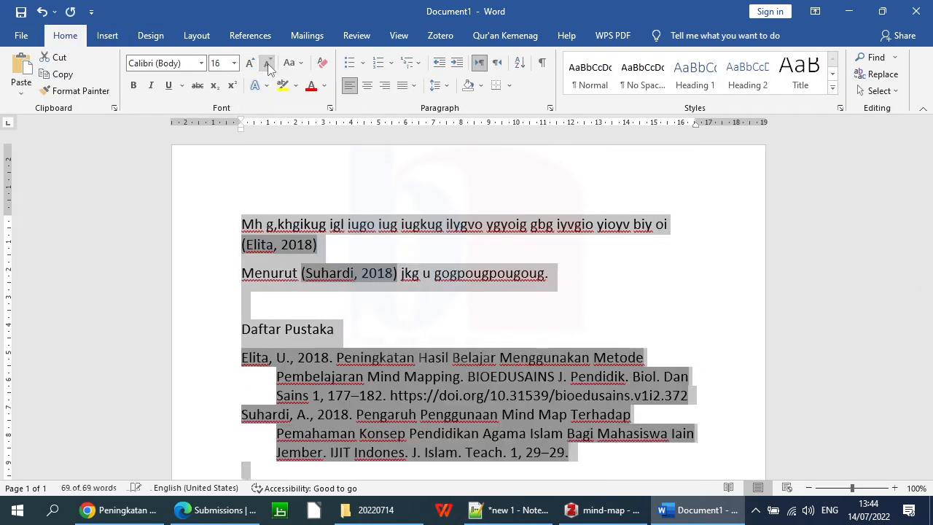
{"action": "left_click", "coordinate": [267, 64]}
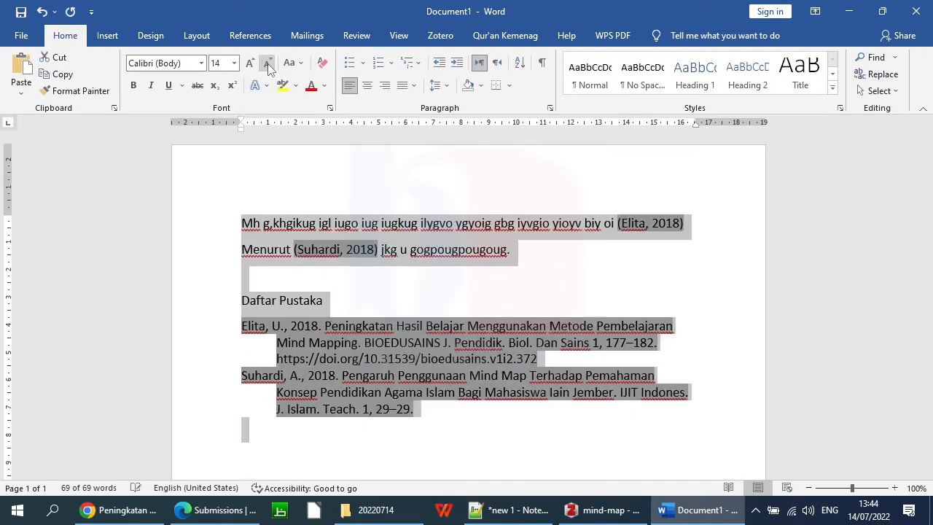
{"action": "left_click", "coordinate": [378, 271]}
{"action": "left_click_drag", "start_coordinate": [929, 193], "coordinate": [930, 208]}
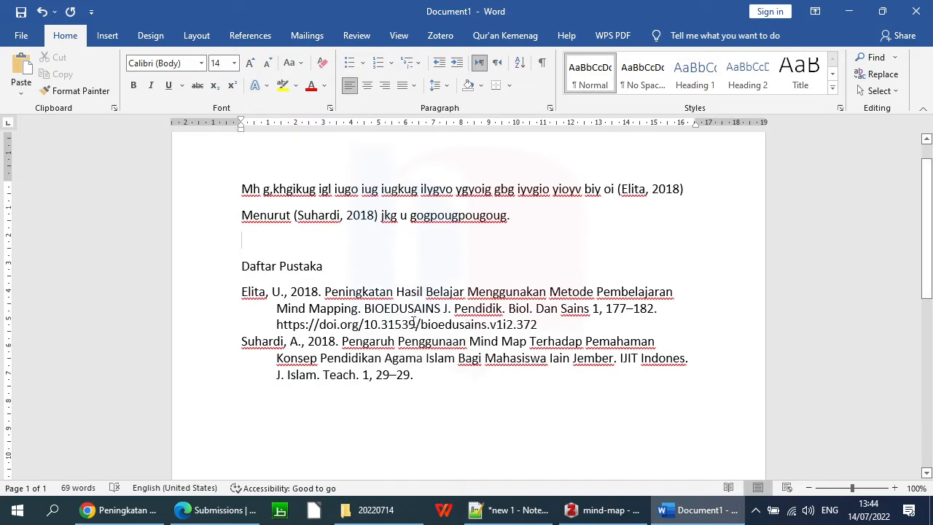
{"action": "left_click", "coordinate": [343, 272]}
{"action": "double_click", "coordinate": [331, 291]}
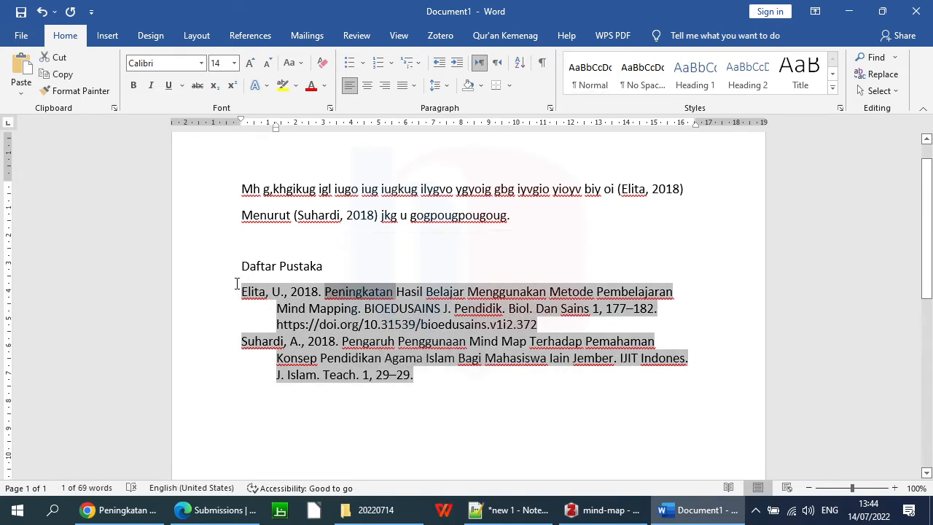
{"action": "left_click", "coordinate": [358, 261]}
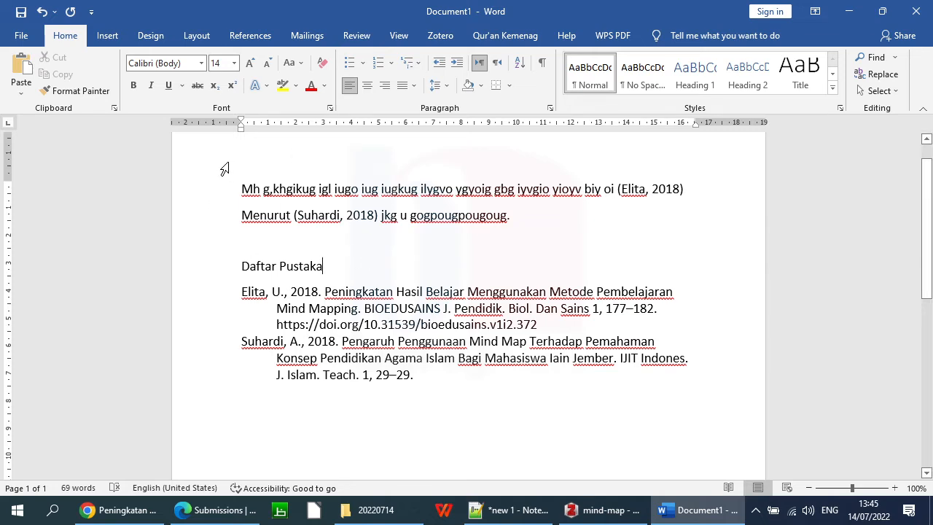
- Change the document's citation style to American Psychological Association (APA) 7th edition and refresh the citations
{"action": "left_click", "coordinate": [442, 39]}
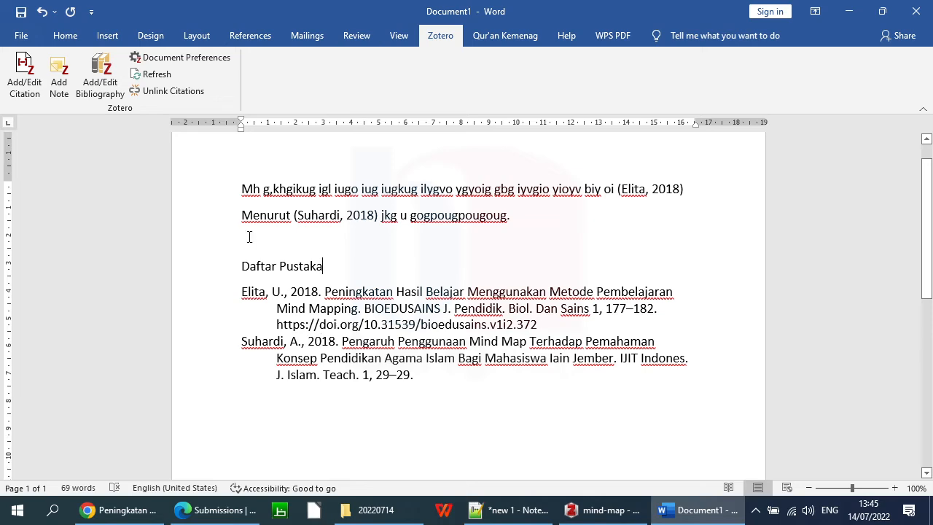
{"action": "left_click", "coordinate": [182, 58]}
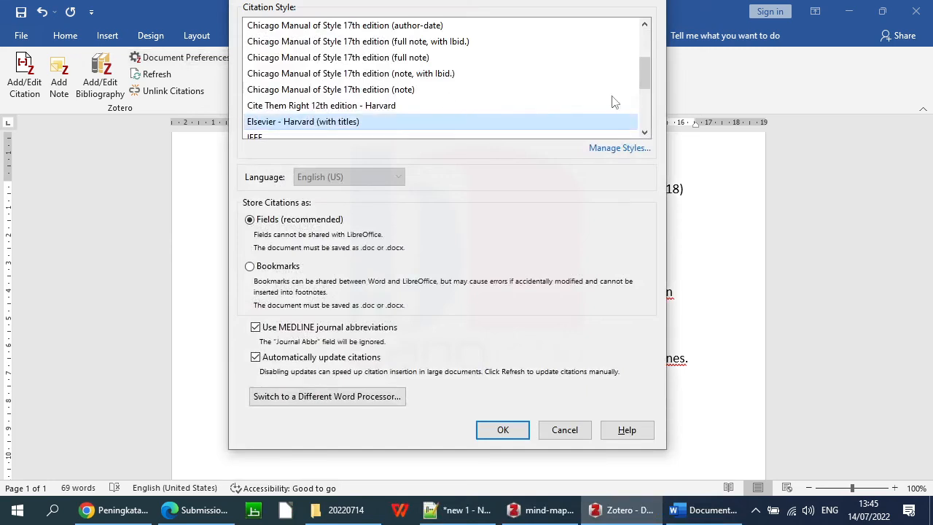
{"action": "mouse_move", "coordinate": [645, 70]}
{"action": "left_mouse_down"}
{"action": "mouse_move", "coordinate": [644, 86]}
{"action": "mouse_move", "coordinate": [643, 58]}
{"action": "left_mouse_up"}
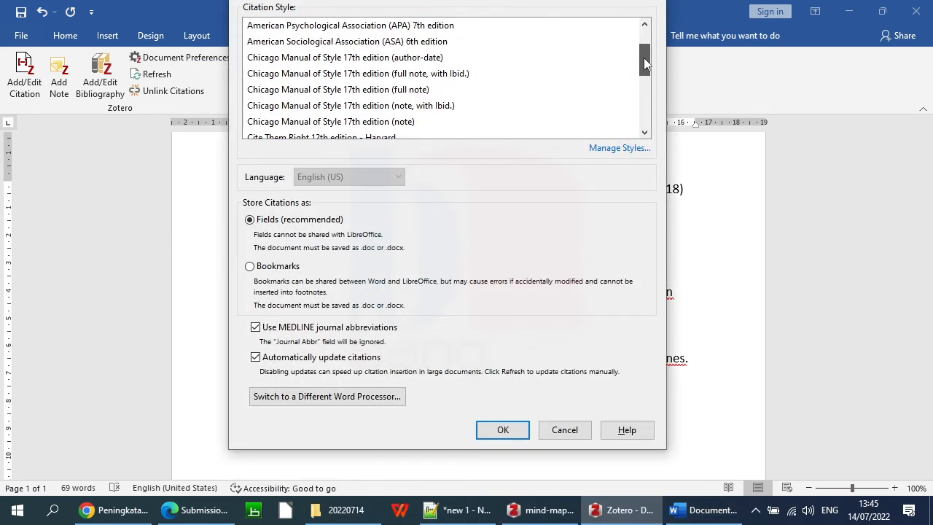
{"action": "scroll", "coordinate": [643, 58], "scroll_direction": "up", "scroll_amount": 1}
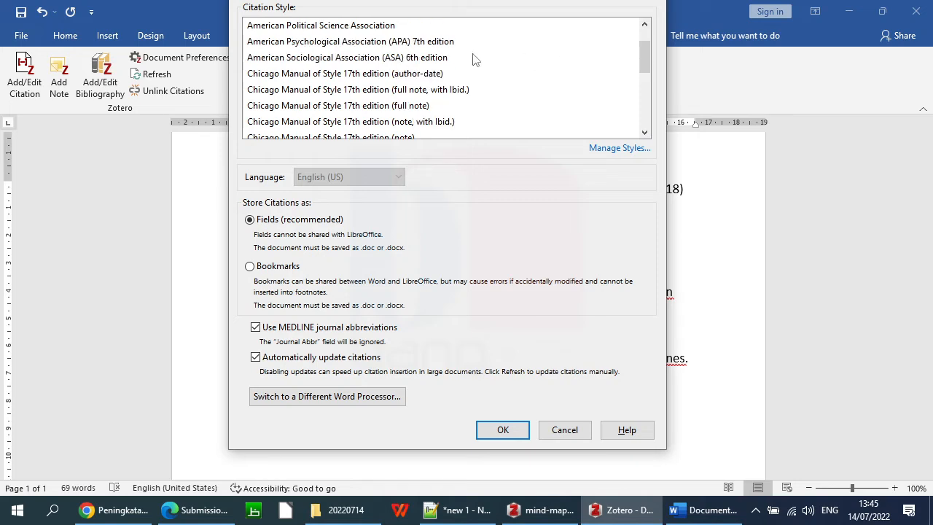
{"action": "left_click", "coordinate": [445, 42]}
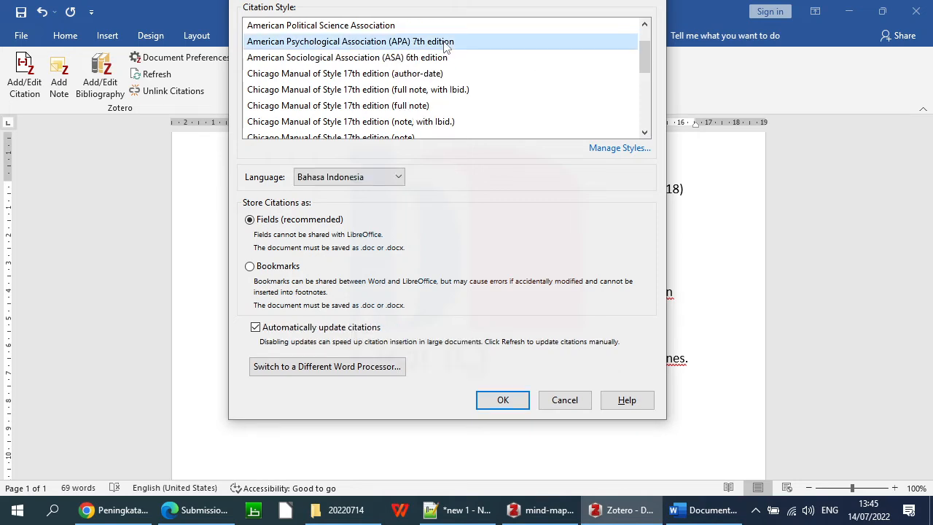
{"action": "left_click", "coordinate": [496, 402]}
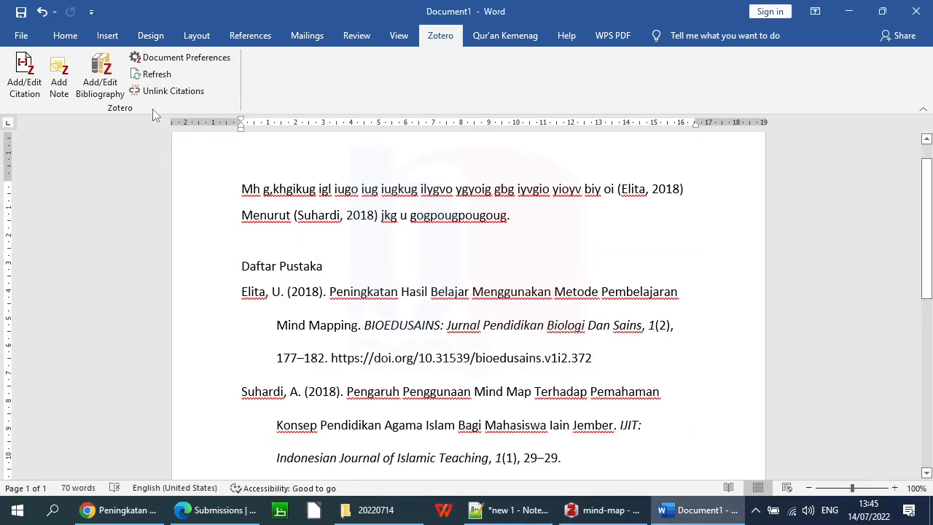
{"action": "left_click", "coordinate": [154, 75]}
- Change the document's Zotero citation style to IEEE
{"action": "left_click", "coordinate": [163, 56]}
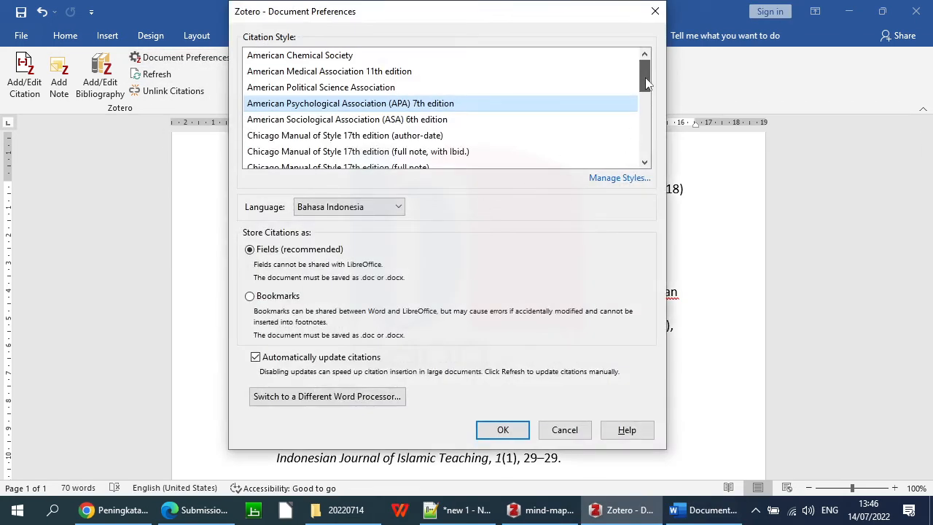
{"action": "left_click_drag", "start_coordinate": [645, 83], "coordinate": [646, 113]}
{"action": "left_click_drag", "start_coordinate": [647, 116], "coordinate": [647, 120]}
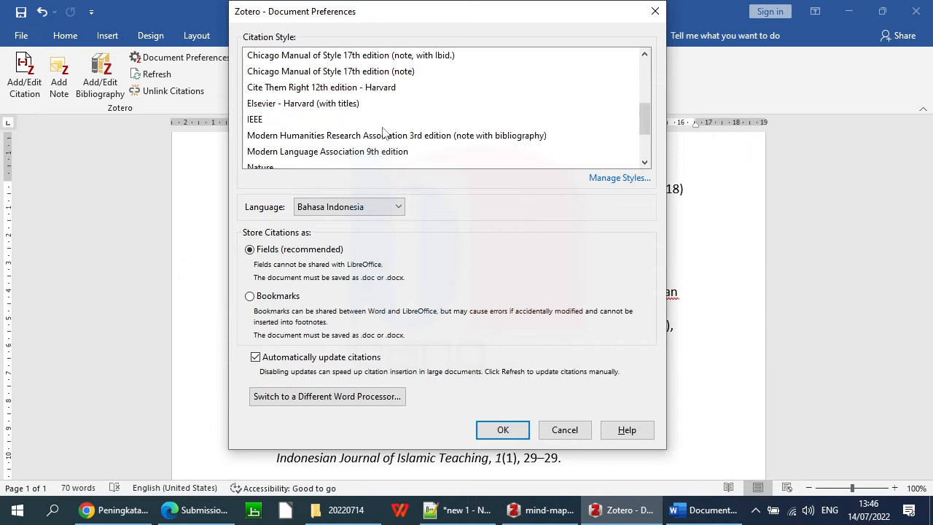
{"action": "left_click", "coordinate": [261, 121]}
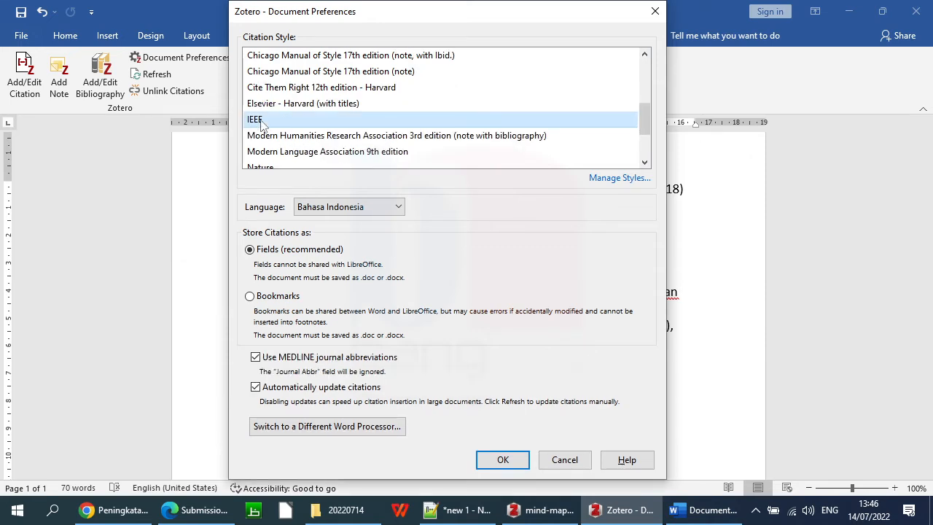
{"action": "left_click", "coordinate": [502, 460]}
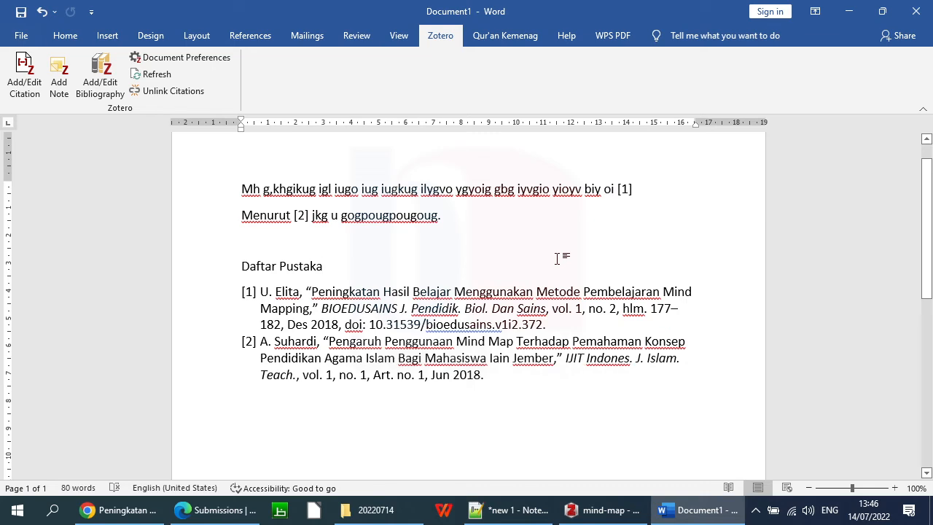
{"action": "left_click", "coordinate": [625, 188]}
{"action": "left_click", "coordinate": [654, 235]}
- Add the line "Hg kgkgigiygigoigiogoioigoi" below the line that starts with "Menurut"
{"action": "left_click", "coordinate": [449, 215]}
{"action": "key", "text": "Return"}
{"action": "type", "text": "Hg kgkgigiy"}
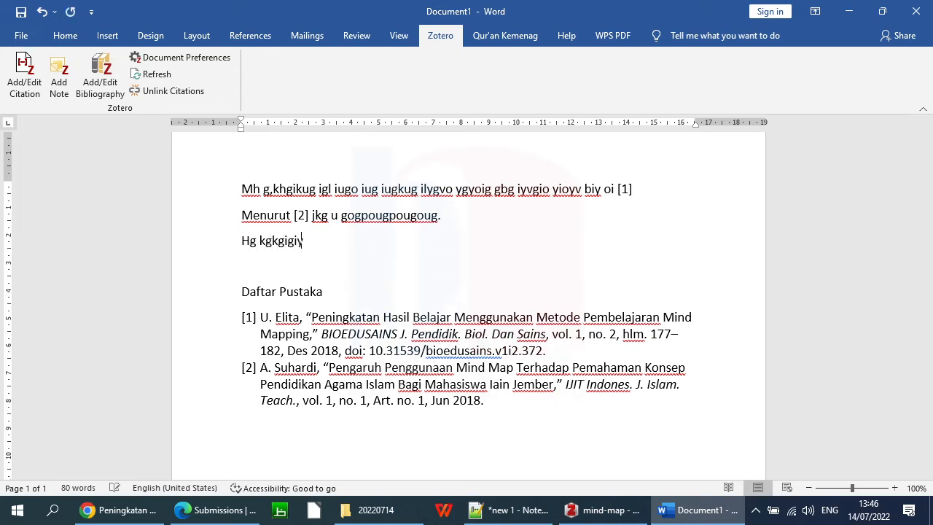
{"action": "type", "text": "gigoigiogoioigoi"}
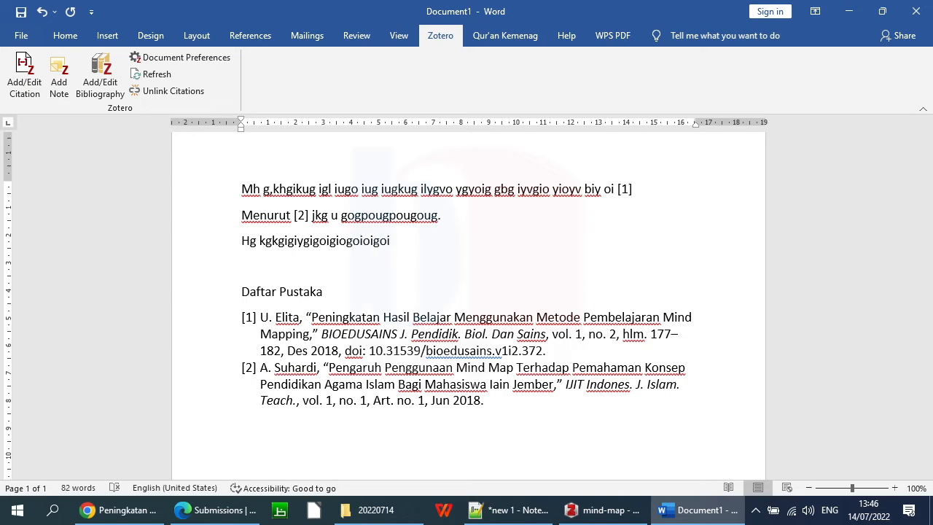
- Insert a citation for "Peningkatan Hasil Belajar Menggunakan Metode Pembelajaran Mind Mapping" at the end of the new line
{"action": "left_click", "coordinate": [24, 81]}
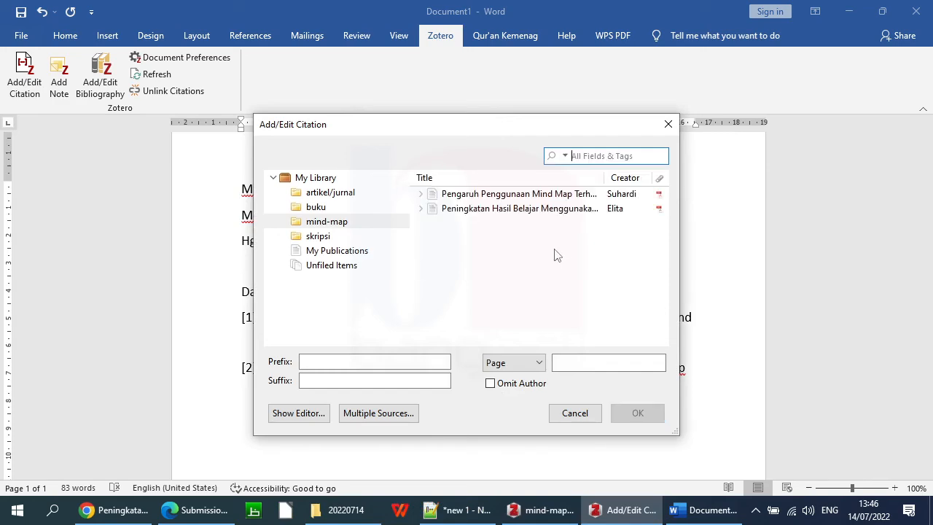
{"action": "left_click", "coordinate": [583, 211]}
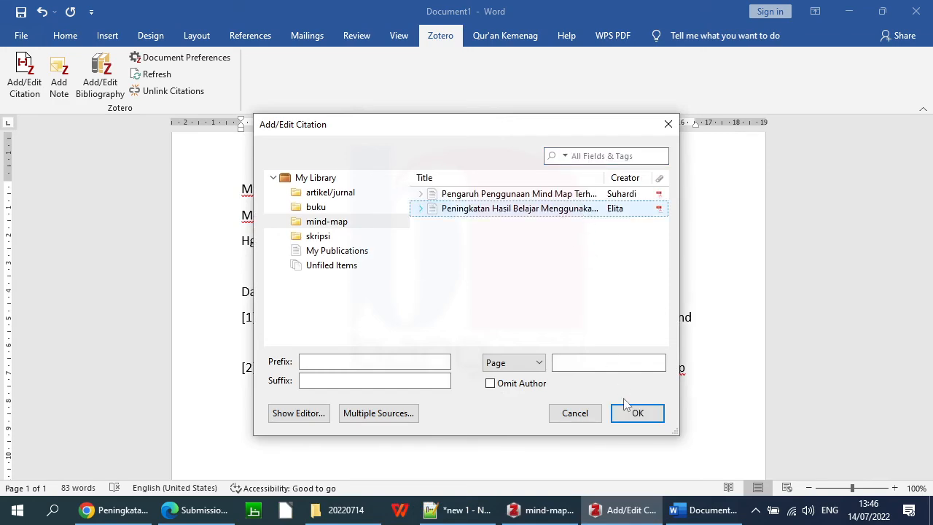
{"action": "left_click", "coordinate": [631, 421]}
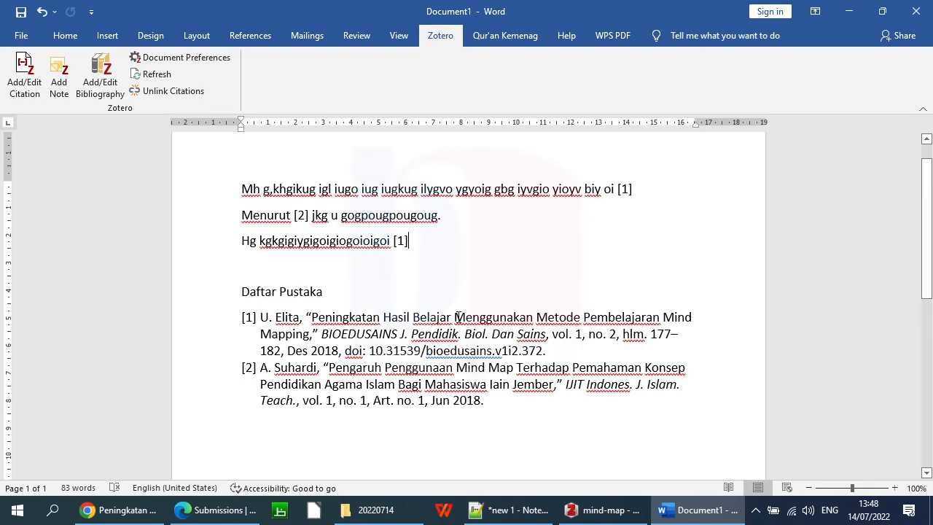
- In Zotero, retitle the Elita article in the mind-map collection as "Peningkatan Hasil Belajar Siswa Menggunakan Metode Pembelajaran Mind Mapping"
{"action": "left_click", "coordinate": [457, 317]}
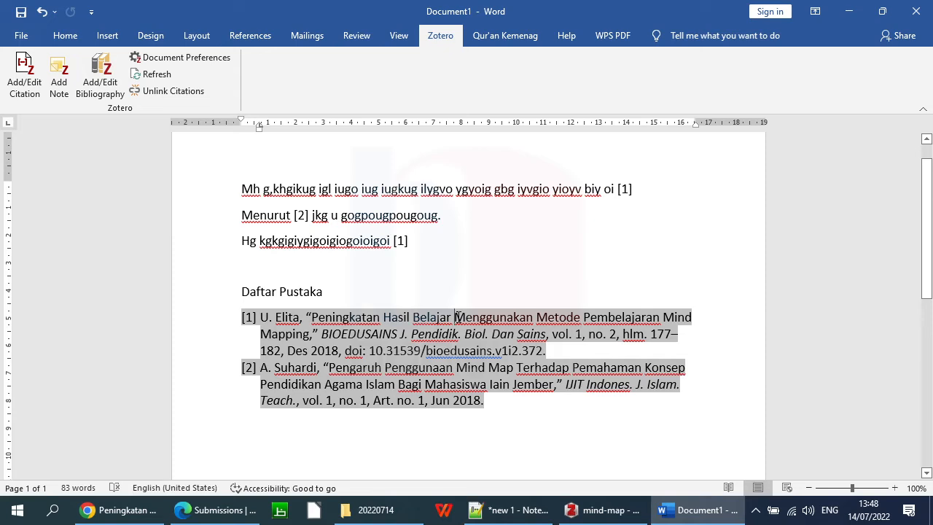
{"action": "left_click", "coordinate": [599, 516]}
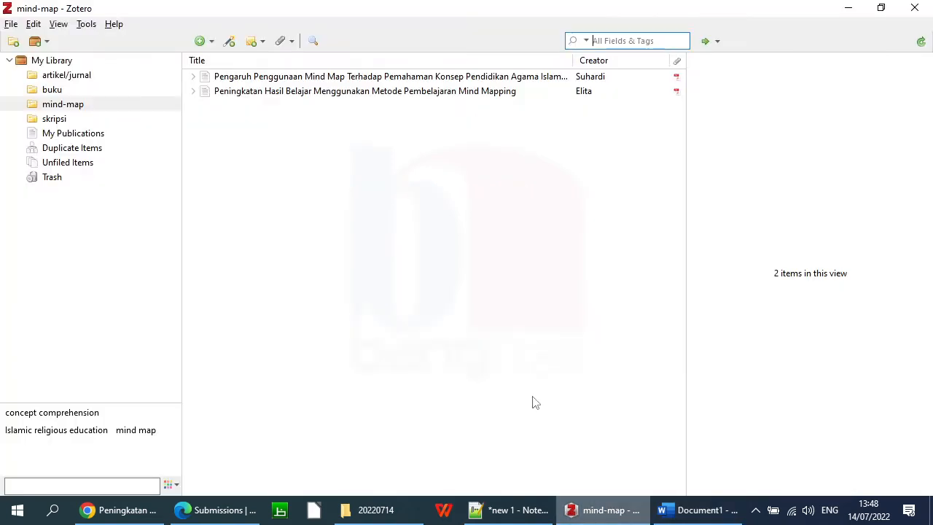
{"action": "left_click", "coordinate": [365, 93]}
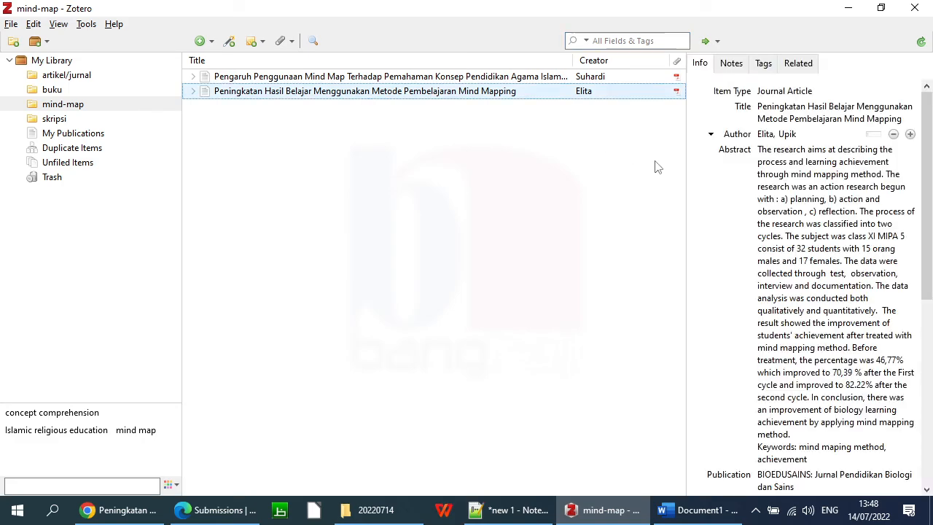
{"action": "left_click", "coordinate": [850, 109]}
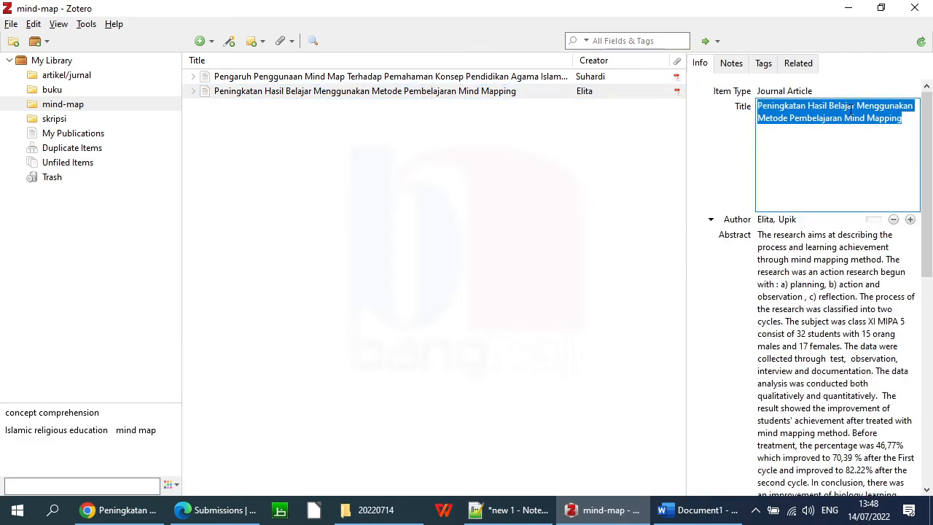
{"action": "left_click", "coordinate": [856, 108]}
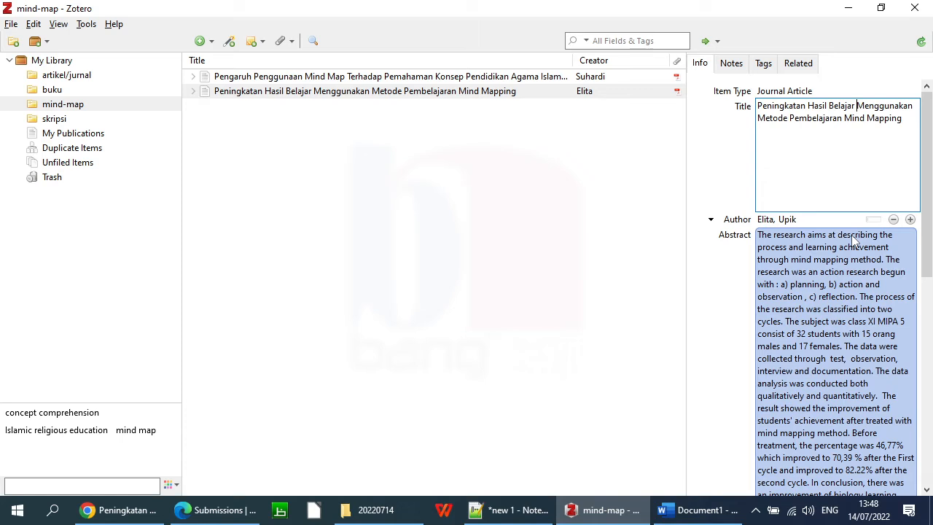
{"action": "type", "text": "Siswa"}
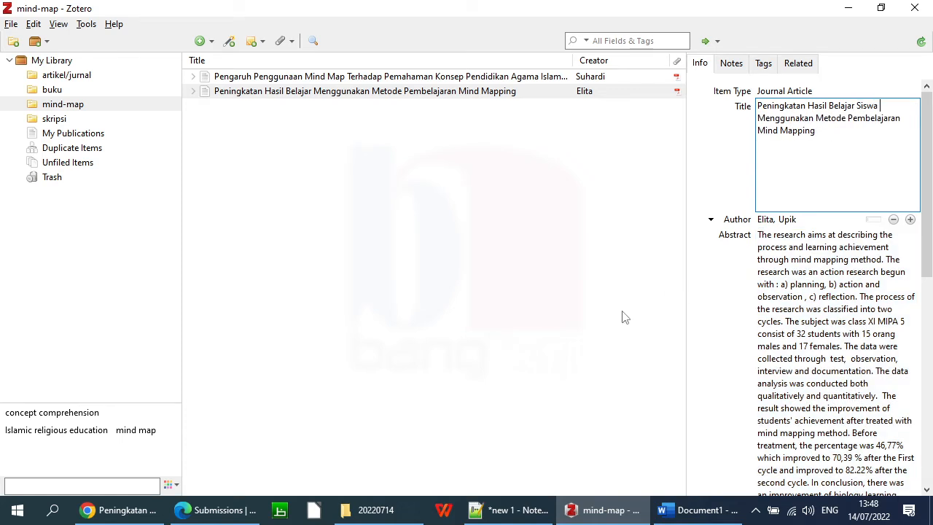
{"action": "left_click", "coordinate": [574, 245]}
{"action": "left_click", "coordinate": [774, 131]}
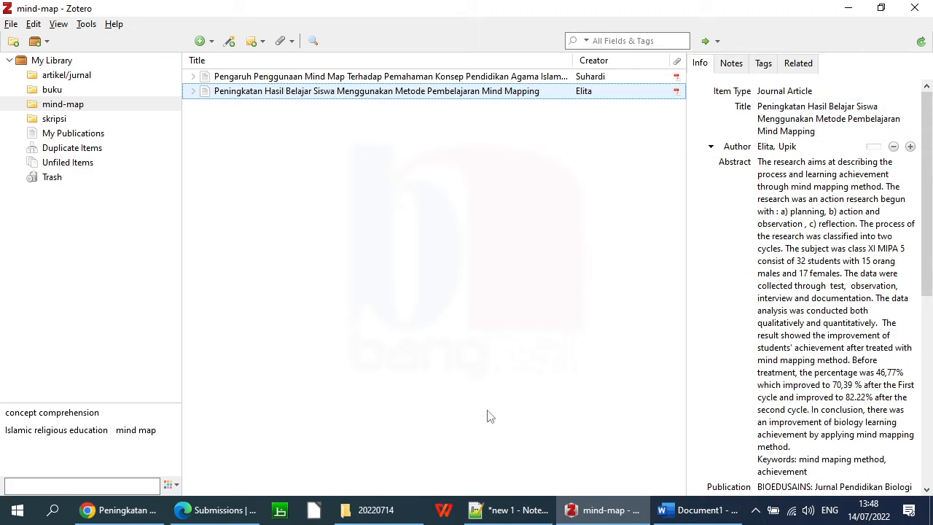
- Return to the Word document and refresh its Zotero citations and bibliography
{"action": "left_click", "coordinate": [705, 512]}
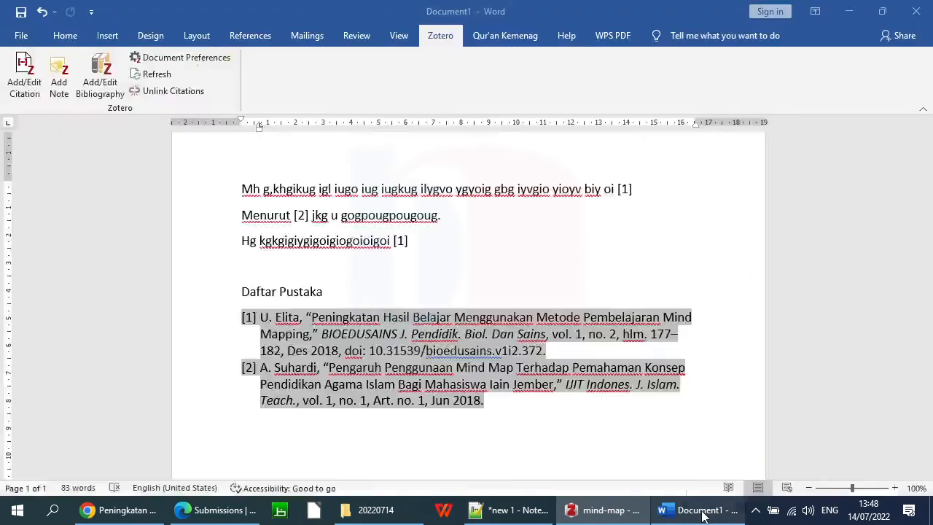
{"action": "left_click", "coordinate": [459, 317]}
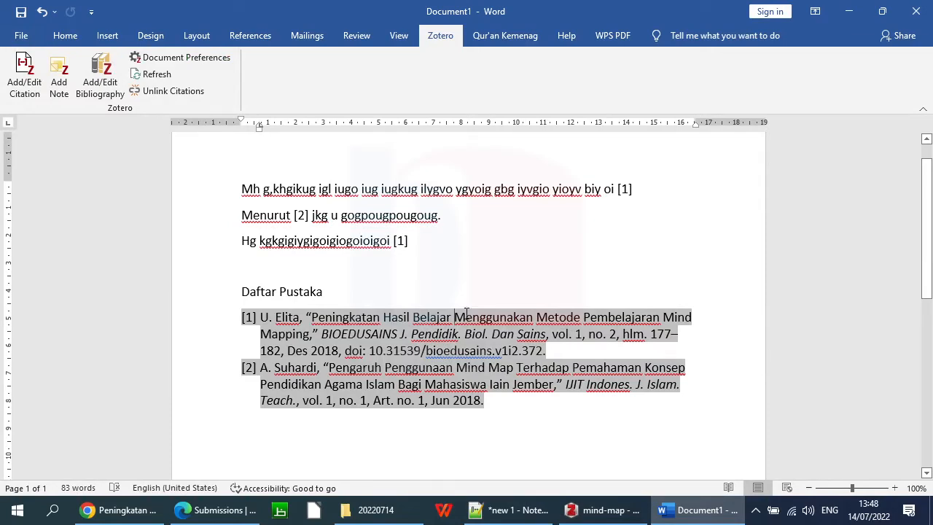
{"action": "left_click", "coordinate": [159, 76]}
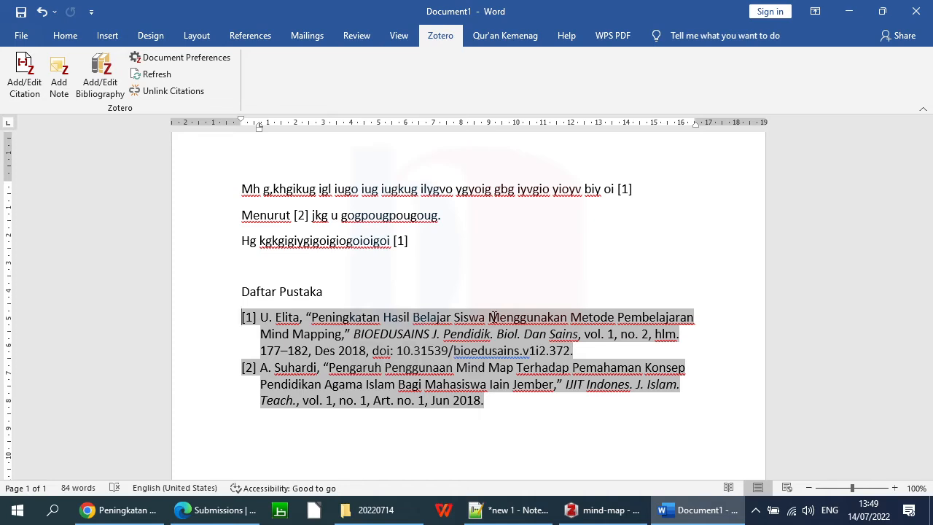
- Switch to Chrome, open "FULL Tutorial ZOTERO dari NOL" from the Zotero Reference Manager playlist on YouTube, and pause it
{"action": "left_click", "coordinate": [120, 510]}
{"action": "left_click", "coordinate": [426, 13]}
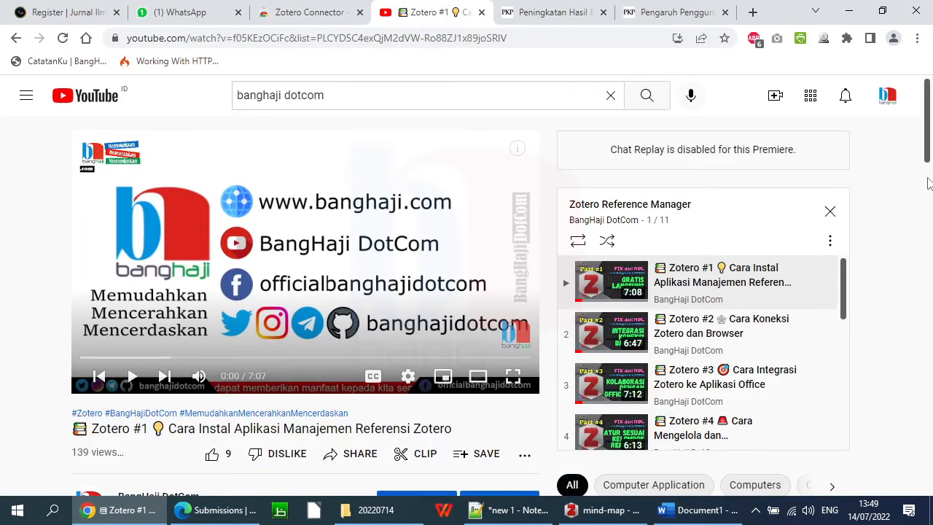
{"action": "left_click_drag", "start_coordinate": [929, 86], "coordinate": [929, 151]}
{"action": "left_click_drag", "start_coordinate": [930, 122], "coordinate": [930, 108]}
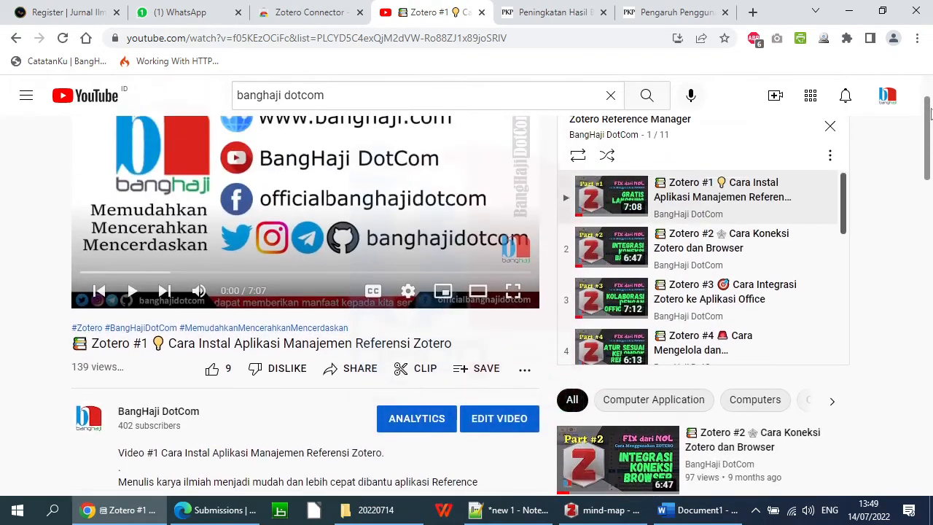
{"action": "left_click_drag", "start_coordinate": [843, 218], "coordinate": [841, 401]}
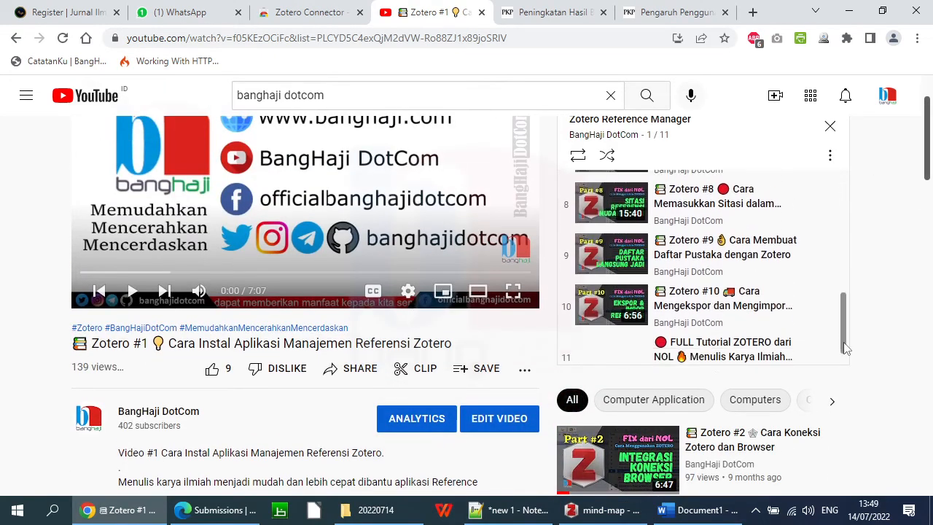
{"action": "left_click", "coordinate": [734, 346]}
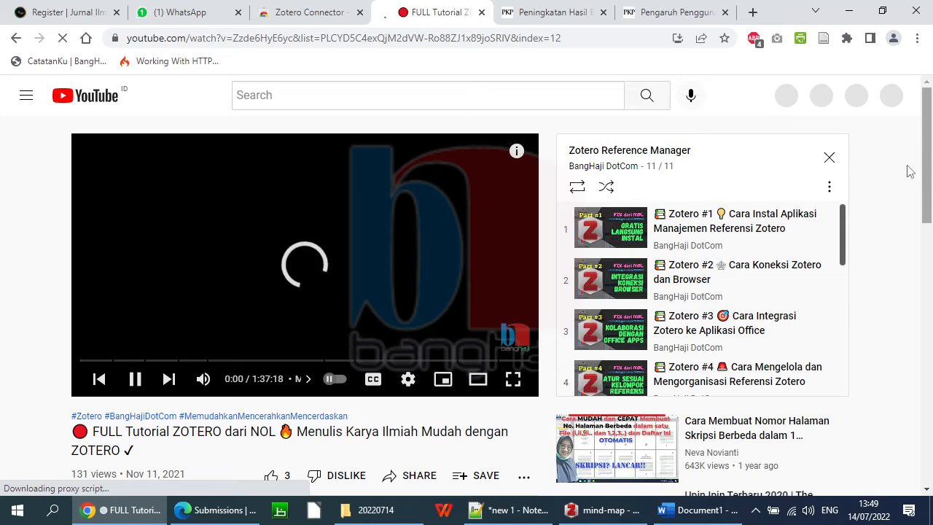
{"action": "left_click_drag", "start_coordinate": [924, 151], "coordinate": [929, 194]}
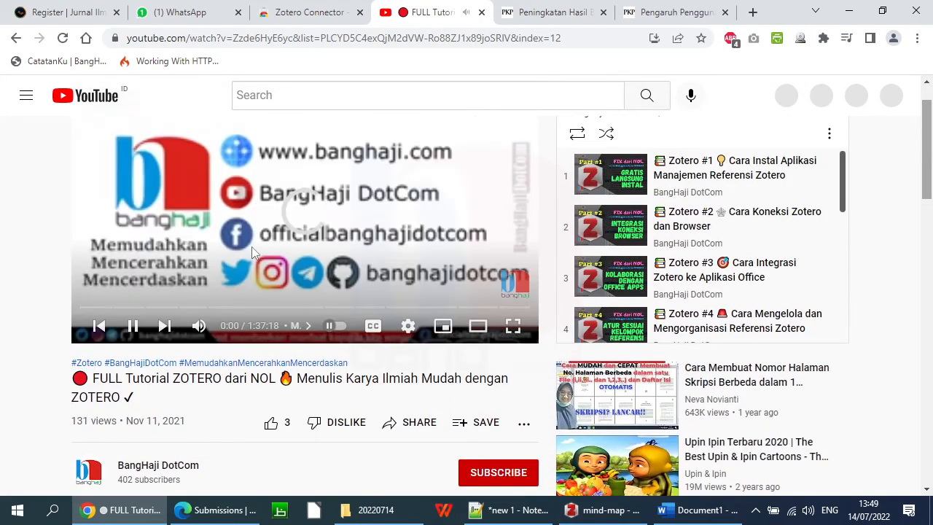
{"action": "left_click", "coordinate": [289, 210]}
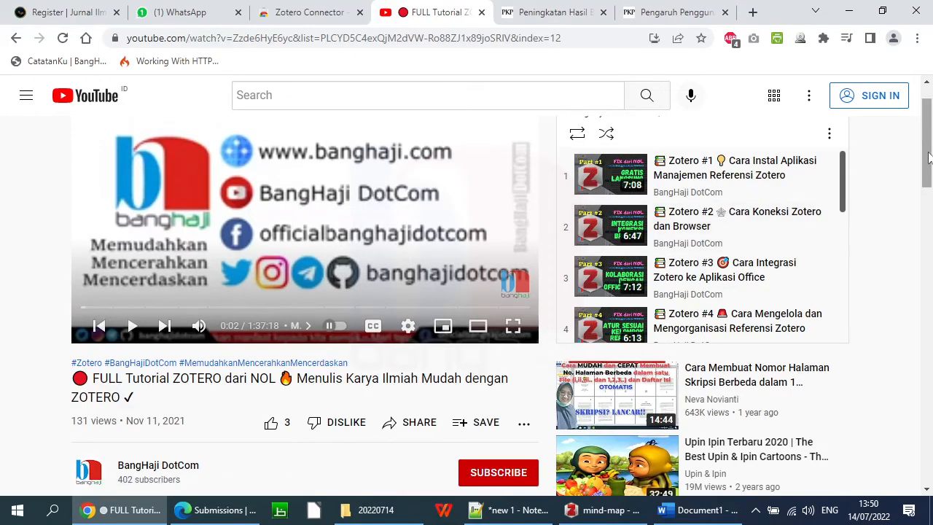
- Expand the full tutorial video's description and examine its timeline of topics and part links
{"action": "left_click_drag", "start_coordinate": [930, 175], "coordinate": [930, 211]}
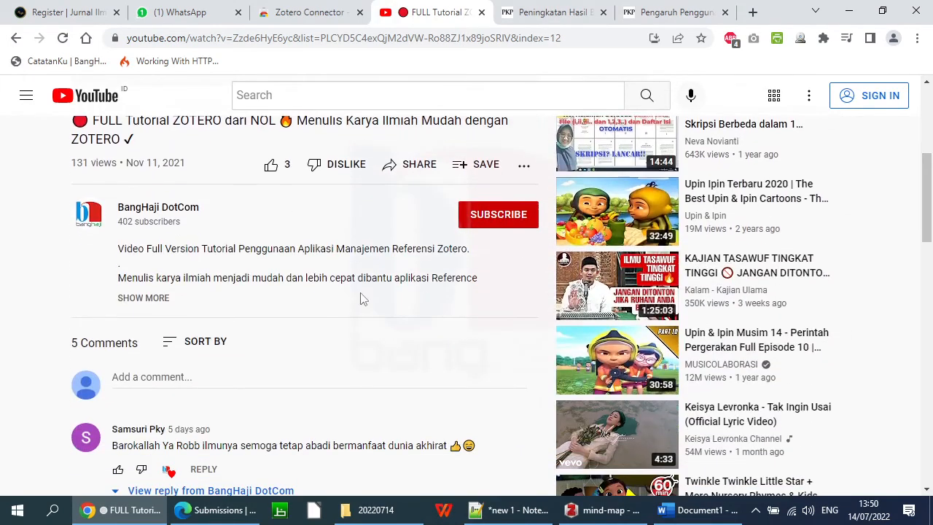
{"action": "left_click", "coordinate": [164, 299]}
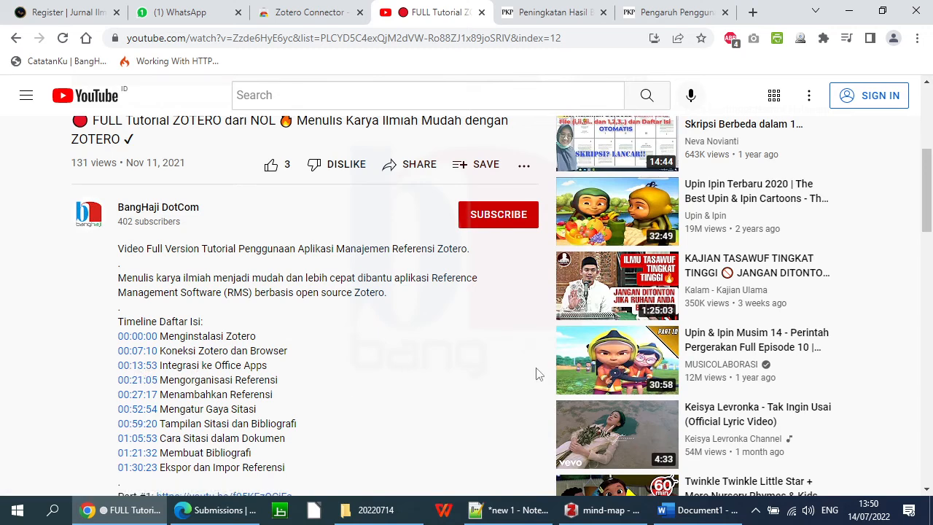
{"action": "left_click_drag", "start_coordinate": [927, 194], "coordinate": [929, 165]}
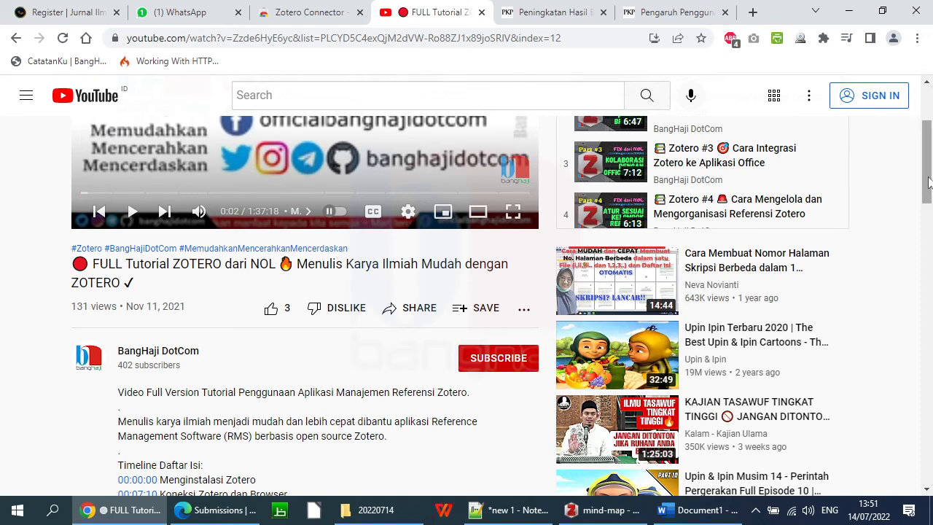
{"action": "left_click_drag", "start_coordinate": [929, 165], "coordinate": [931, 124]}
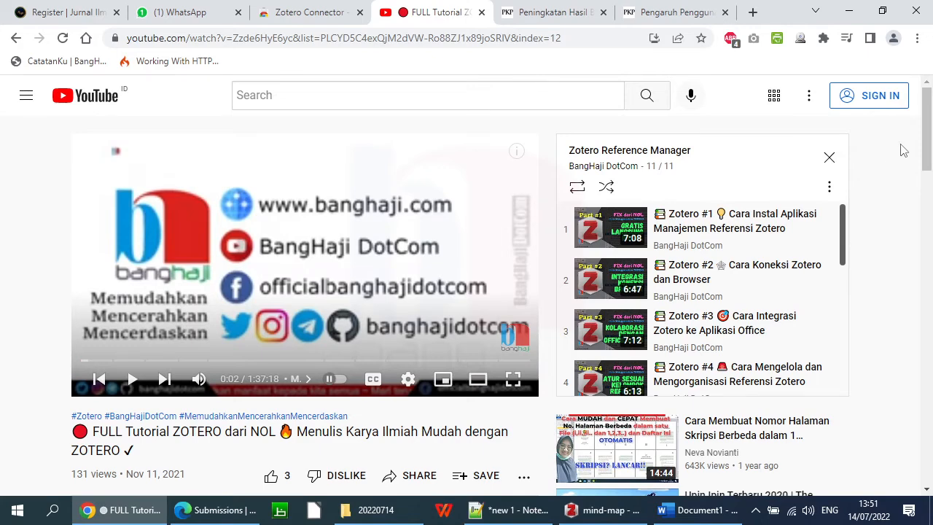
{"action": "left_click_drag", "start_coordinate": [927, 122], "coordinate": [928, 168]}
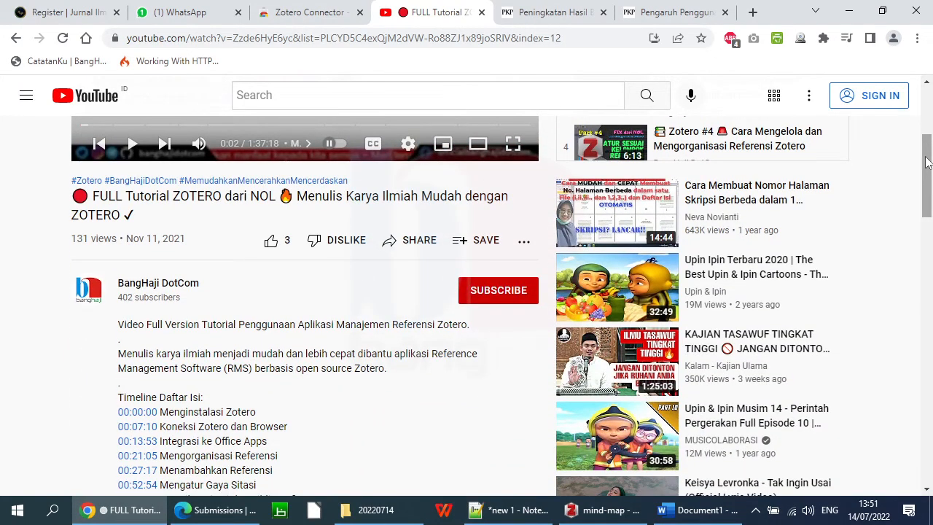
{"action": "mouse_move", "coordinate": [927, 169]}
{"action": "left_mouse_down"}
{"action": "mouse_move", "coordinate": [927, 214]}
{"action": "mouse_move", "coordinate": [928, 184]}
{"action": "left_mouse_up"}
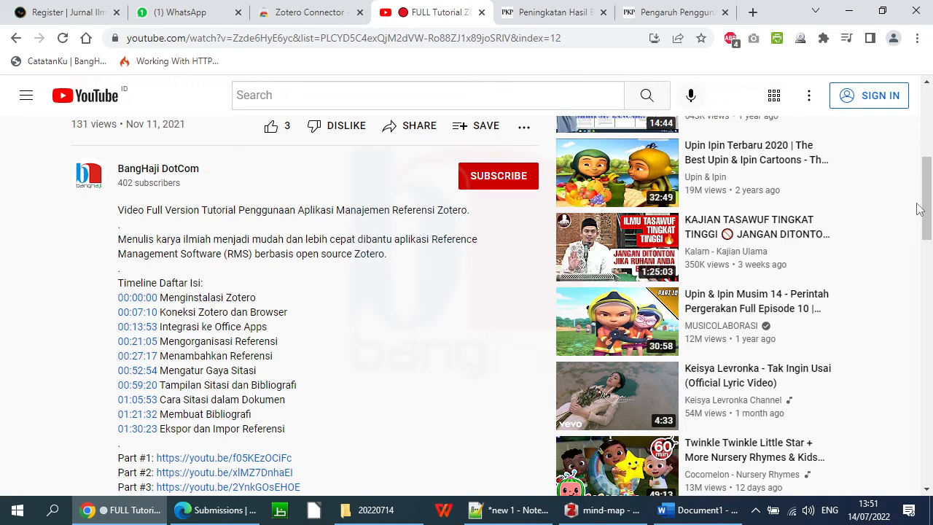
- Return to Word and add the line "Iybnoto7no7bny8nf bkfbif6 6fkjfi7fo7ivyvovovv6 v767v68v6v 89f" above the "Daftar Pustaka" heading, with blank lines around it
{"action": "left_click", "coordinate": [704, 517]}
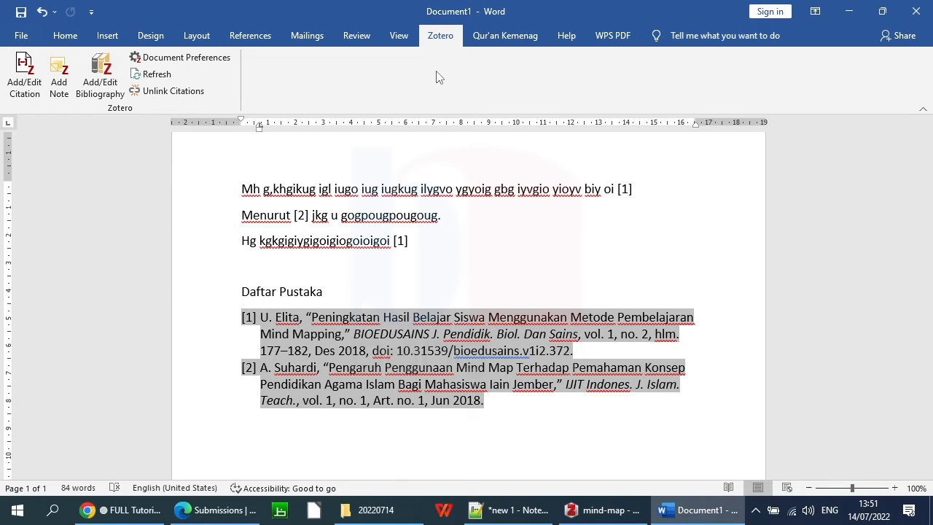
{"action": "left_click", "coordinate": [316, 270]}
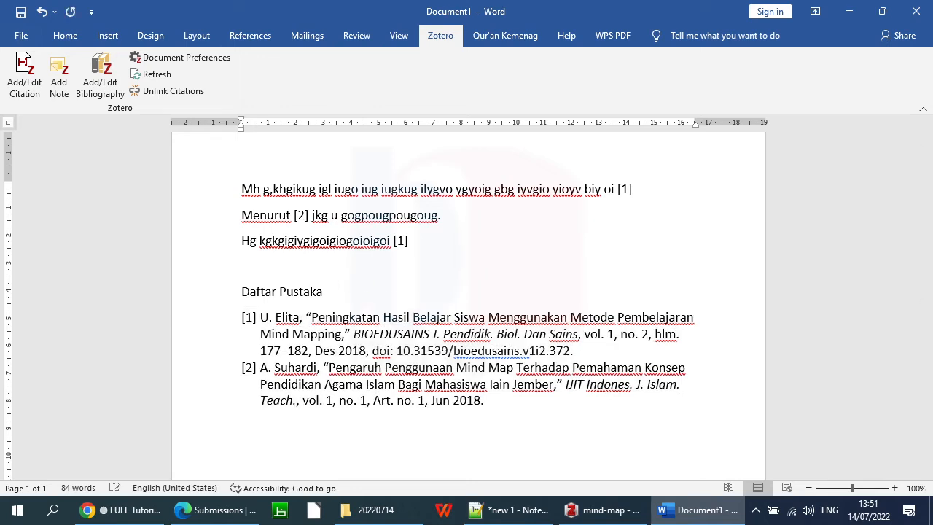
{"action": "key", "text": "BackSpace"}
{"action": "key", "text": "Return"}
{"action": "key", "text": "Return"}
{"action": "key", "text": "Up"}
{"action": "key", "text": "Up"}
{"action": "key", "text": "Down"}
{"action": "type", "text": "iyb"}
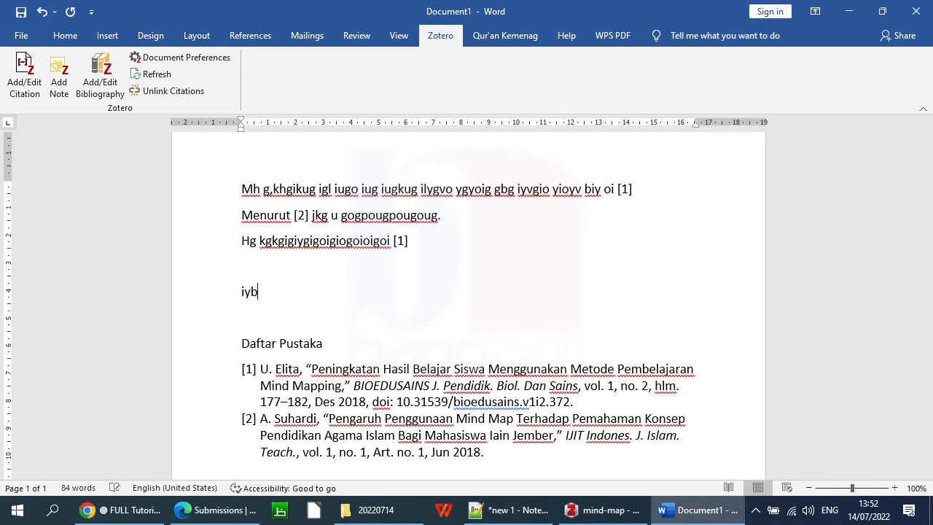
{"action": "type", "text": "noto7no7bny8nf bkfbif6"}
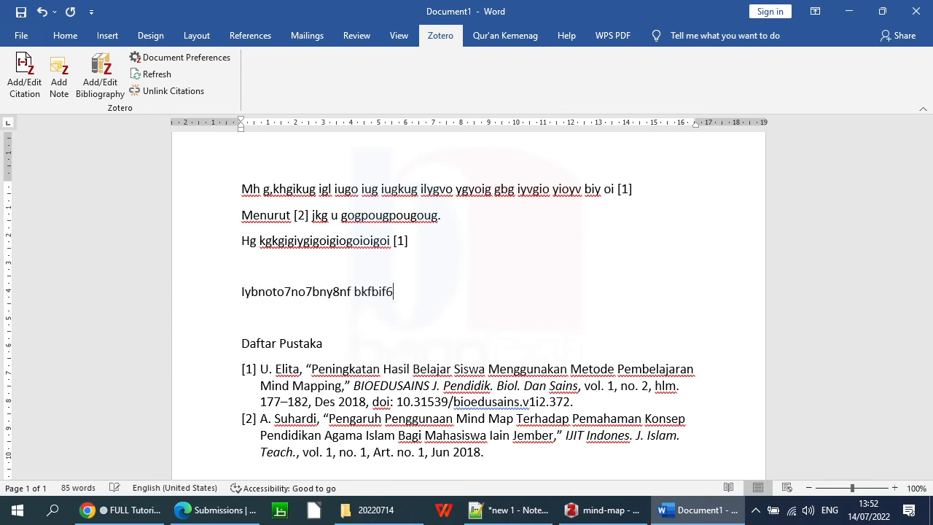
{"action": "type", "text": " 6fkjfi7fo7ivyvovov"}
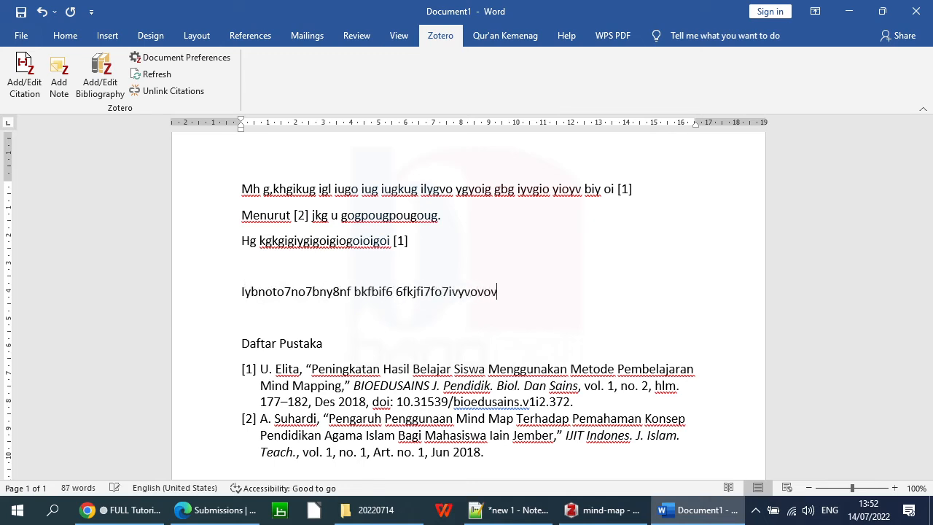
{"action": "type", "text": "v6 v767v68v6v 89f"}
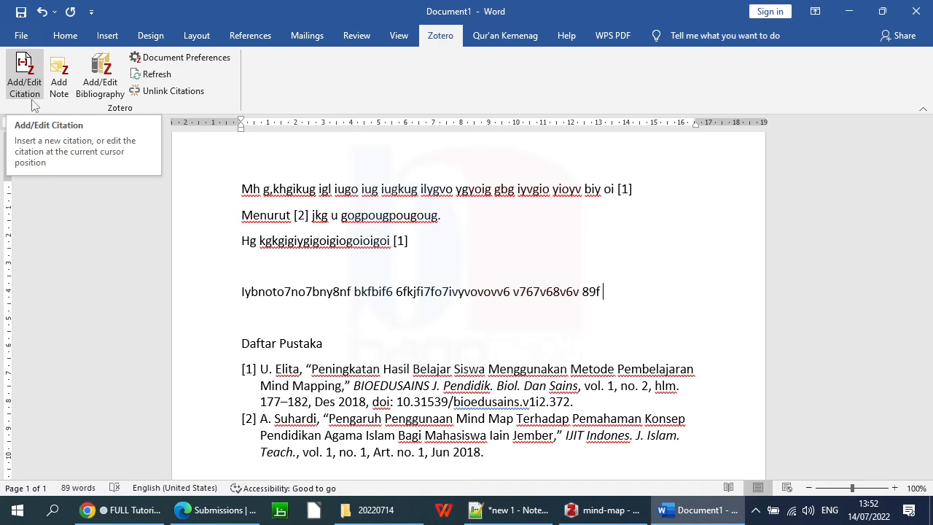
- Insert a Zotero citation of "Strategi Dakwah Forum Silaturrahim Majlis (FOSIMA)" from the artikel/jurnal collection after the line ending in "89f"
{"action": "left_click", "coordinate": [24, 68]}
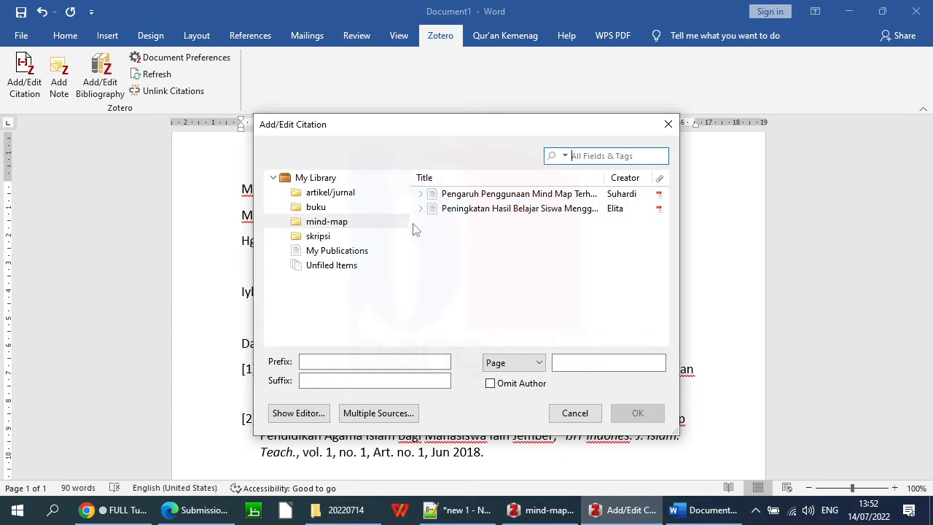
{"action": "left_click", "coordinate": [317, 210]}
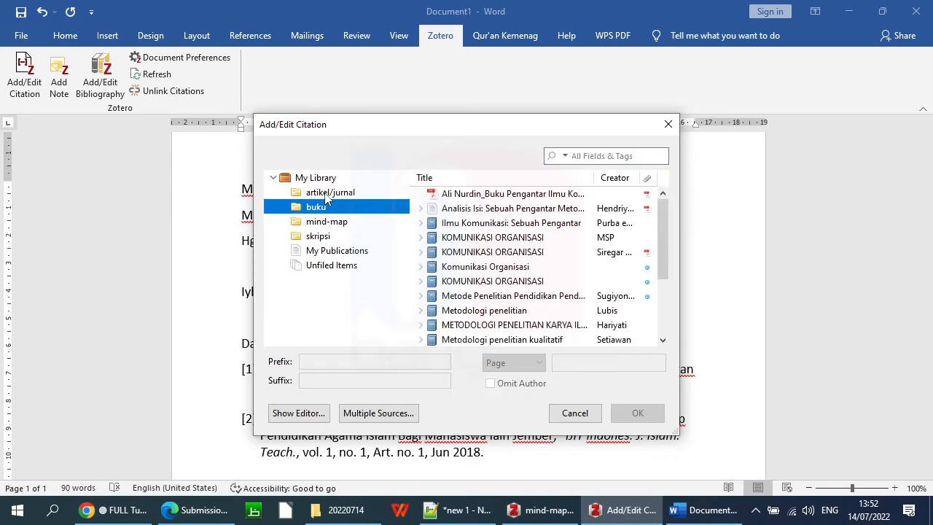
{"action": "left_click", "coordinate": [326, 194]}
{"action": "left_click", "coordinate": [326, 223]}
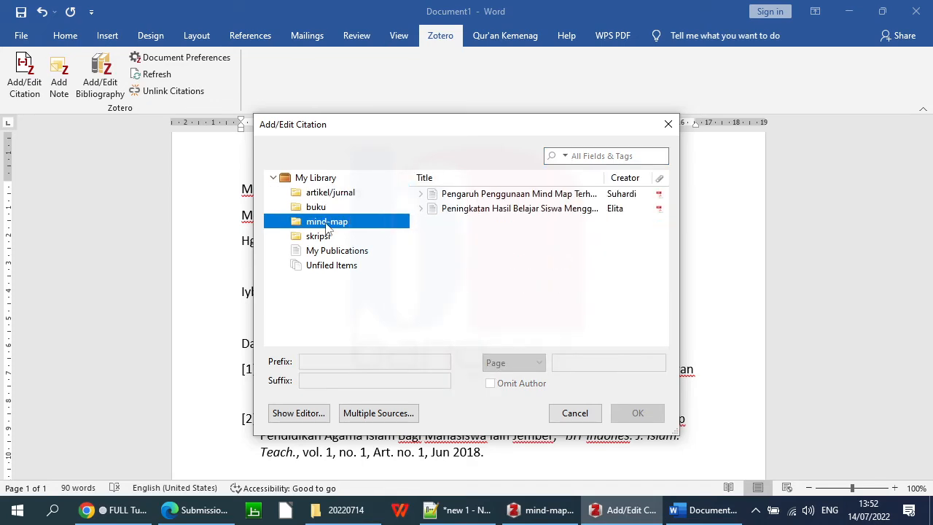
{"action": "left_click", "coordinate": [325, 238]}
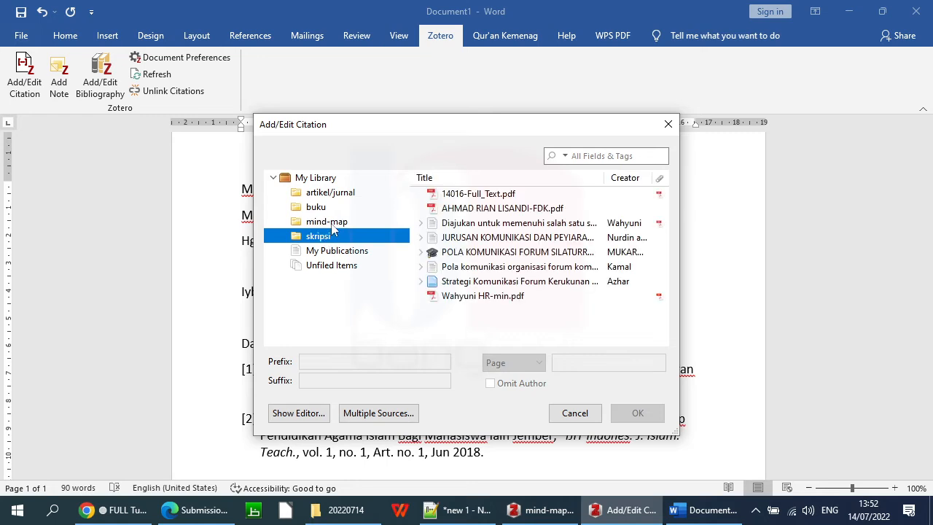
{"action": "left_click", "coordinate": [332, 223]}
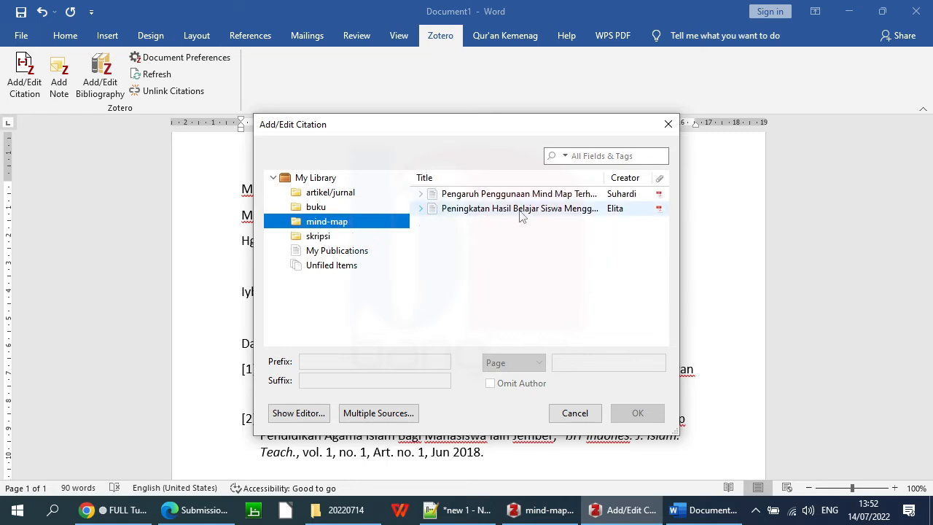
{"action": "left_click", "coordinate": [326, 194]}
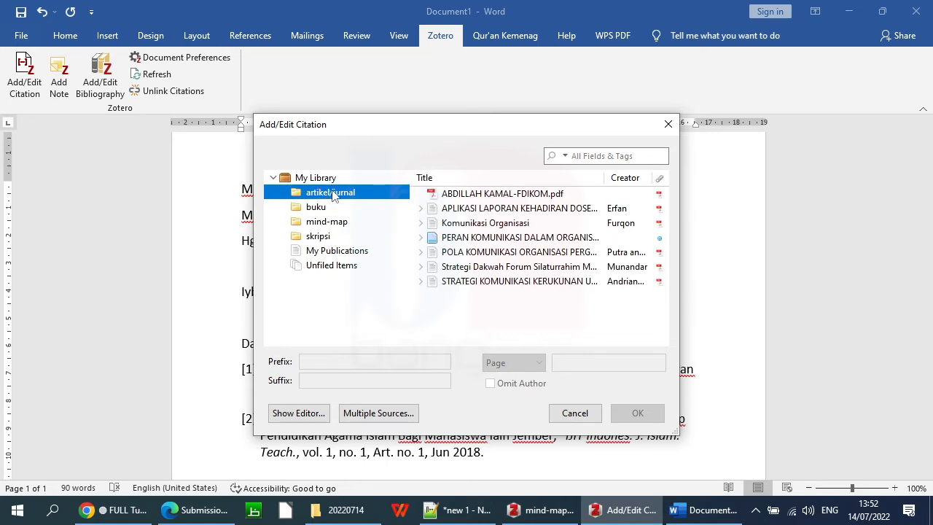
{"action": "left_click", "coordinate": [499, 271]}
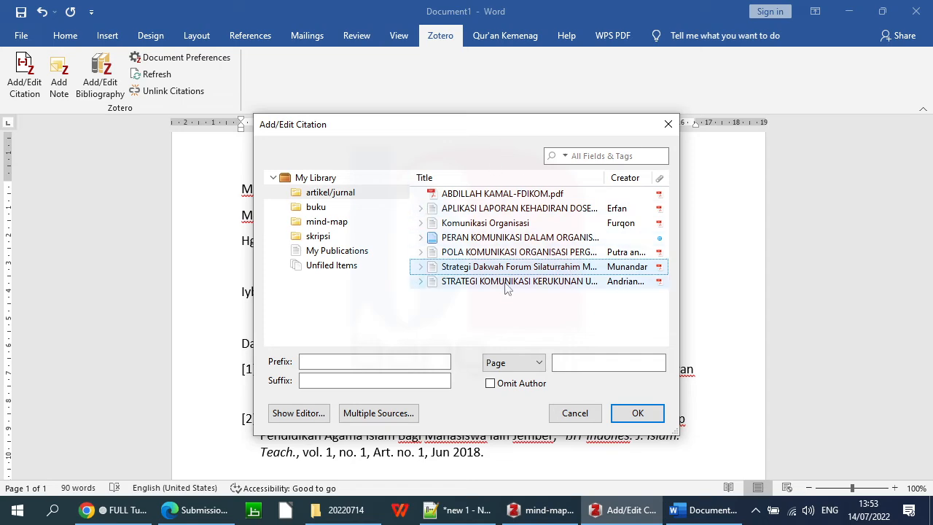
{"action": "left_click", "coordinate": [638, 411]}
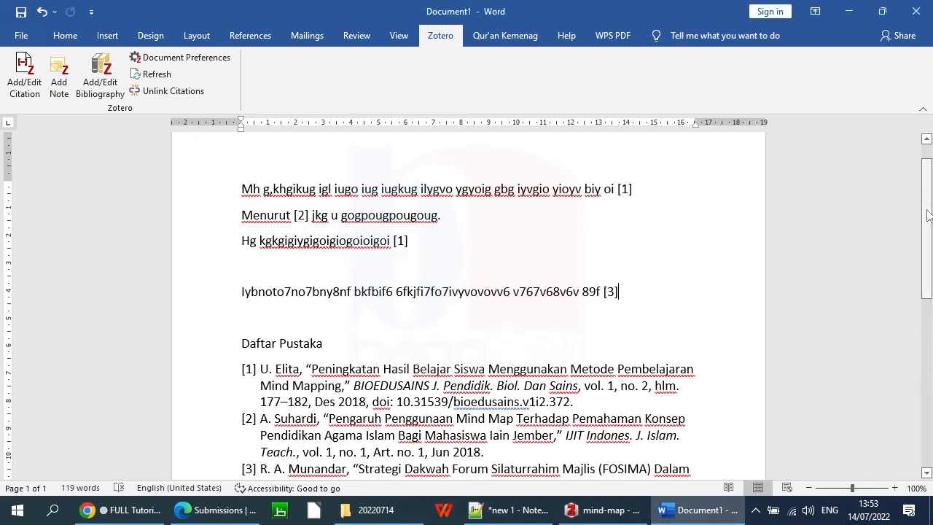
- Change the document's Zotero citation style to Turabian 8th edition (full note), with citations displayed as footnotes
{"action": "left_click_drag", "start_coordinate": [927, 213], "coordinate": [928, 253]}
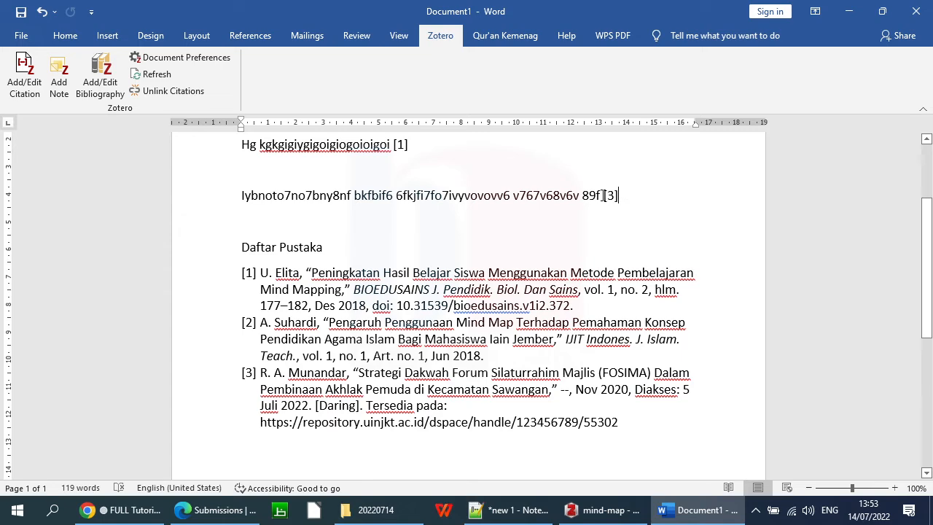
{"action": "left_click", "coordinate": [170, 62]}
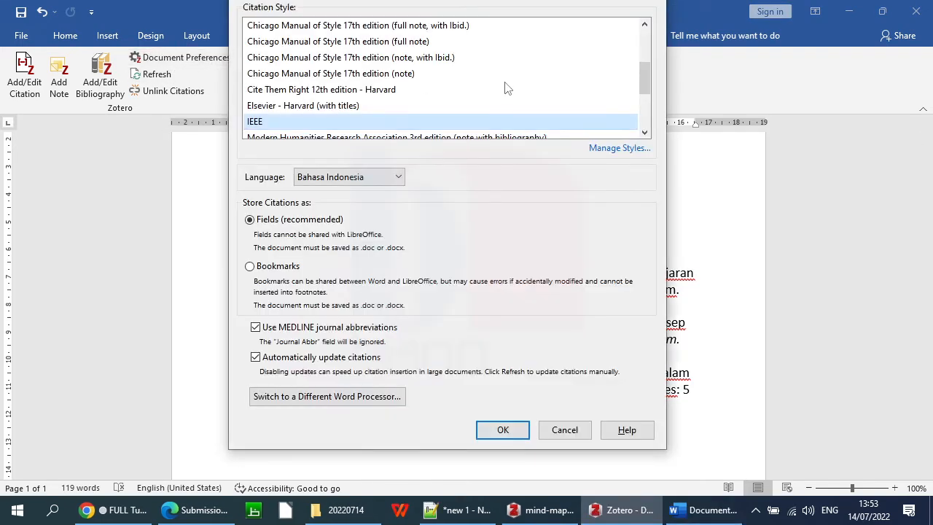
{"action": "mouse_move", "coordinate": [645, 75]}
{"action": "left_mouse_down"}
{"action": "mouse_move", "coordinate": [639, 48]}
{"action": "mouse_move", "coordinate": [641, 62]}
{"action": "left_mouse_up"}
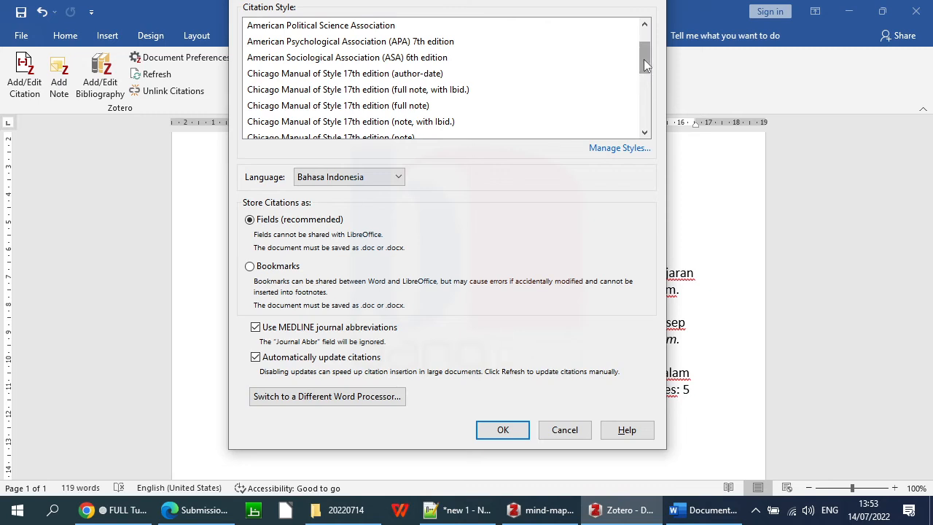
{"action": "left_click_drag", "start_coordinate": [643, 65], "coordinate": [644, 115]}
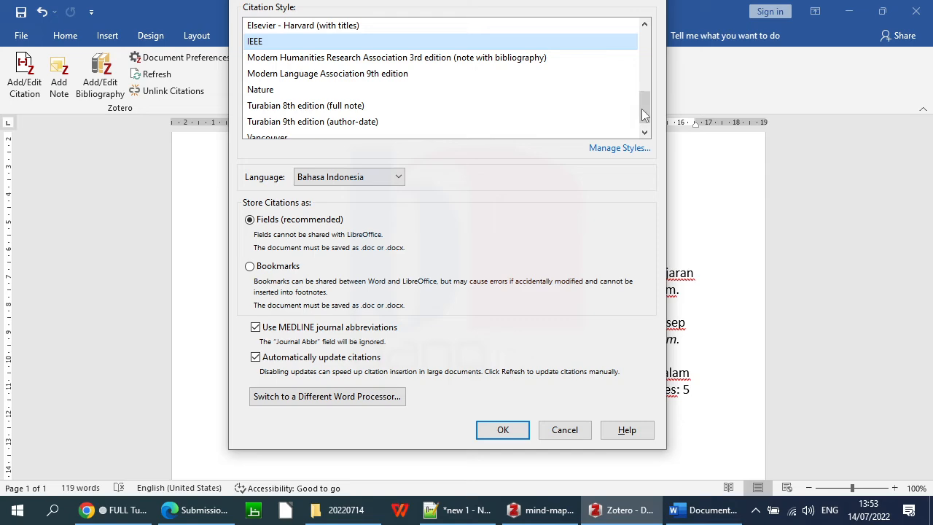
{"action": "left_click", "coordinate": [343, 106]}
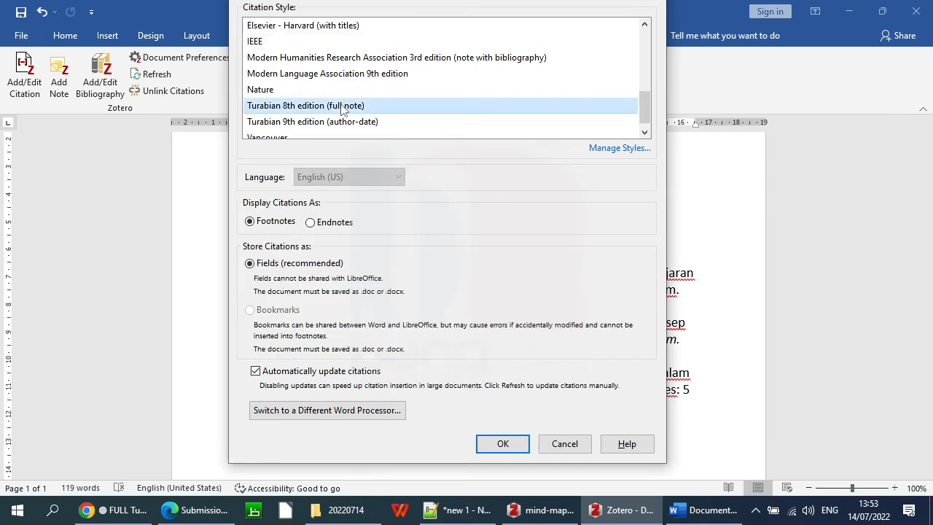
{"action": "left_click", "coordinate": [504, 443]}
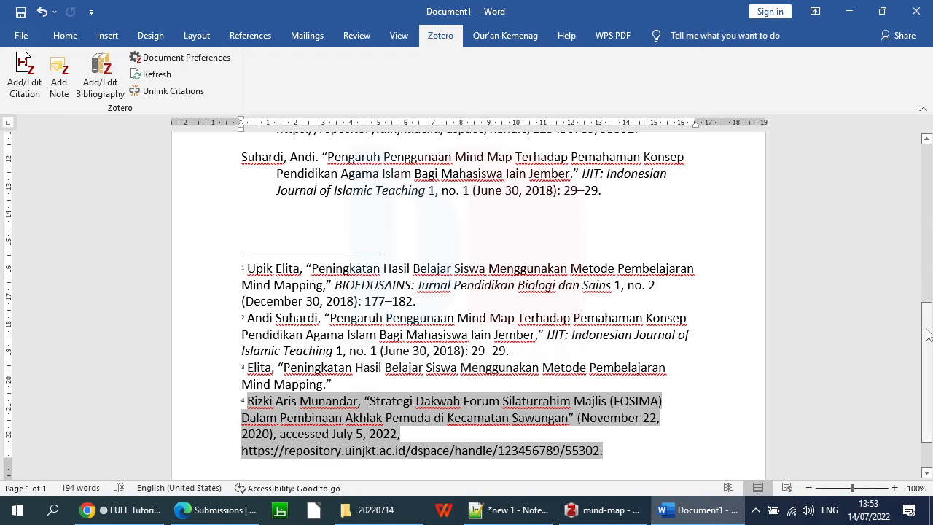
- Review the footnotes and bibliography, and change the Zotero citation style to Modern Language Association 9th edition
{"action": "left_click_drag", "start_coordinate": [927, 333], "coordinate": [923, 183]}
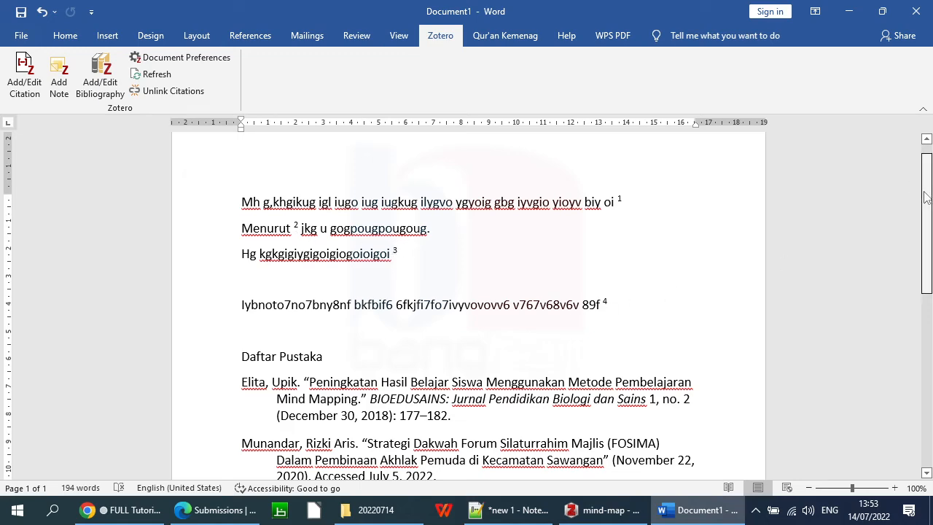
{"action": "left_click_drag", "start_coordinate": [923, 196], "coordinate": [931, 440]}
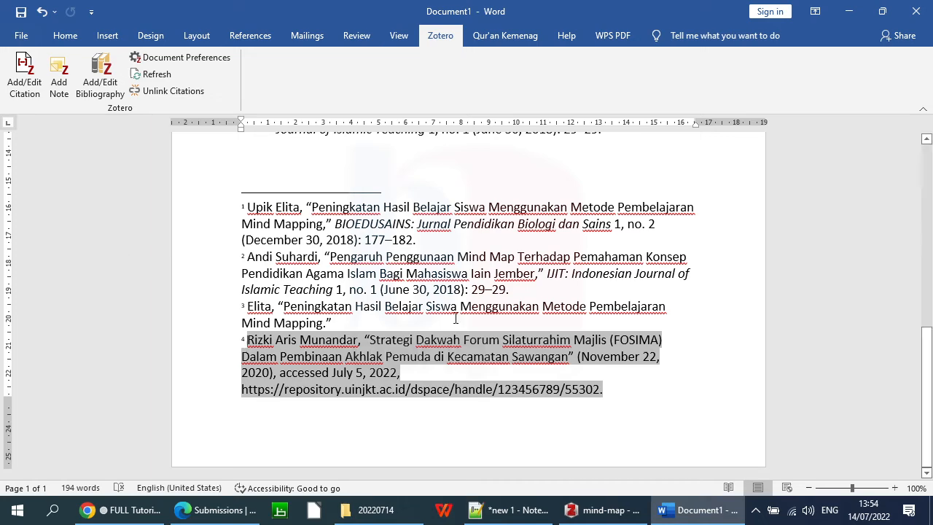
{"action": "scroll", "coordinate": [919, 266], "scroll_direction": "up", "scroll_amount": 1}
{"action": "left_click_drag", "start_coordinate": [920, 265], "coordinate": [921, 290]}
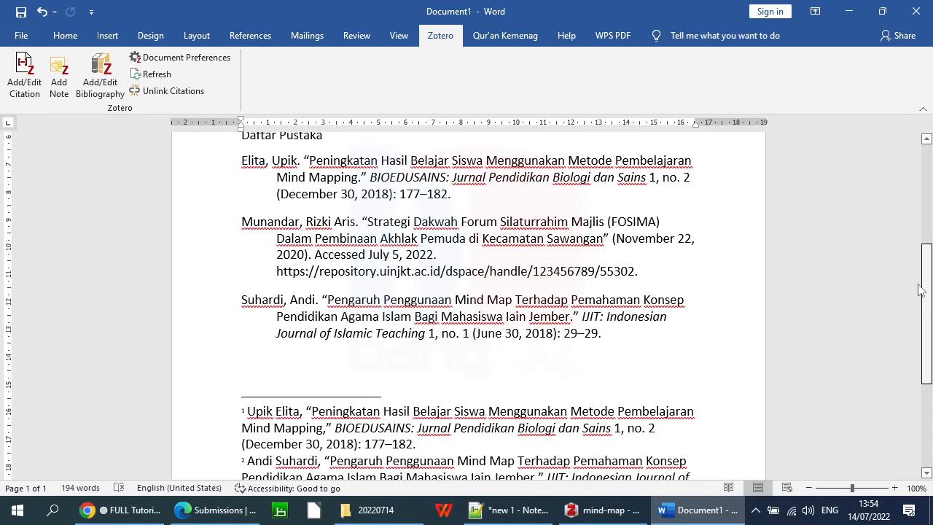
{"action": "left_click_drag", "start_coordinate": [919, 290], "coordinate": [931, 266]}
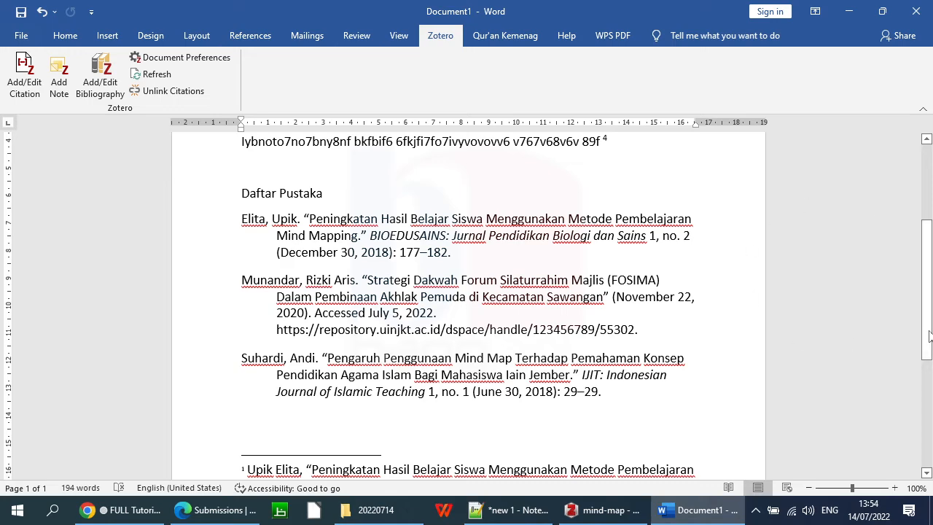
{"action": "mouse_move", "coordinate": [929, 291]}
{"action": "left_mouse_down"}
{"action": "mouse_move", "coordinate": [929, 370]}
{"action": "mouse_move", "coordinate": [930, 246]}
{"action": "left_mouse_up"}
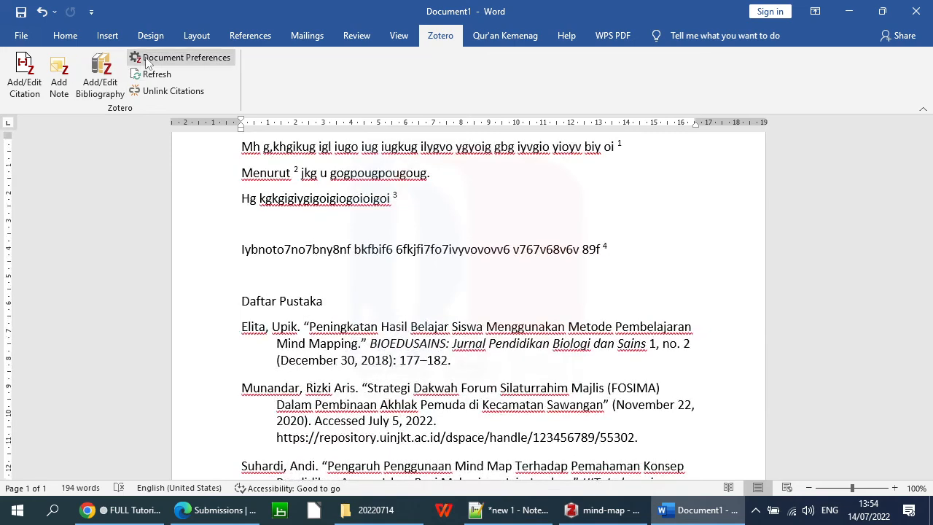
{"action": "left_click", "coordinate": [145, 63]}
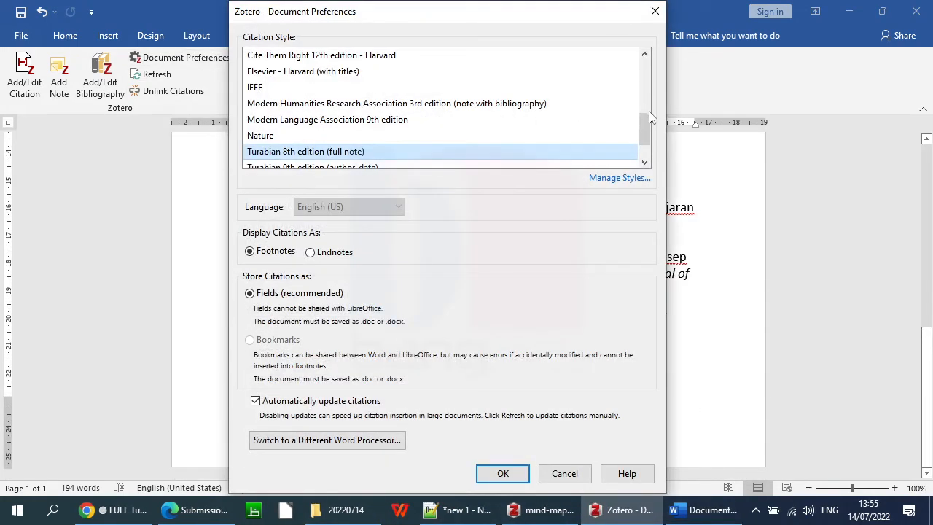
{"action": "left_click", "coordinate": [276, 123]}
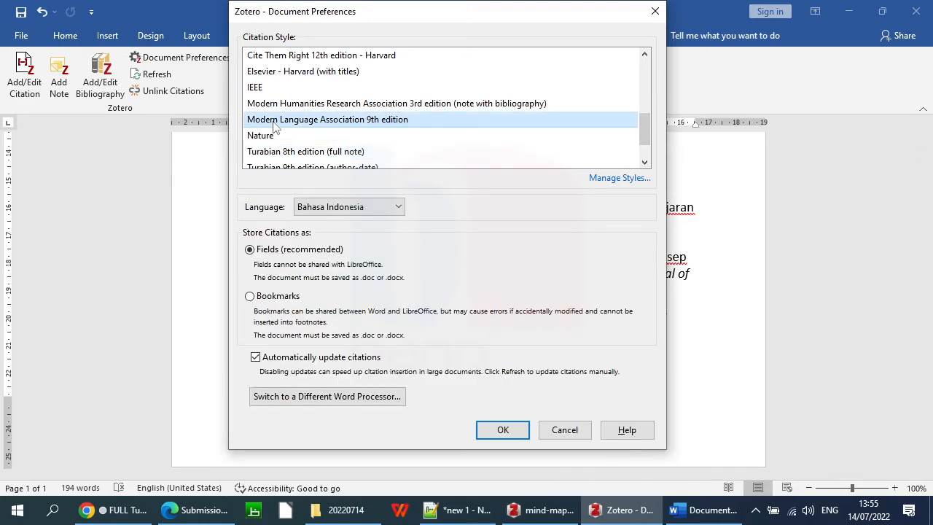
{"action": "left_click", "coordinate": [503, 430]}
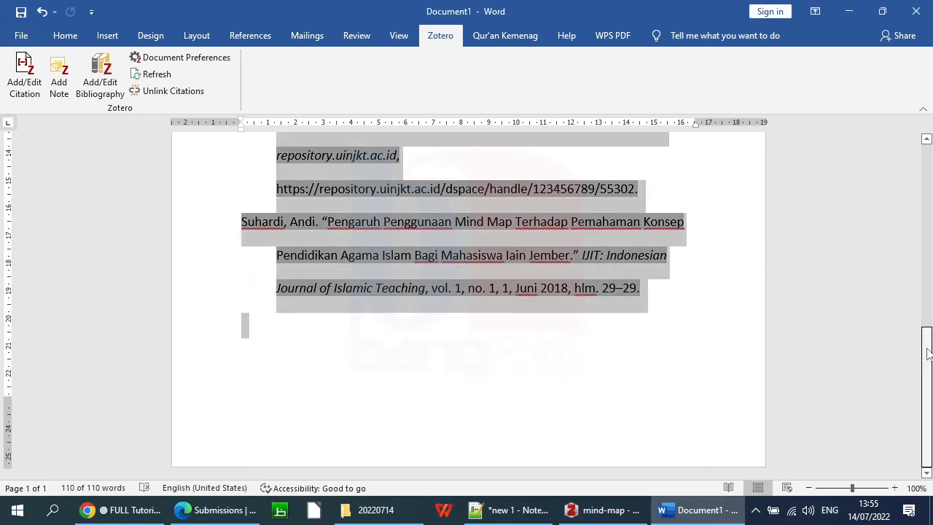
- Clear the text selection and examine how the in-text citations and the "Daftar Pustaka" entries are formatted
{"action": "left_click_drag", "start_coordinate": [927, 354], "coordinate": [927, 191]}
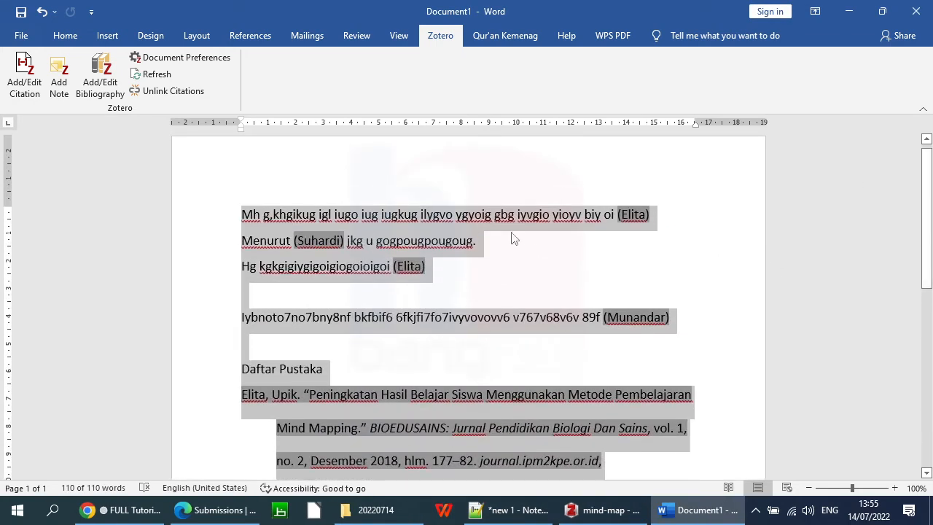
{"action": "left_click", "coordinate": [510, 231]}
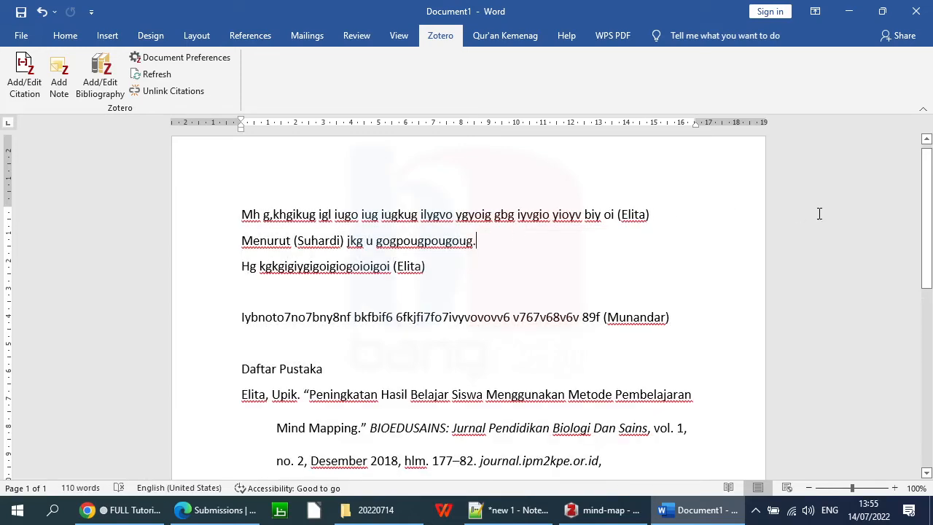
{"action": "left_click_drag", "start_coordinate": [929, 183], "coordinate": [929, 217]}
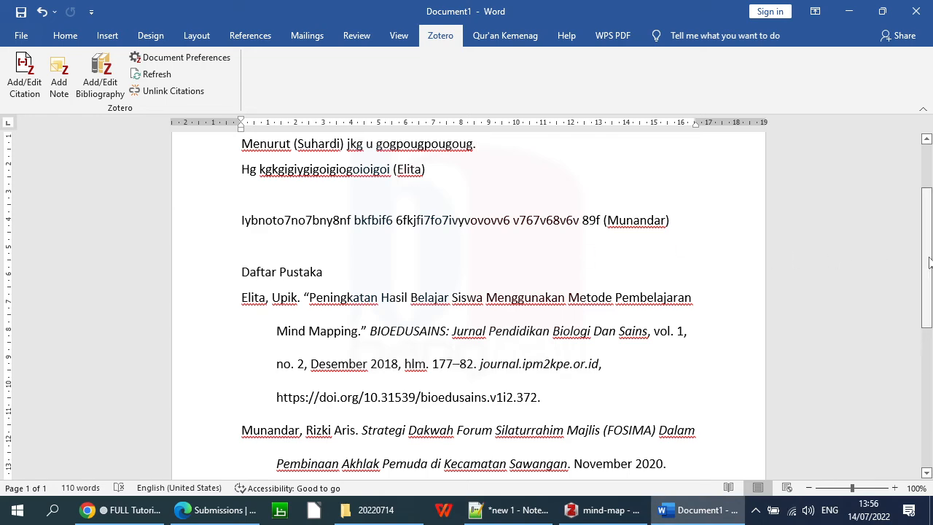
{"action": "scroll", "coordinate": [928, 261], "scroll_direction": "up", "scroll_amount": 1}
{"action": "scroll", "coordinate": [928, 259], "scroll_direction": "down", "scroll_amount": 2}
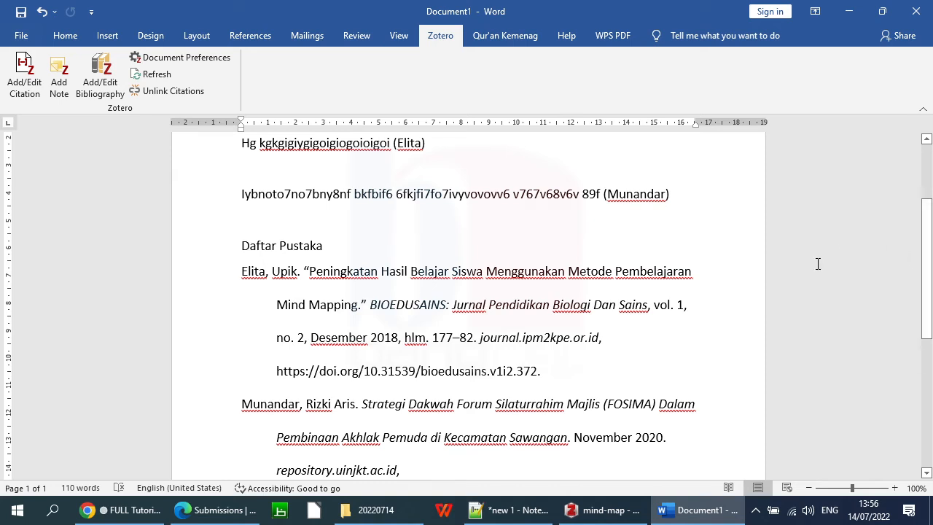
{"action": "scroll", "coordinate": [930, 262], "scroll_direction": "down", "scroll_amount": 2}
{"action": "scroll", "coordinate": [920, 344], "scroll_direction": "down", "scroll_amount": 2}
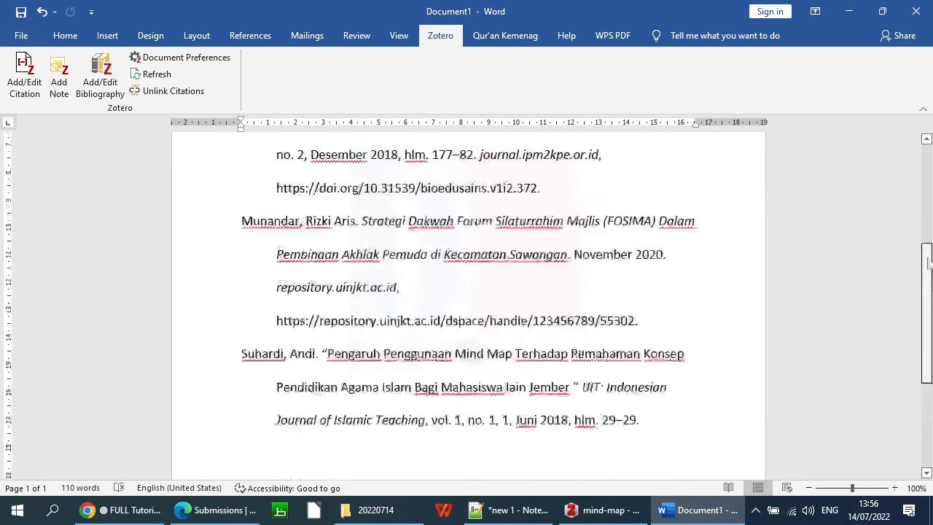
{"action": "scroll", "coordinate": [925, 292], "scroll_direction": "up", "scroll_amount": 5}
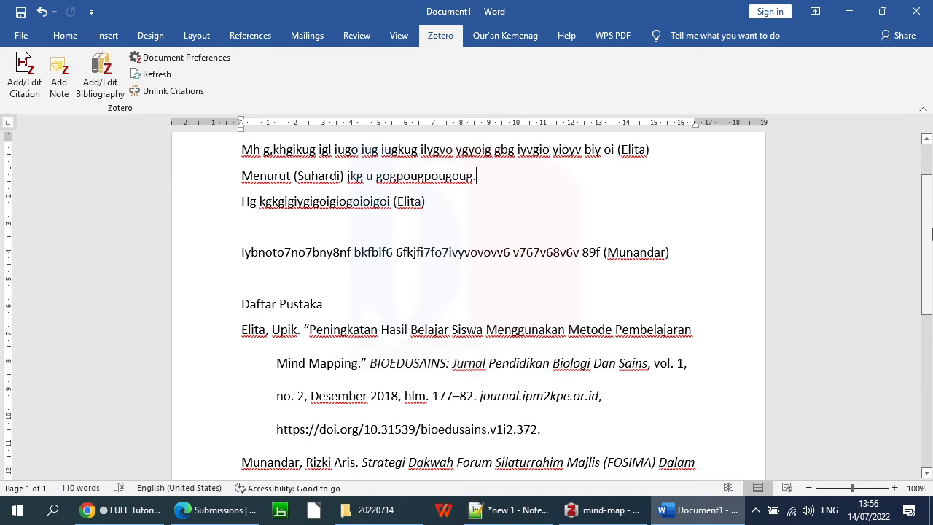
- Switch to Zotero briefly, and in Chrome bring up the full tutorial video's player and its Zotero Reference Manager playlist
{"action": "left_click", "coordinate": [612, 522]}
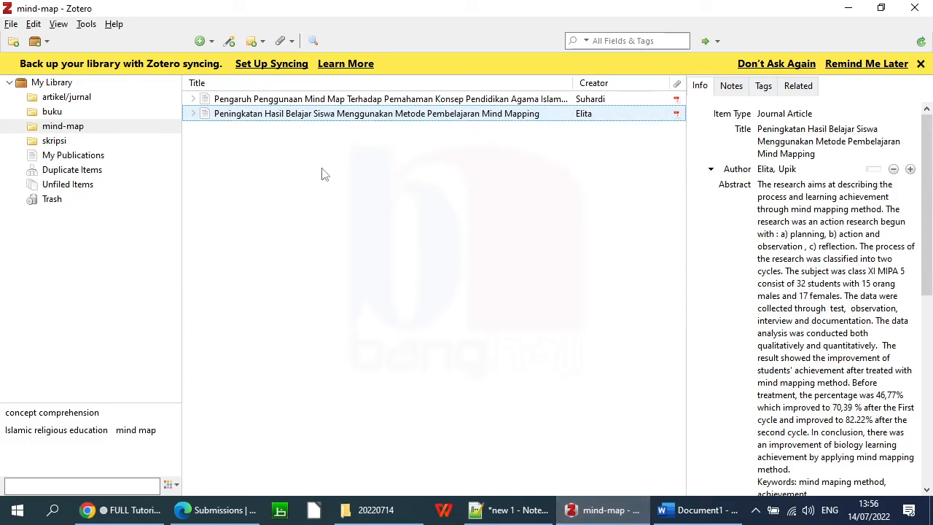
{"action": "left_click", "coordinate": [86, 24]}
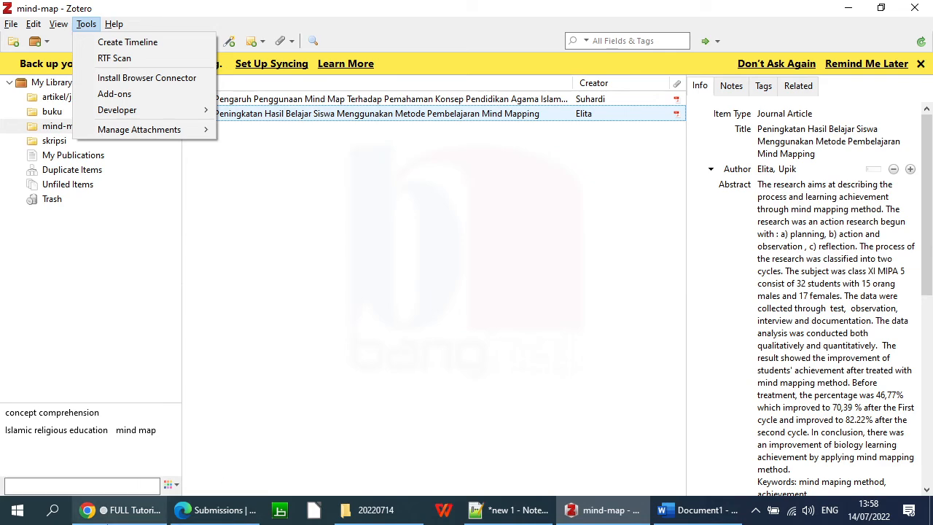
{"action": "left_click", "coordinate": [121, 509]}
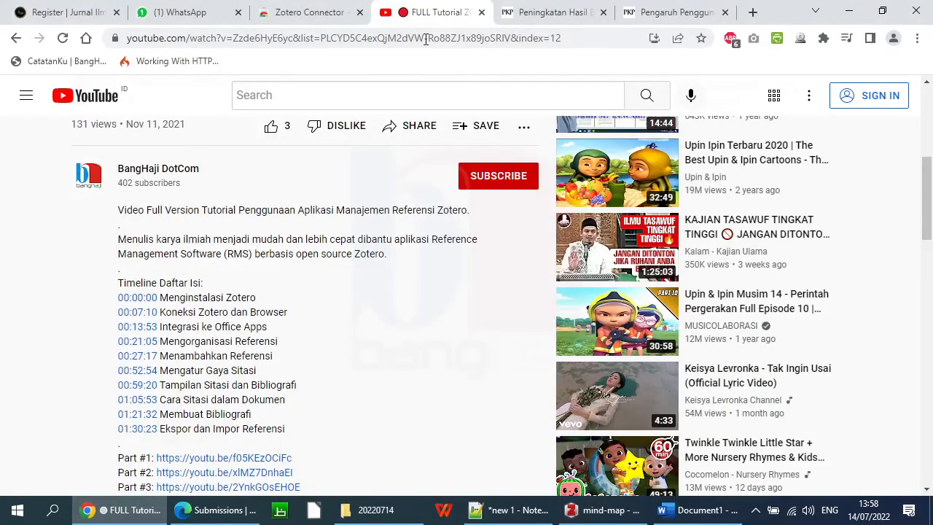
{"action": "left_click", "coordinate": [651, 12]}
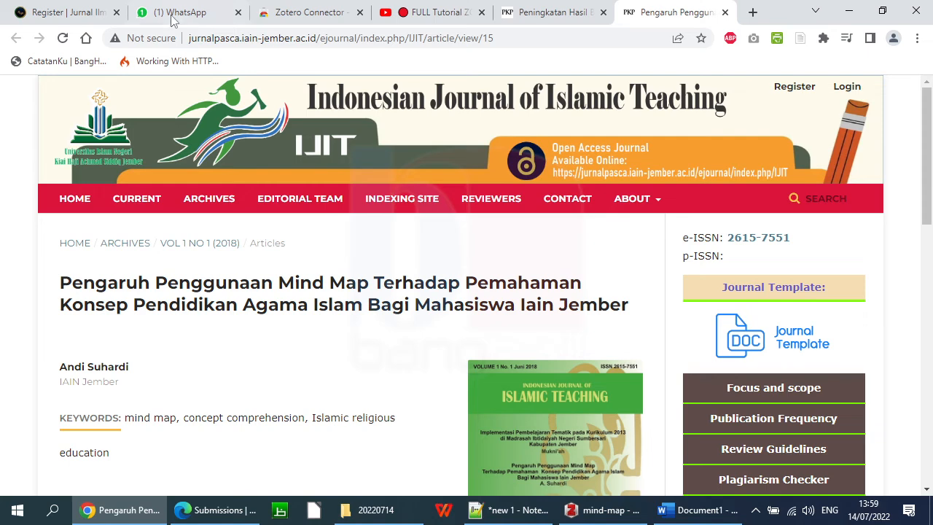
{"action": "left_click", "coordinate": [82, 15]}
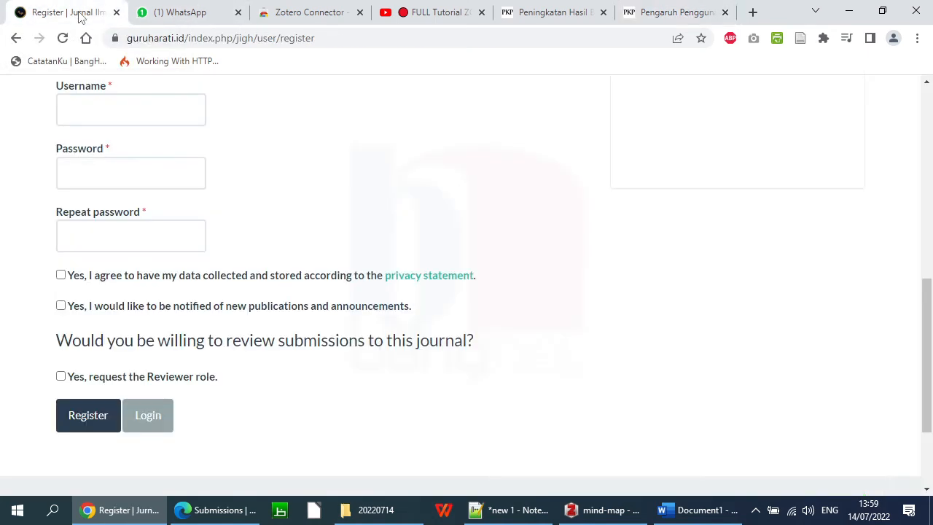
{"action": "left_click", "coordinate": [427, 15]}
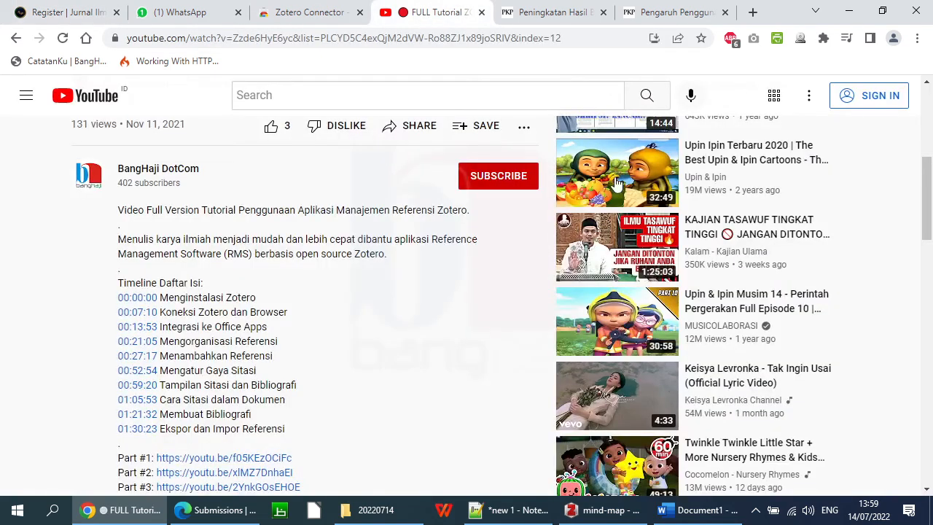
{"action": "left_click_drag", "start_coordinate": [929, 212], "coordinate": [929, 110]}
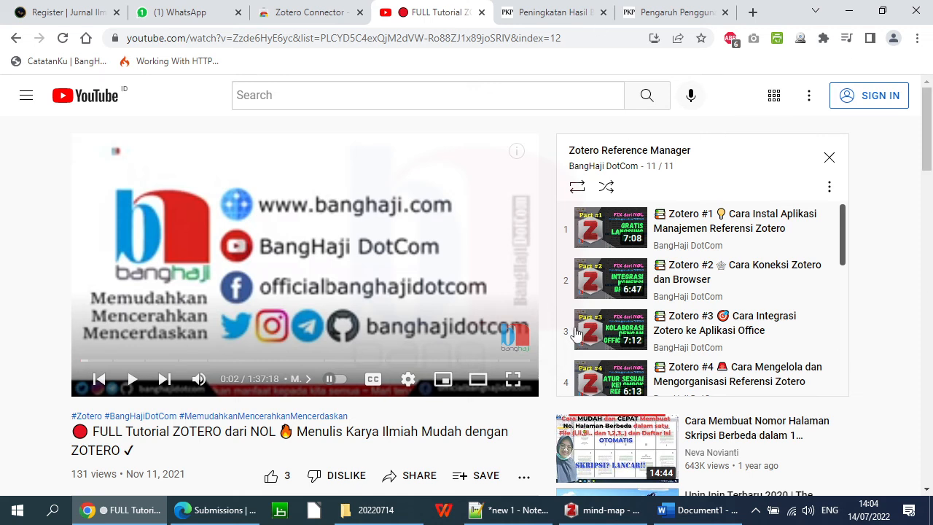
- Switch back to the Word document containing the Zotero citations
{"action": "left_click", "coordinate": [697, 512]}
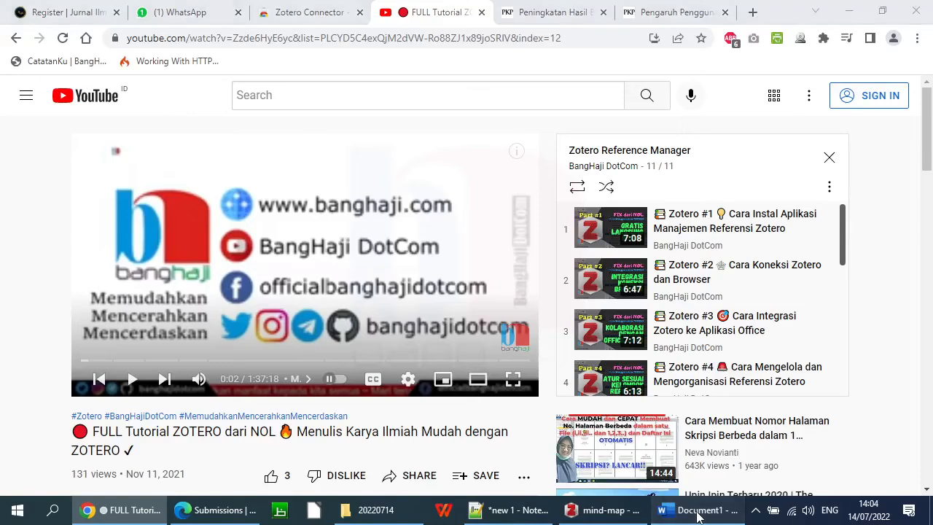